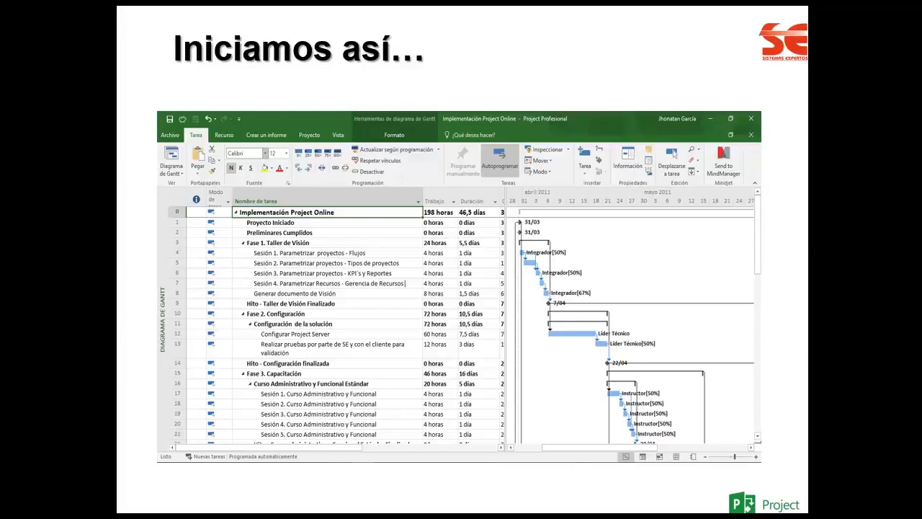
pyautogui.press('Right')
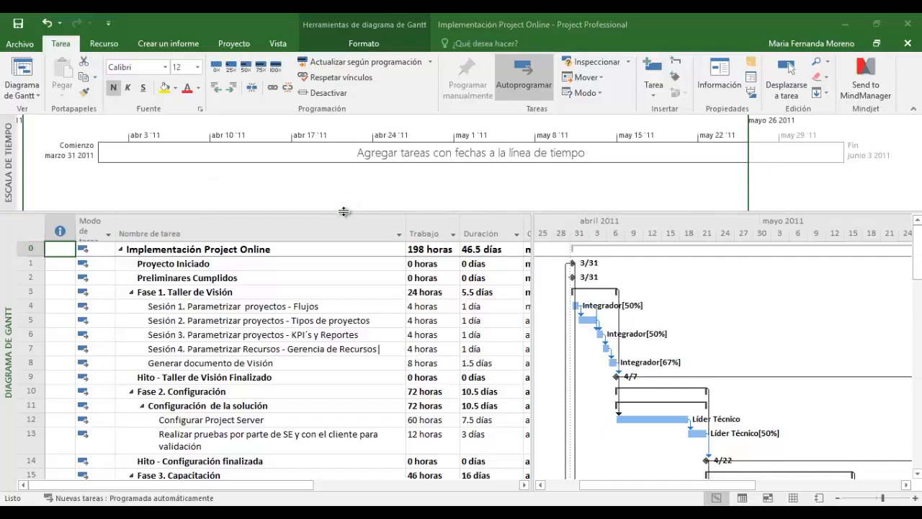
# Step: Collapse the timeline pane above the Gantt chart and bring up the list of available views
pyautogui.moveTo(343, 212); pyautogui.dragTo(340, 114)
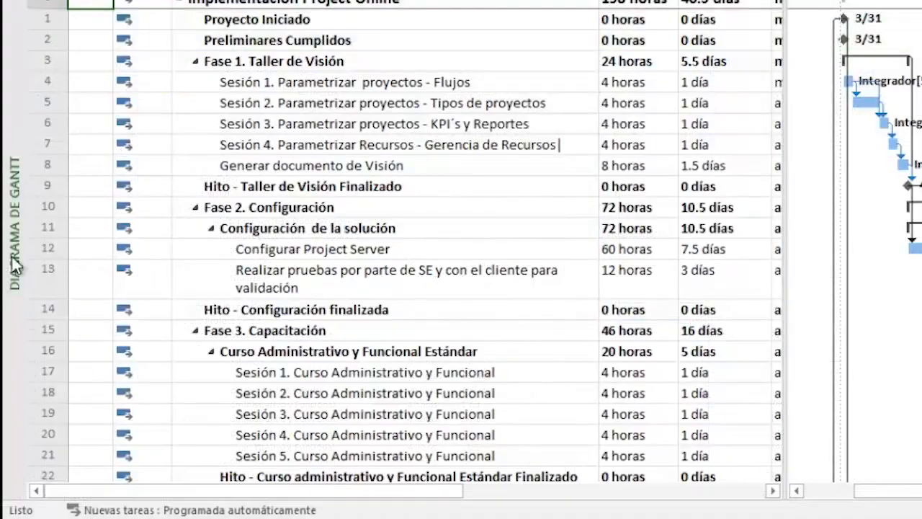
pyautogui.rightClick(15, 149)
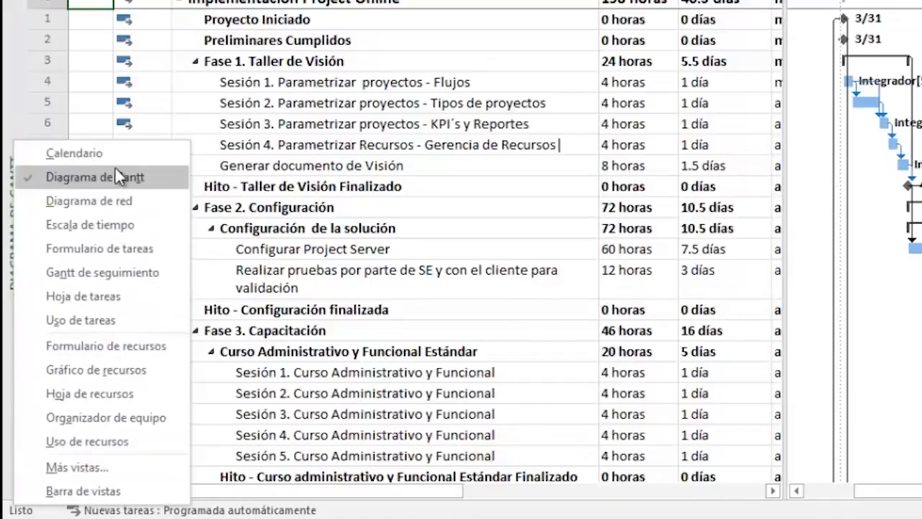
pyautogui.click(14, 96)
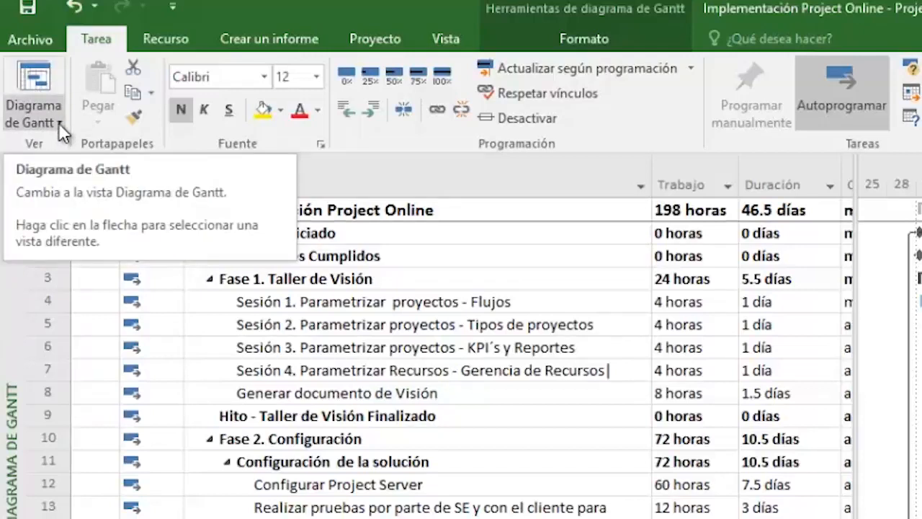
pyautogui.click(58, 123)
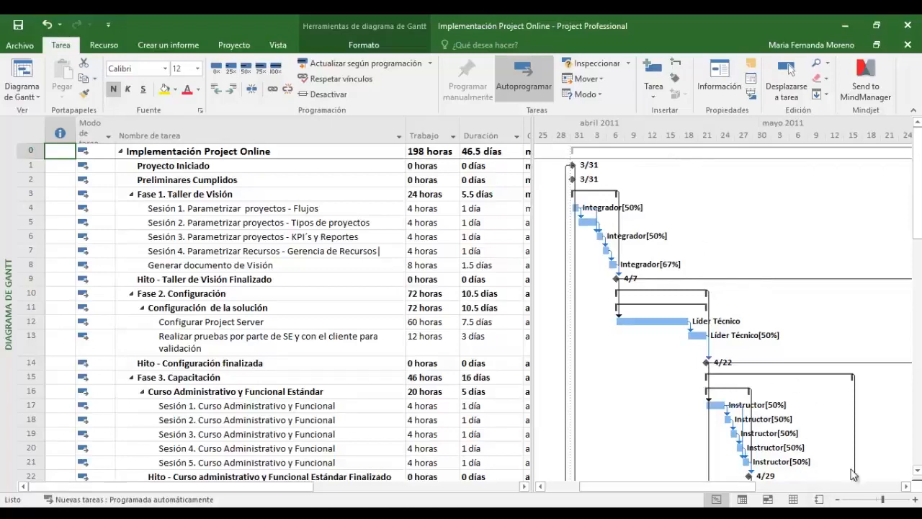
# Step: Zoom the Gantt chart's timescale in to show individual days, with the first tasks from March 31 in view
pyautogui.click(837, 500)
pyautogui.click(837, 500)
pyautogui.click(915, 500)
pyautogui.click(915, 499)
pyautogui.click(915, 500)
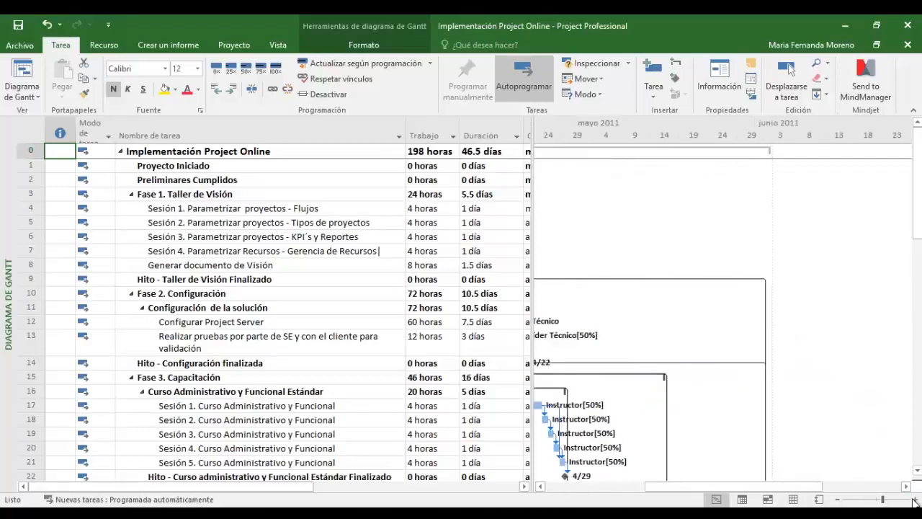
pyautogui.moveTo(729, 488)
pyautogui.mouseDown()
pyautogui.moveTo(608, 488)
pyautogui.moveTo(633, 490)
pyautogui.mouseUp()
pyautogui.click(915, 499)
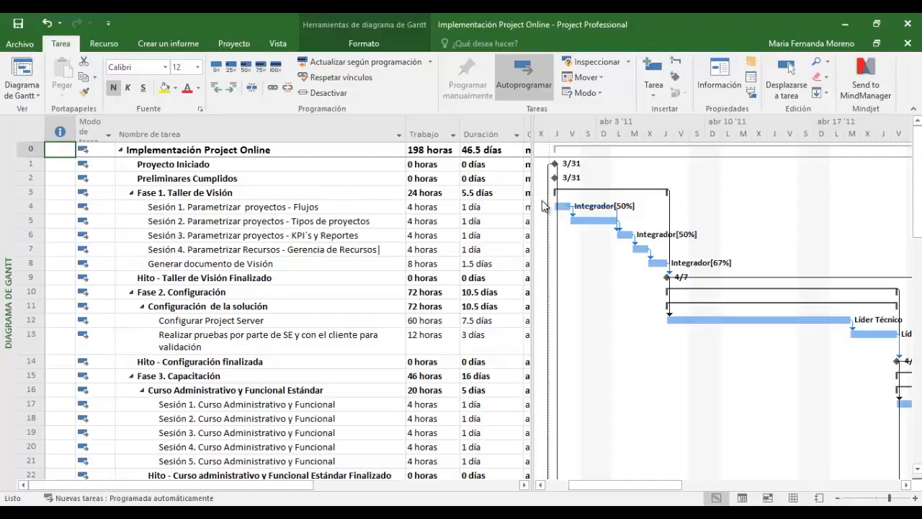
# Step: Widen the task table to reveal the Comienzo, Fin and Predecesoras columns, keeping the first task bars in view
pyautogui.moveTo(534, 191); pyautogui.dragTo(711, 211)
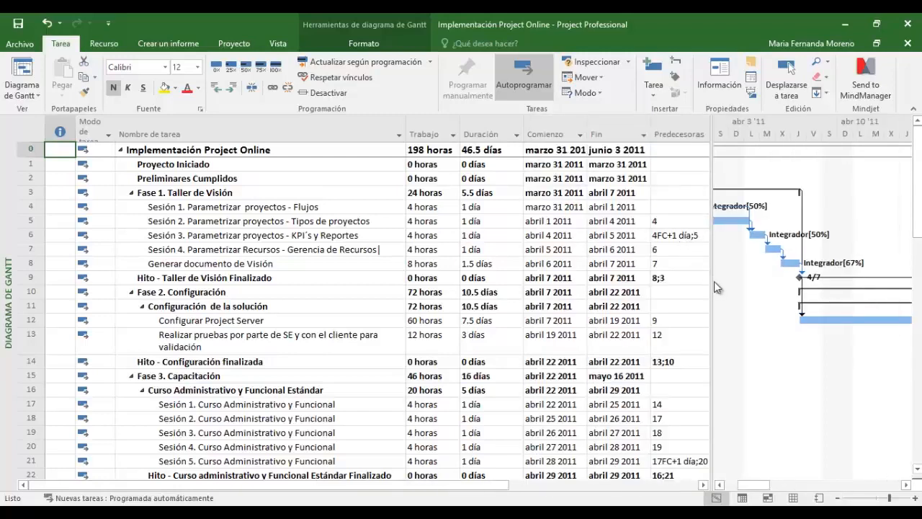
pyautogui.moveTo(713, 281); pyautogui.dragTo(696, 282)
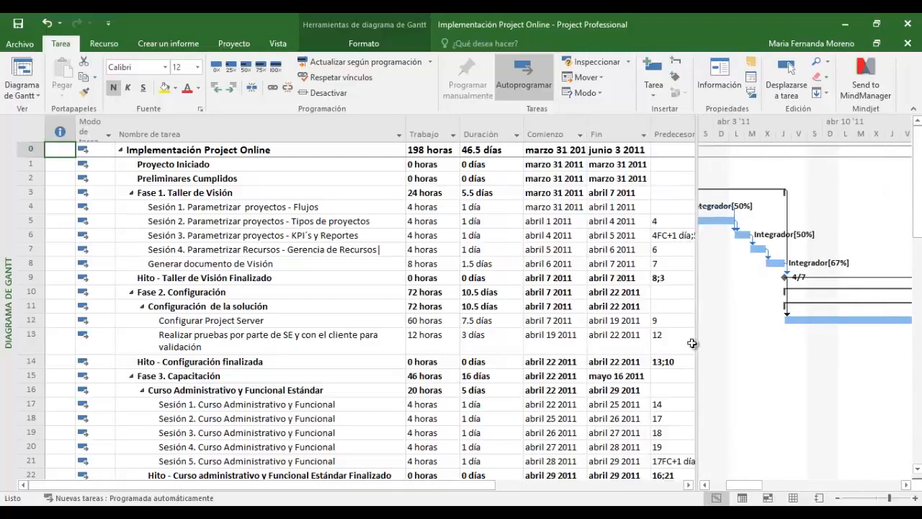
pyautogui.moveTo(724, 487); pyautogui.dragTo(713, 486)
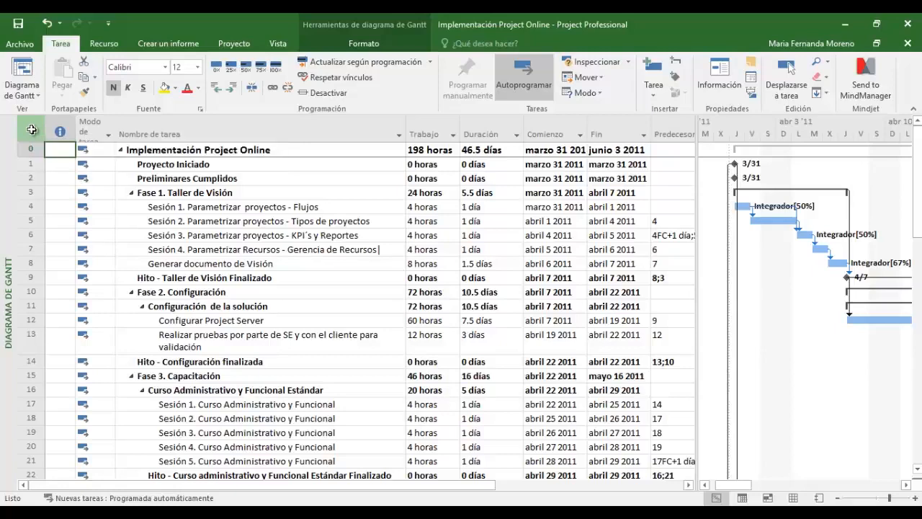
# Step: Apply the Entrada table to the whole task list and widen it to reveal the Nombres de los recursos column
pyautogui.click(32, 129)
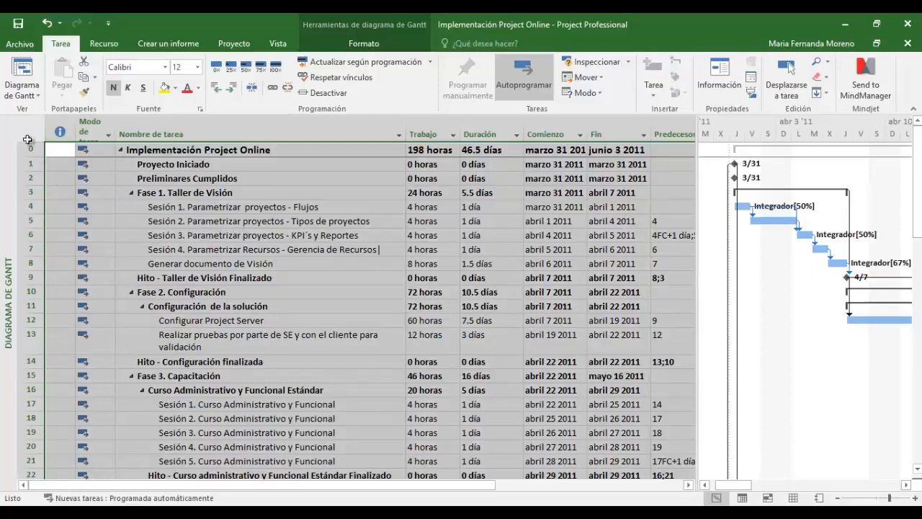
pyautogui.rightClick(30, 131)
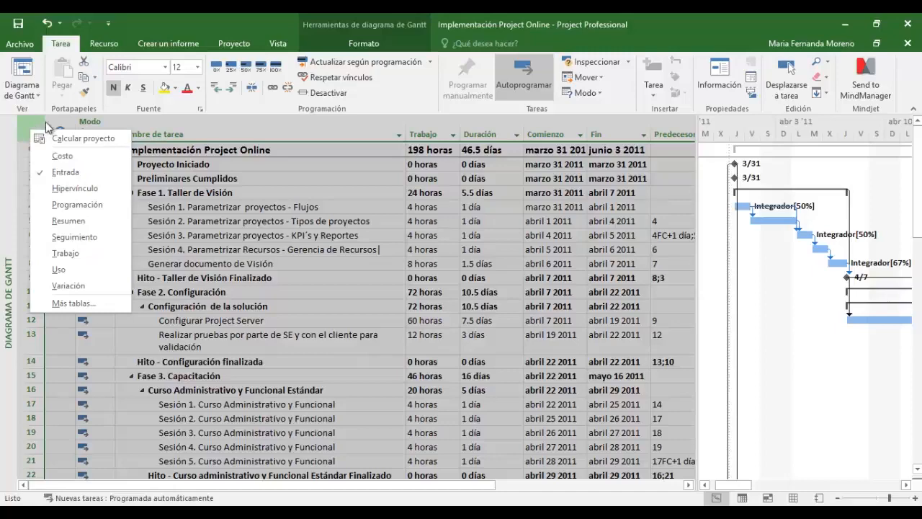
pyautogui.click(78, 175)
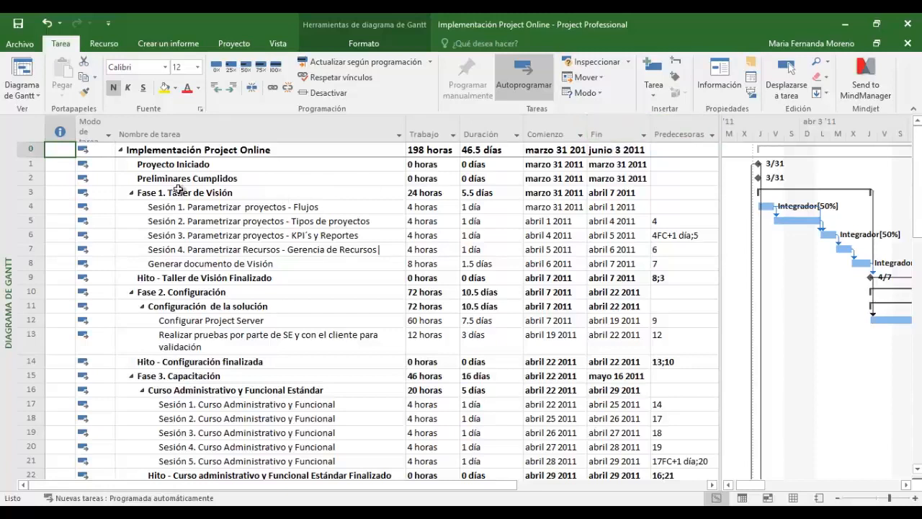
pyautogui.moveTo(721, 175); pyautogui.dragTo(798, 177)
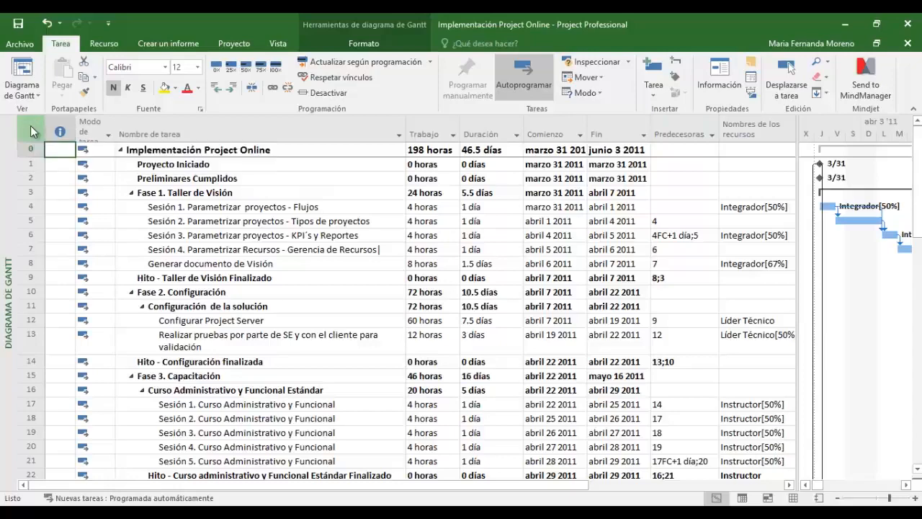
# Step: Switch the task list to the Seguimiento table and widen its Nombre de tarea column to fit the task names
pyautogui.rightClick(31, 127)
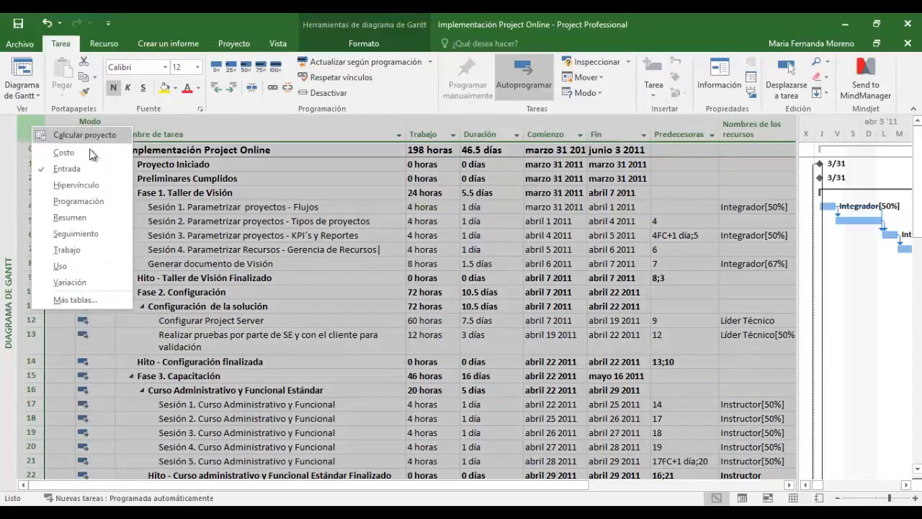
pyautogui.click(73, 233)
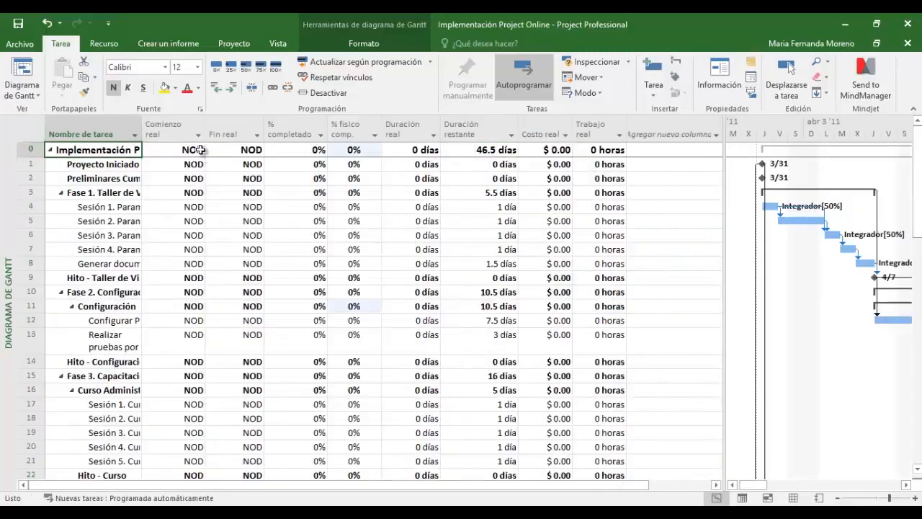
pyautogui.moveTo(142, 125); pyautogui.dragTo(237, 127)
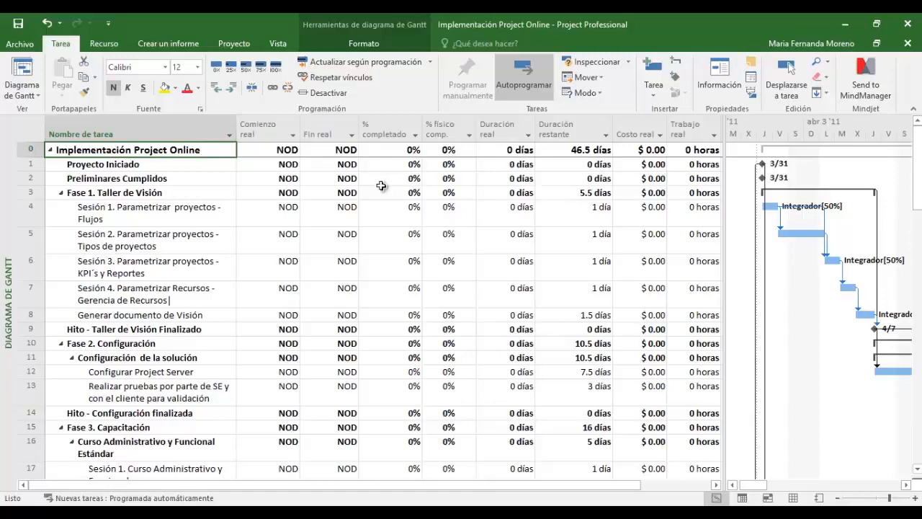
# Step: Return the task list to the Entrada table, look over the available views and tables, and select task 4
pyautogui.rightClick(33, 130)
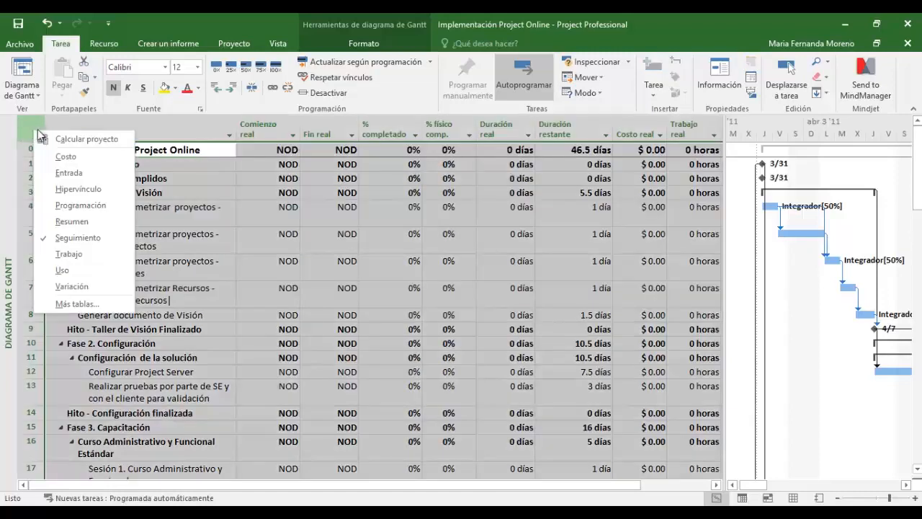
pyautogui.click(74, 175)
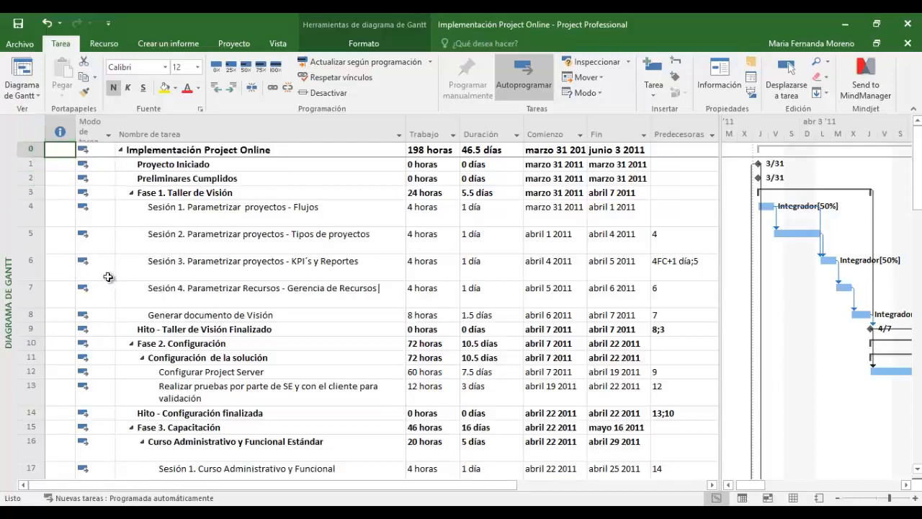
pyautogui.rightClick(5, 240)
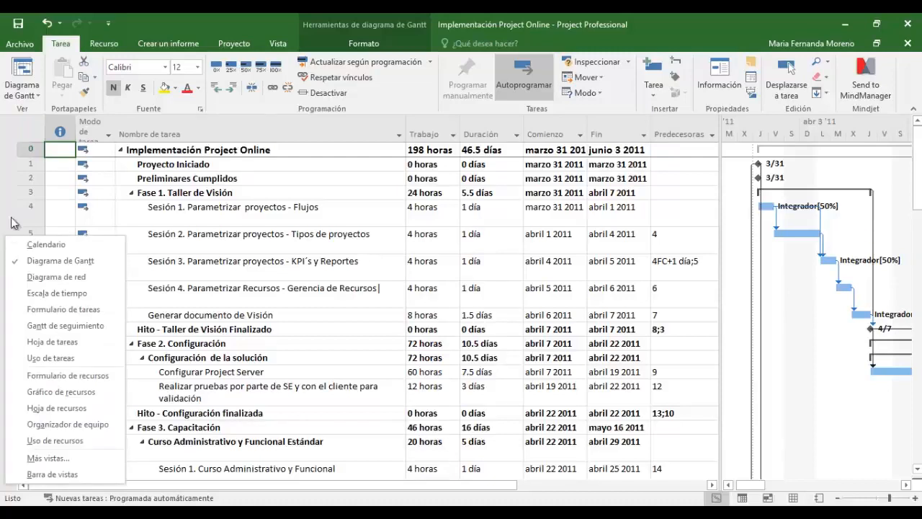
pyautogui.rightClick(35, 132)
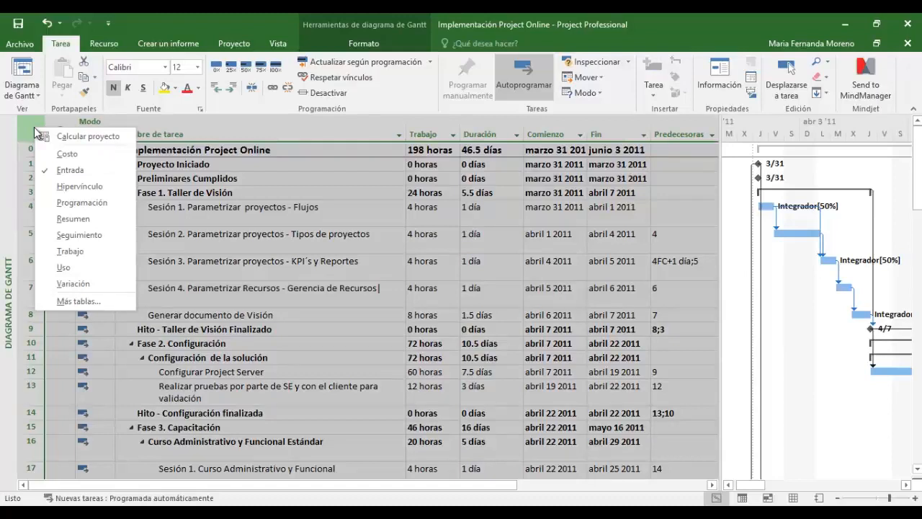
pyautogui.press('Escape')
pyautogui.click(325, 211)
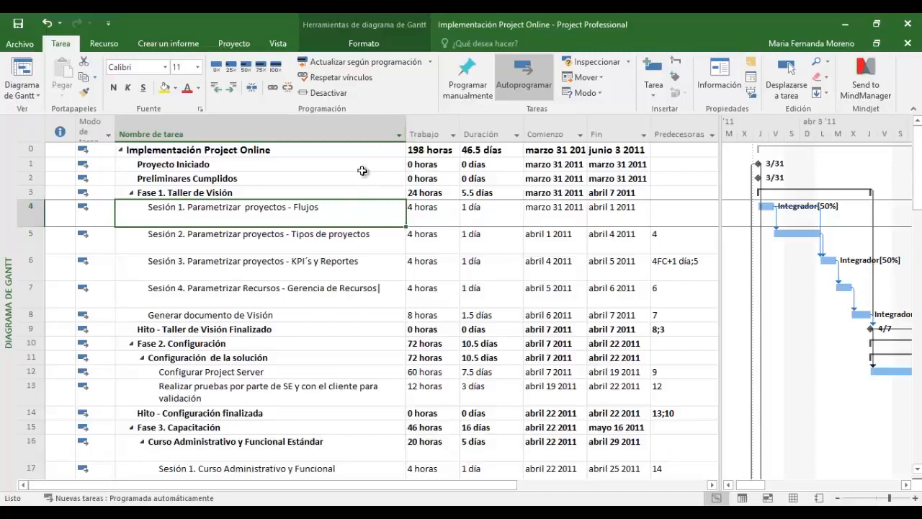
# Step: Insert a Duración column before the Trabajo column in the Entrada table
pyautogui.click(427, 134)
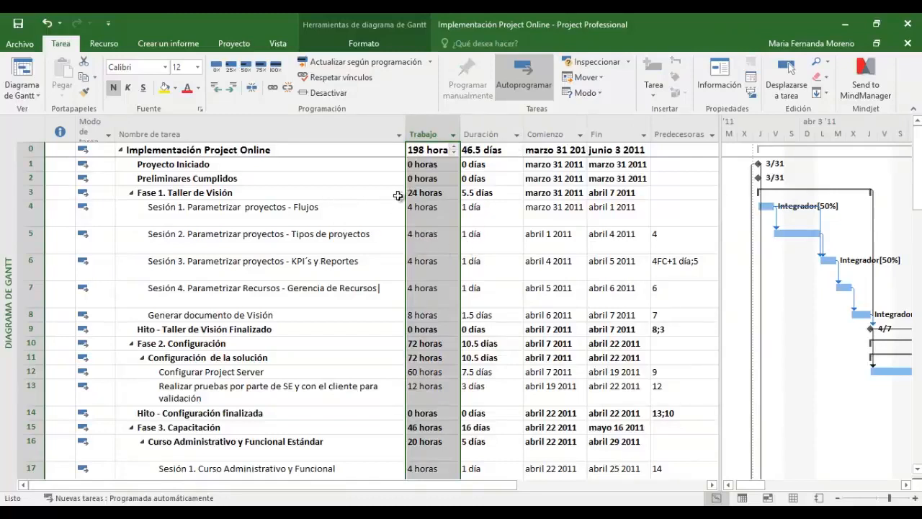
pyautogui.rightClick(418, 130)
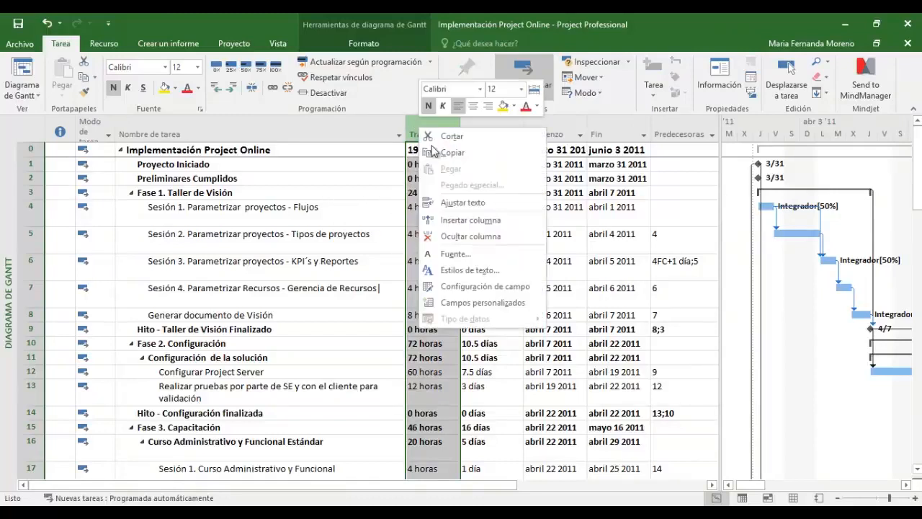
pyautogui.click(459, 220)
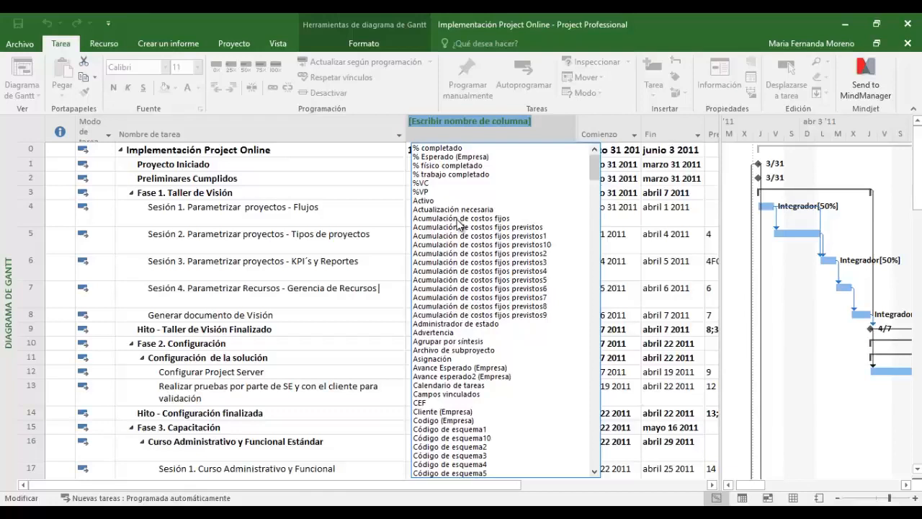
pyautogui.write('duración')
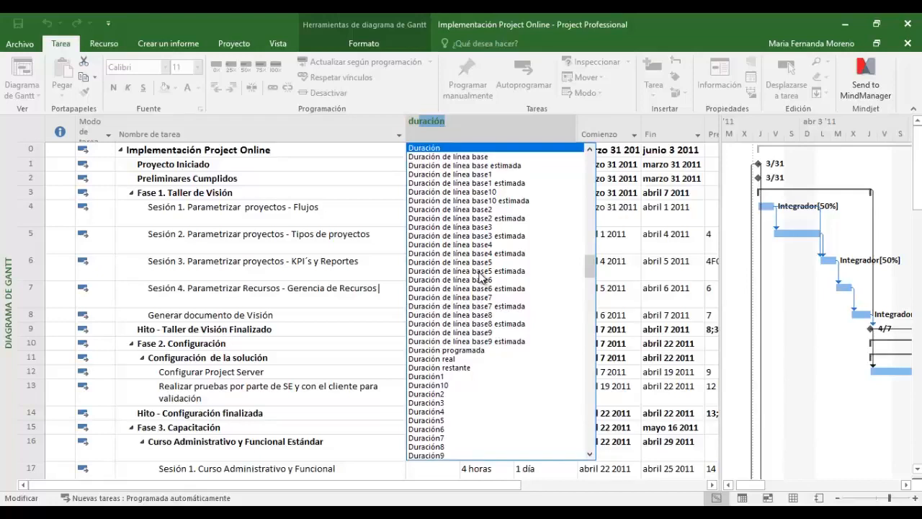
pyautogui.click(427, 148)
pyautogui.moveTo(381, 136); pyautogui.dragTo(380, 135)
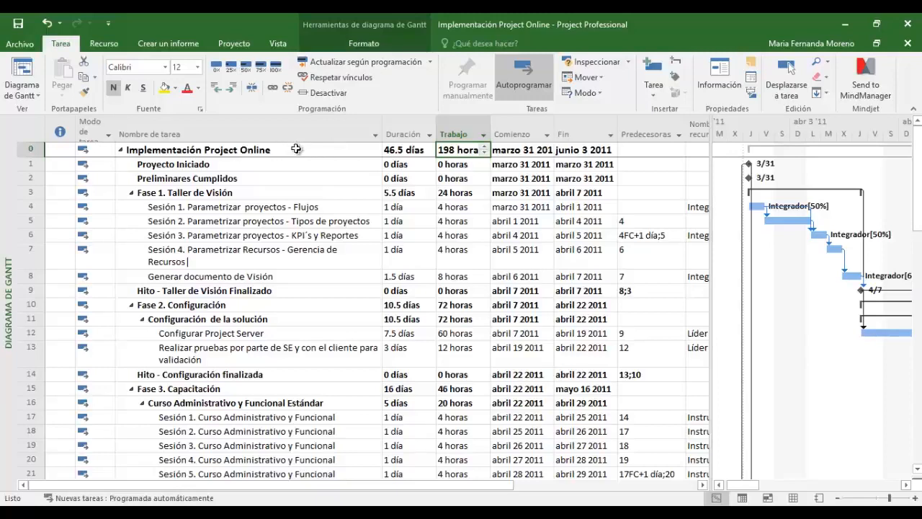
pyautogui.click(246, 44)
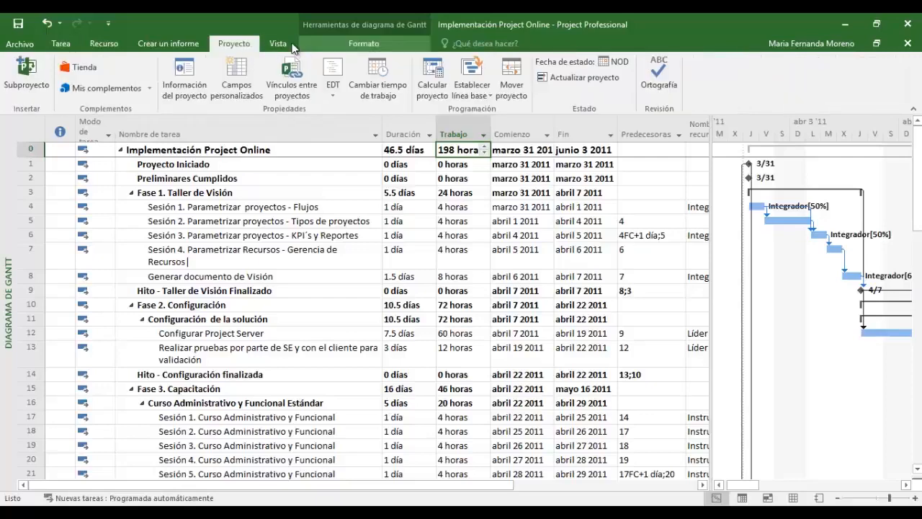
pyautogui.click(285, 44)
pyautogui.click(107, 44)
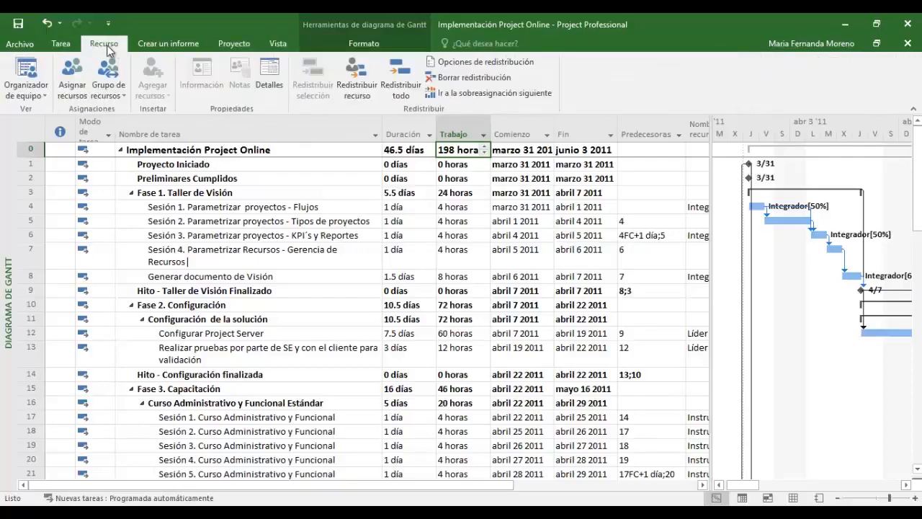
pyautogui.click(62, 43)
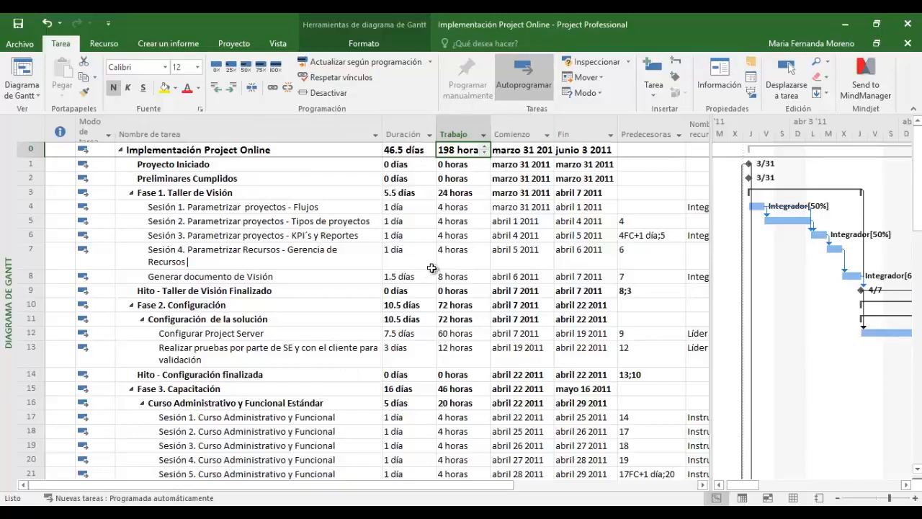
# Step: Widen the Comienzo and Fin columns and extend the task table to reveal the Nombres de los recursos column
pyautogui.moveTo(556, 124); pyautogui.dragTo(569, 124)
pyautogui.moveTo(633, 131); pyautogui.dragTo(645, 131)
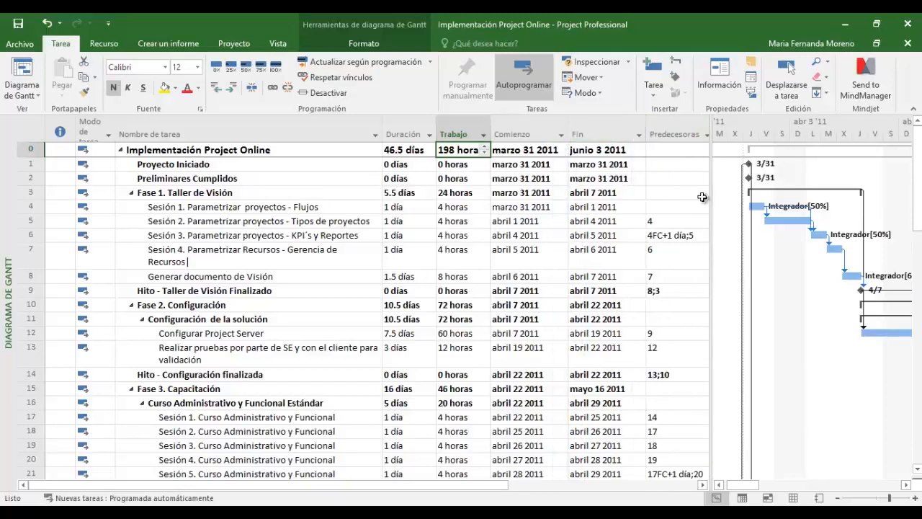
pyautogui.moveTo(712, 198); pyautogui.dragTo(787, 199)
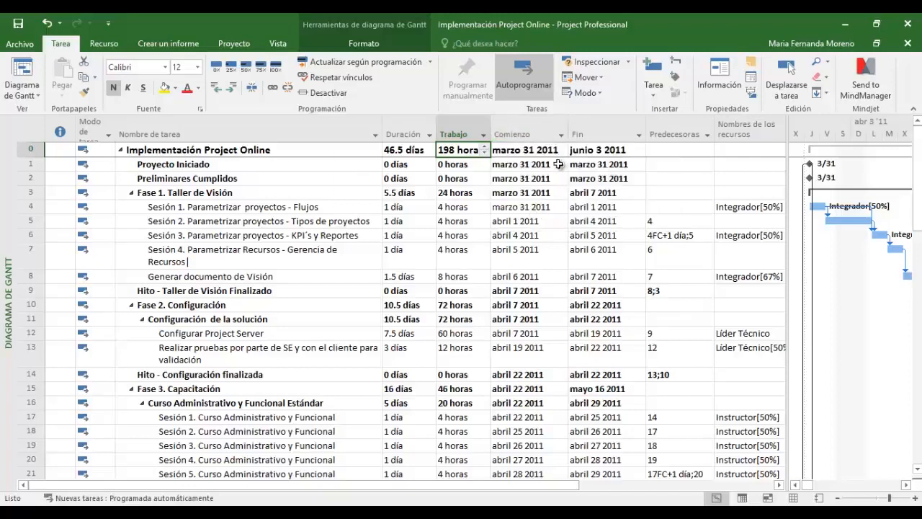
# Step: Review the grouping and date filter options available for the Comienzo column
pyautogui.click(561, 134)
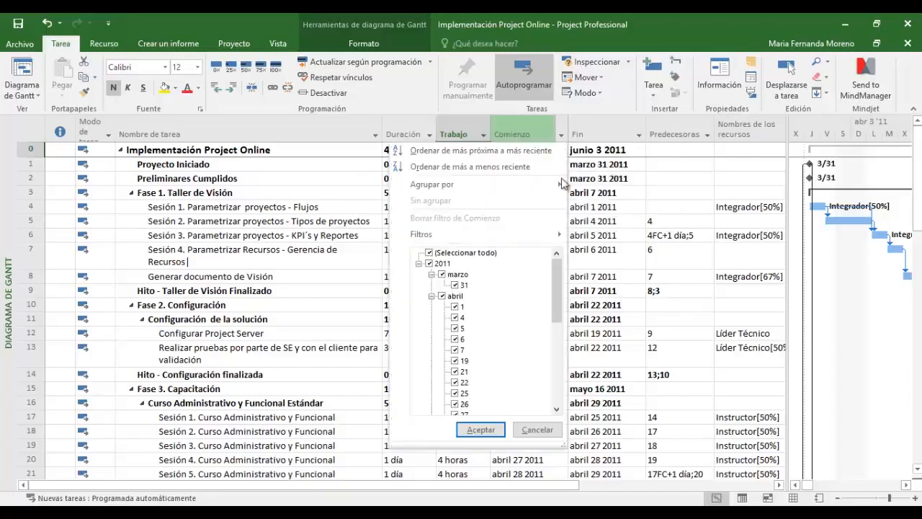
pyautogui.moveTo(481, 188)
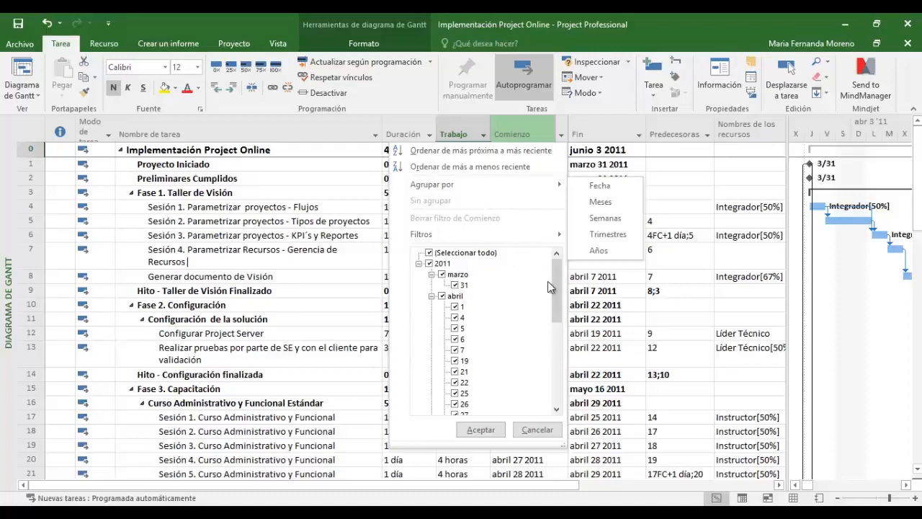
pyautogui.moveTo(559, 290); pyautogui.dragTo(532, 265)
pyautogui.moveTo(536, 234)
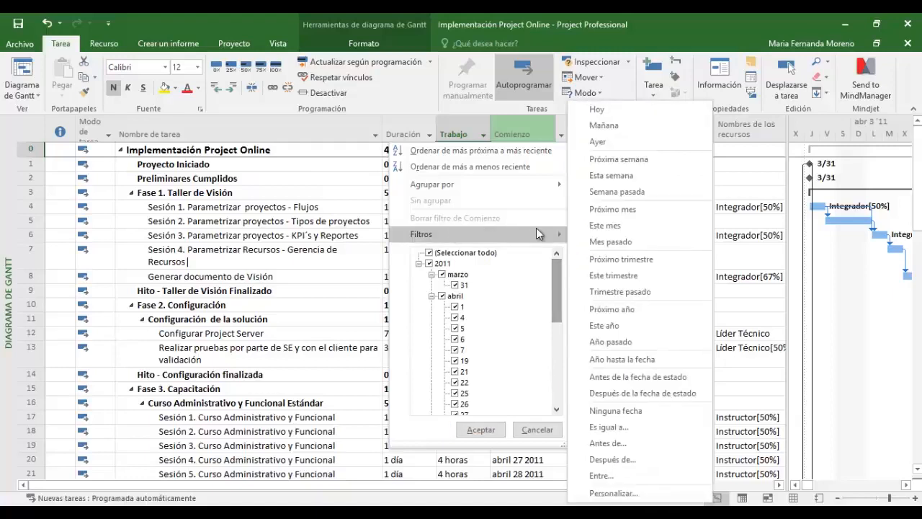
# Step: Look over the period options for grouping tasks by the Comienzo column once more
pyautogui.click(286, 200)
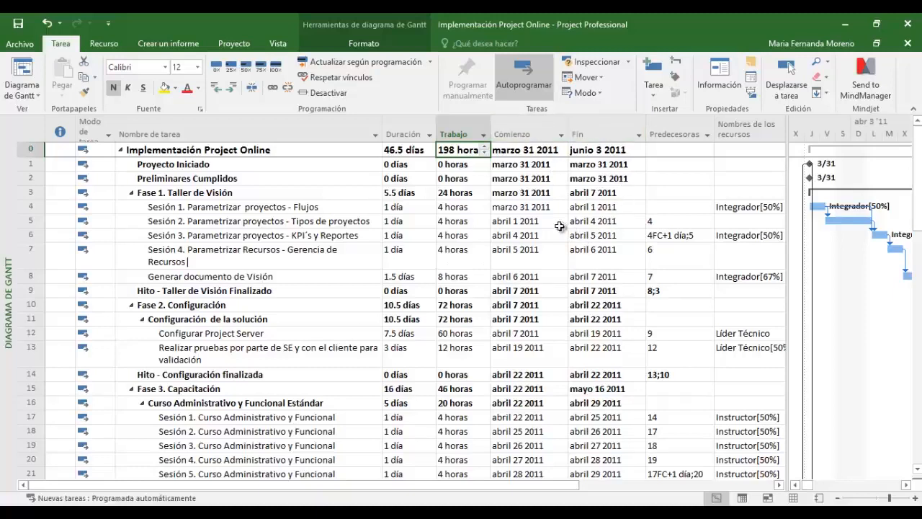
pyautogui.click(562, 135)
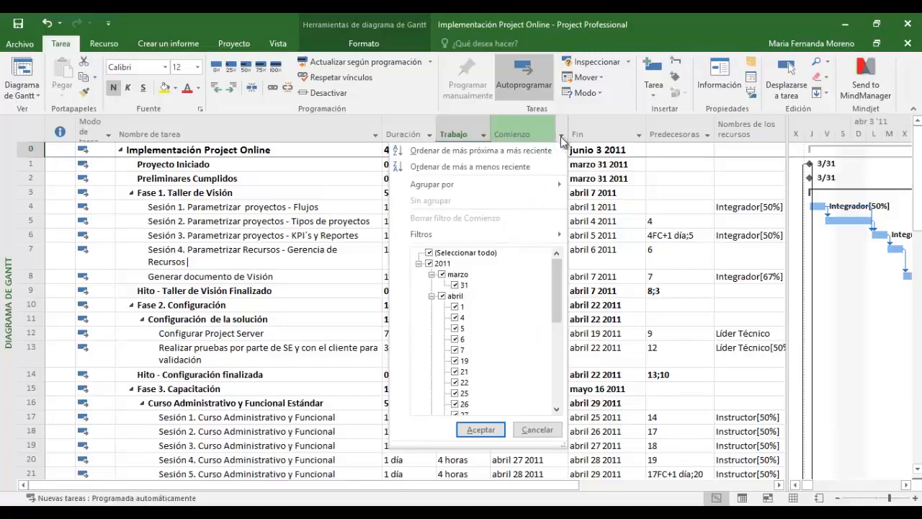
pyautogui.moveTo(547, 187)
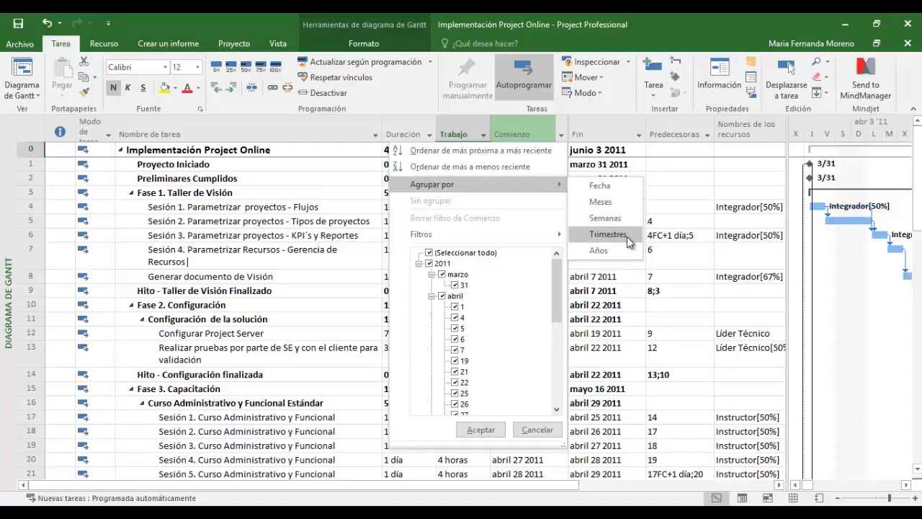
pyautogui.click(350, 211)
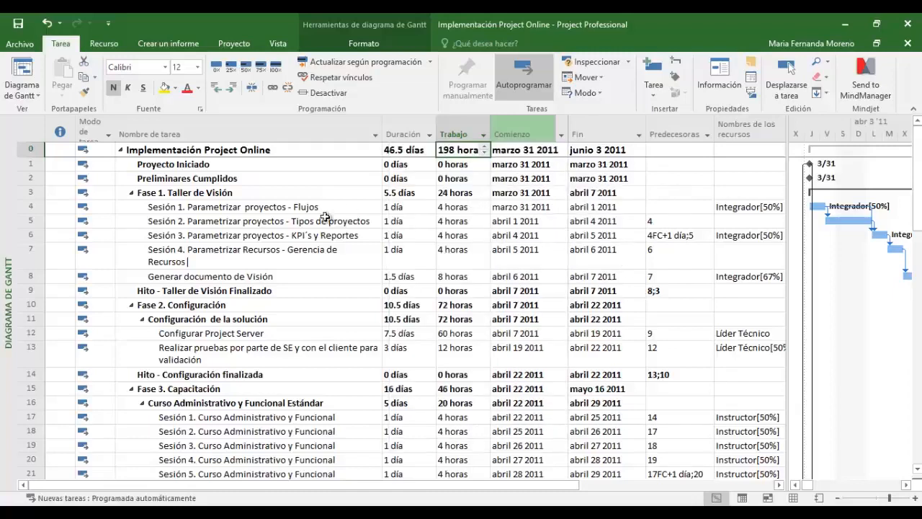
# Step: Review the predefined task filters available for the Nombre de tarea column
pyautogui.click(331, 204)
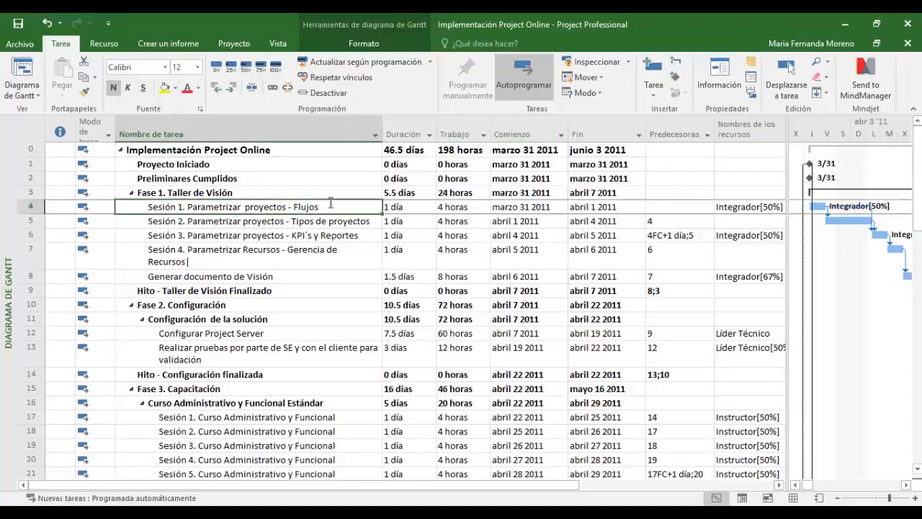
pyautogui.click(374, 134)
pyautogui.moveTo(371, 274)
pyautogui.mouseDown()
pyautogui.moveTo(372, 353)
pyautogui.moveTo(373, 265)
pyautogui.mouseUp()
pyautogui.moveTo(355, 234)
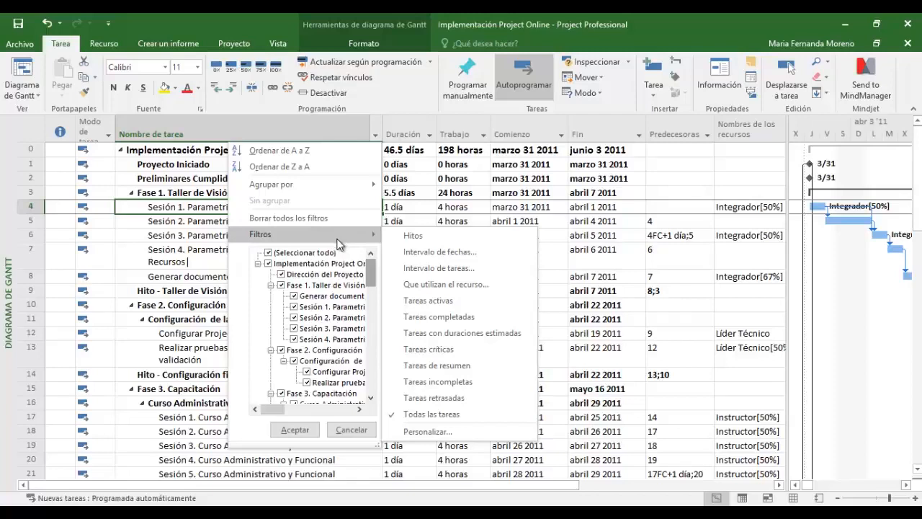
pyautogui.click(199, 234)
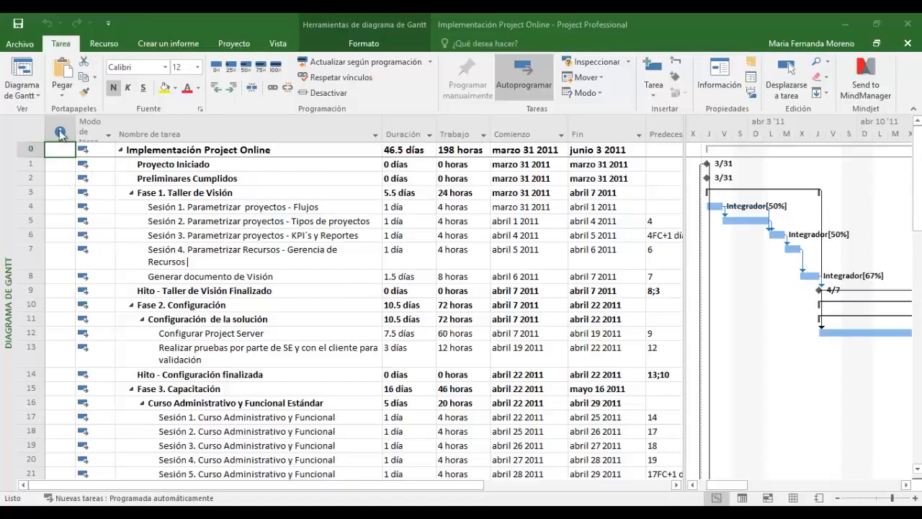
# Step: Create a new task table definition from the additional tables and name it Tareas Criticas
pyautogui.rightClick(32, 132)
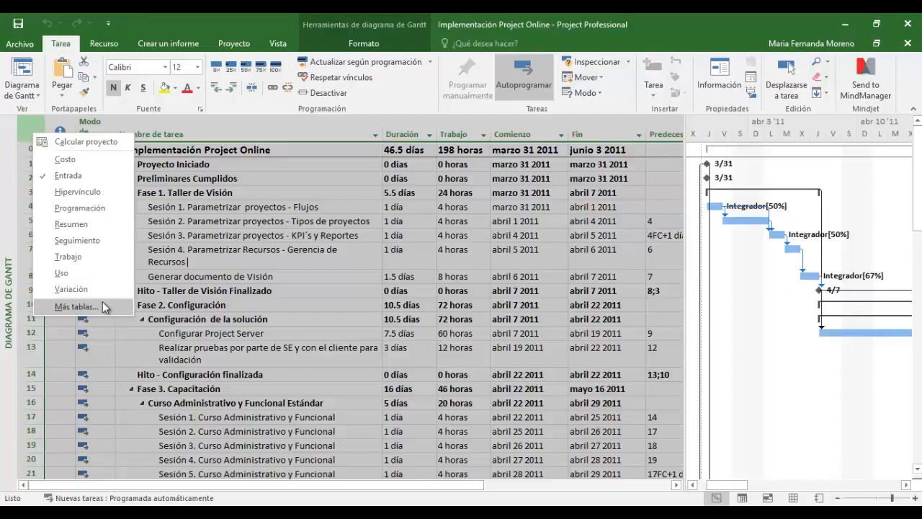
pyautogui.rightClick(27, 127)
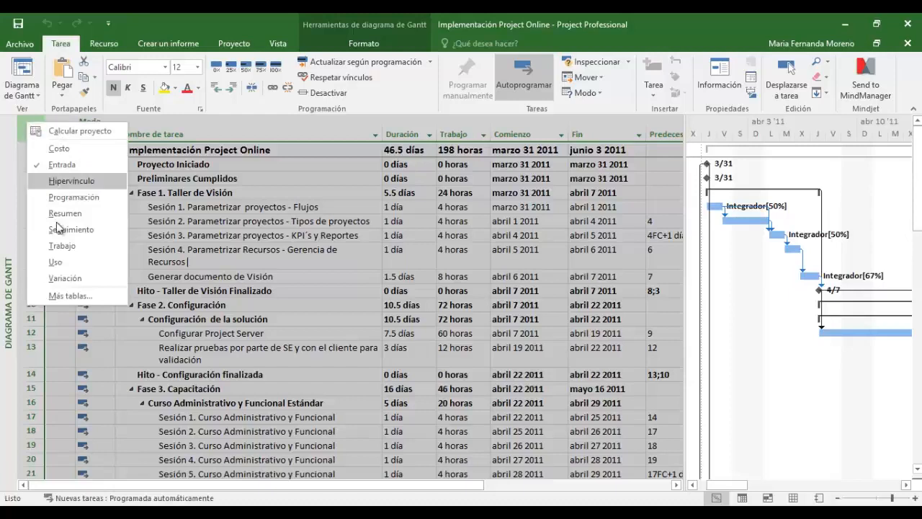
pyautogui.click(69, 299)
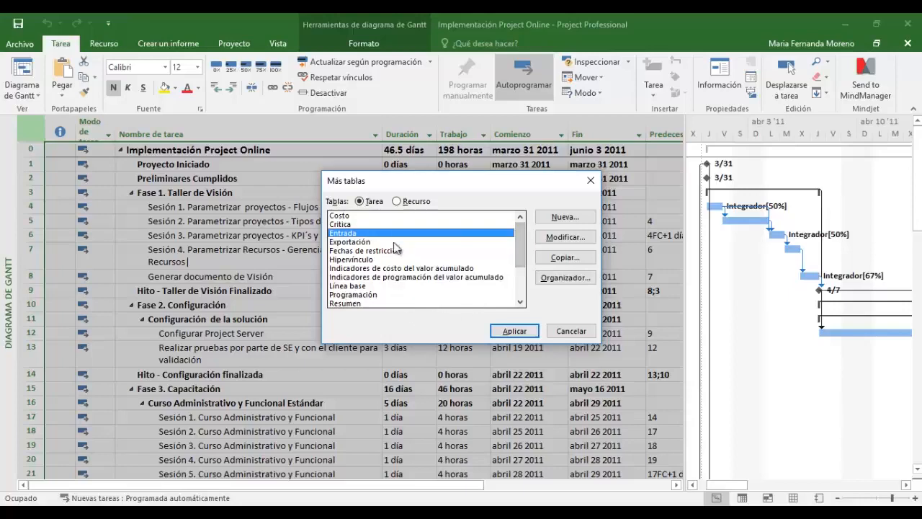
pyautogui.click(565, 216)
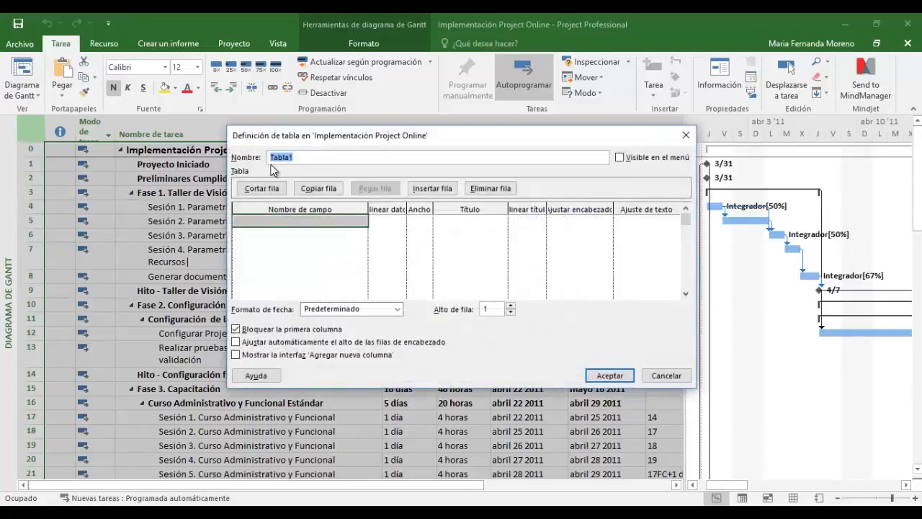
pyautogui.write('Tareas Ctrlt')
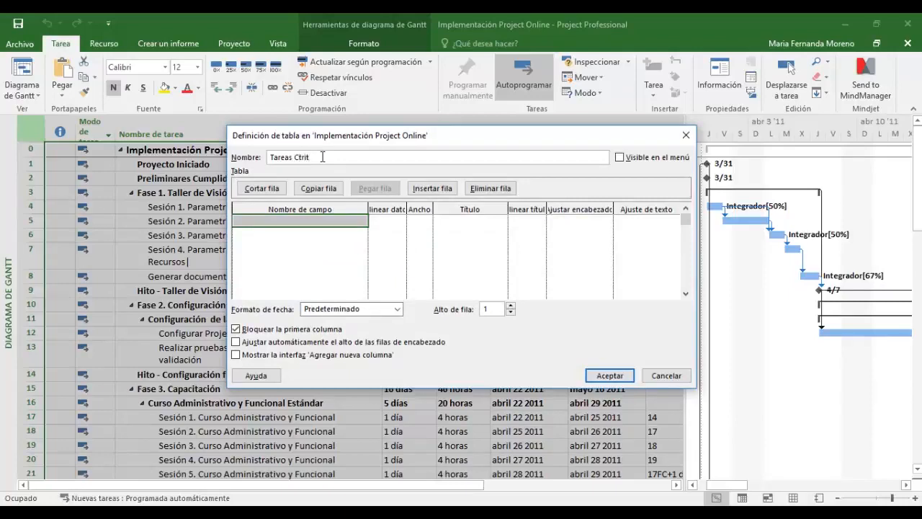
pyautogui.write('s')
pyautogui.press('BackSpace')
pyautogui.press('BackSpace')
# Step: Add the Id and Indicadores fields as the first two rows of the Tareas Criticas table definition
pyautogui.click(299, 267)
pyautogui.click(307, 221)
pyautogui.click(361, 221)
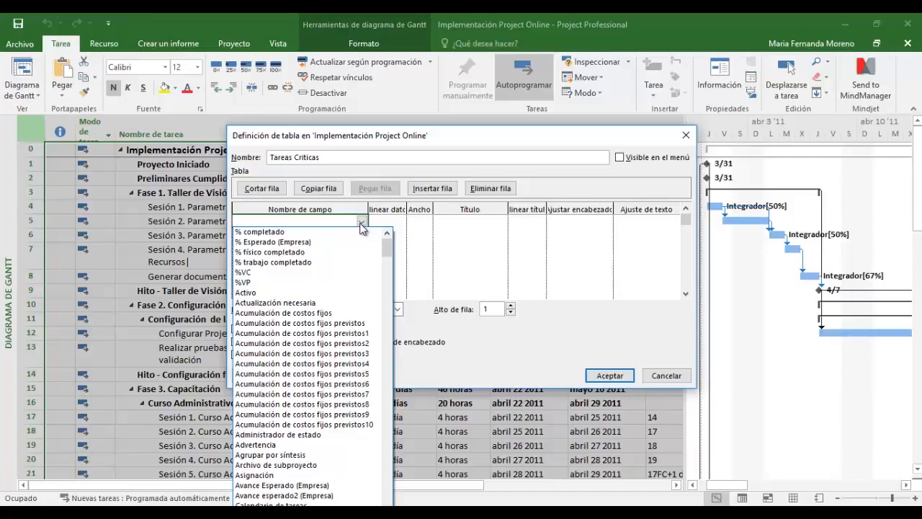
pyautogui.write('Id')
pyautogui.click(336, 231)
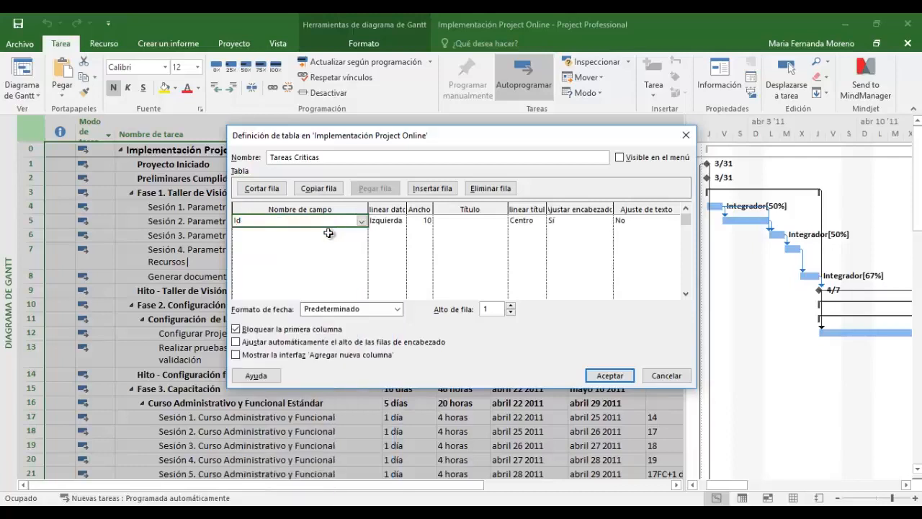
pyautogui.click(290, 233)
pyautogui.click(362, 233)
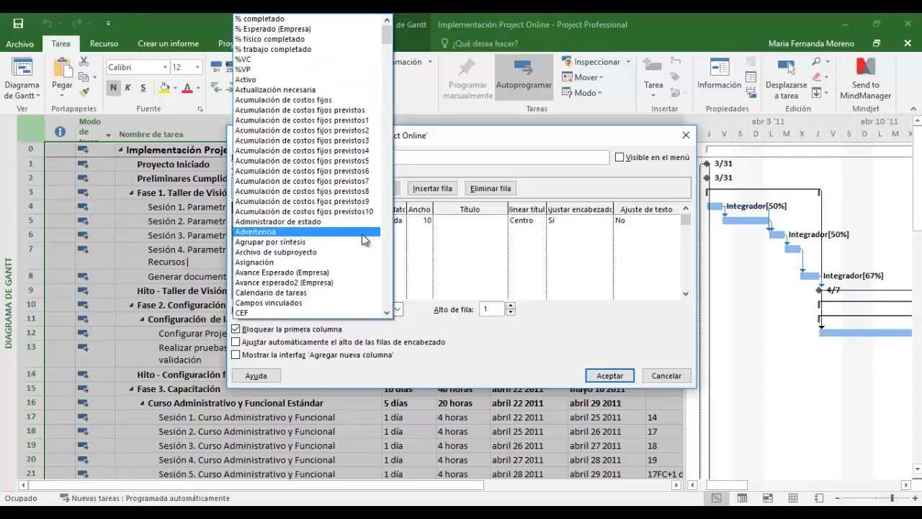
pyautogui.scroll(-20, 362, 234)
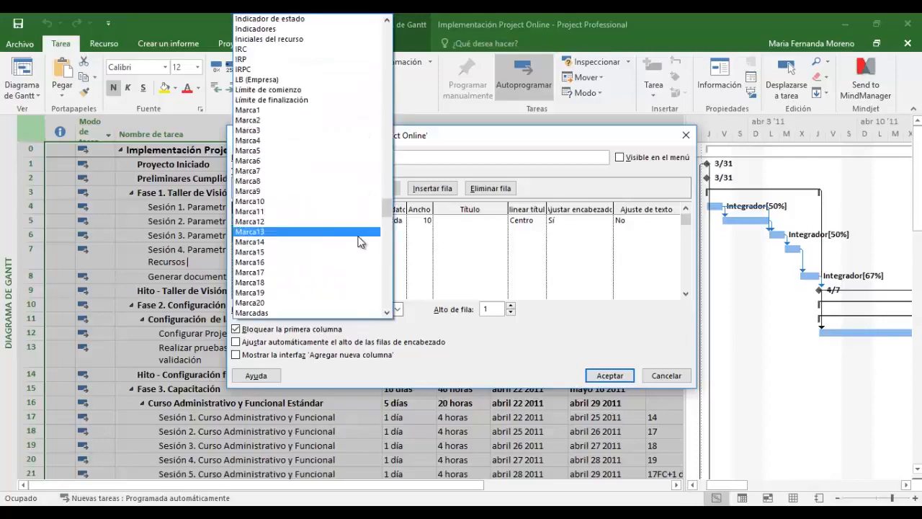
pyautogui.click(274, 34)
# Step: Add the Nombre and Tareas críticas fields below Indicadores in the table definition
pyautogui.click(307, 246)
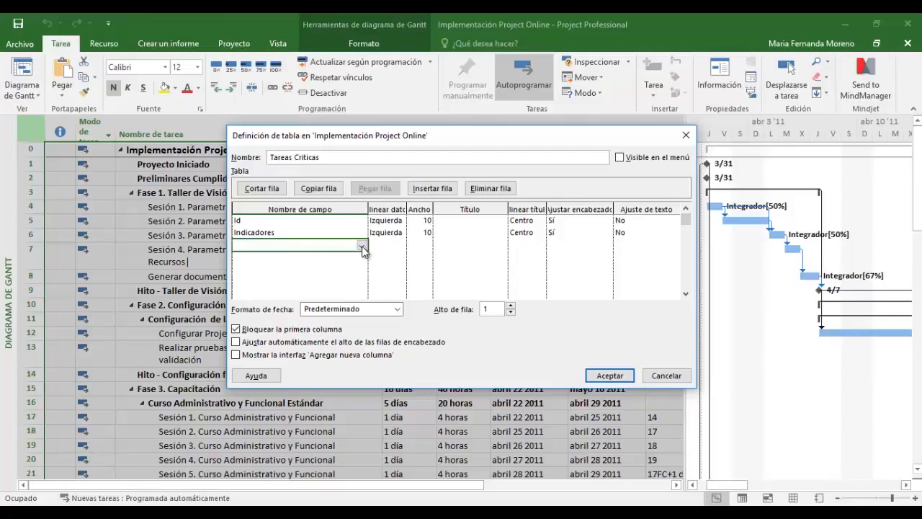
pyautogui.click(362, 246)
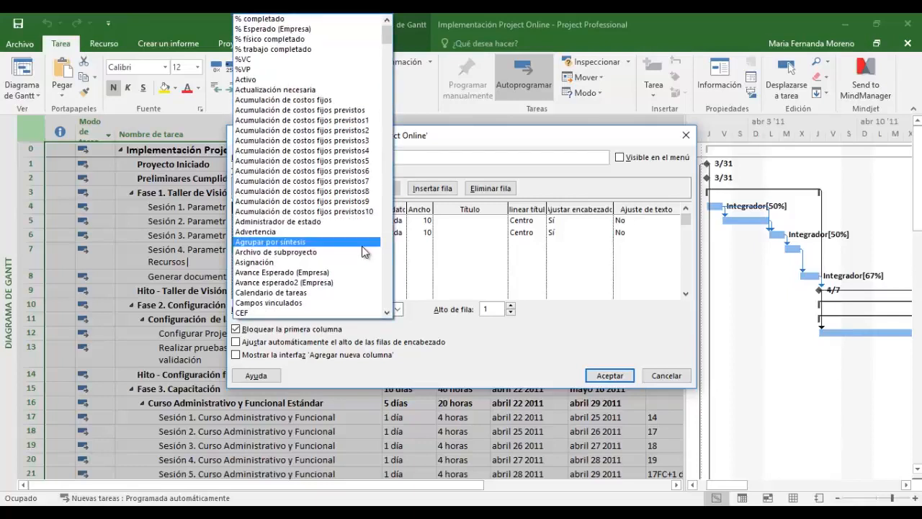
pyautogui.scroll(-20, 365, 251)
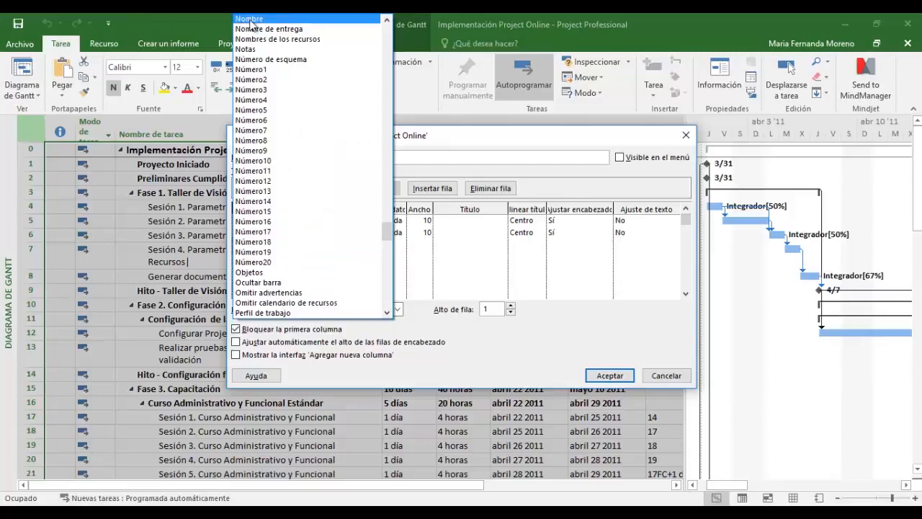
pyautogui.click(242, 22)
pyautogui.click(344, 257)
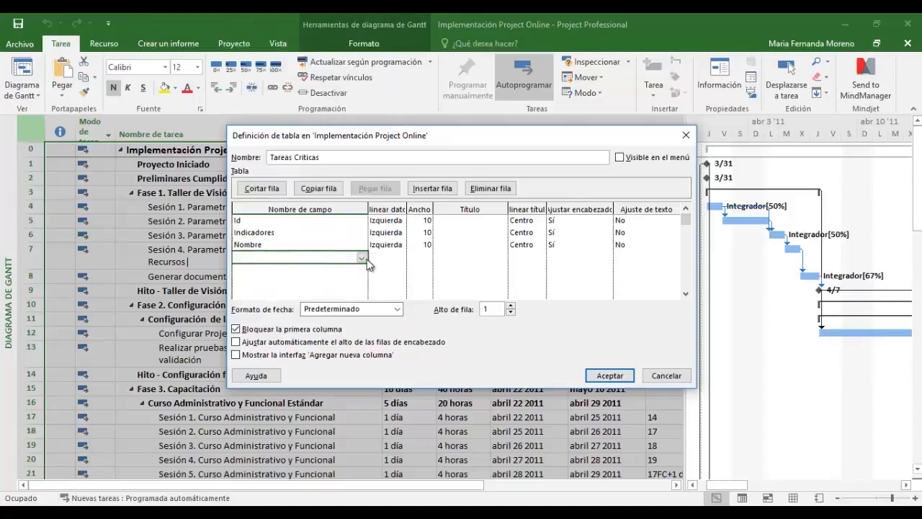
pyautogui.click(364, 258)
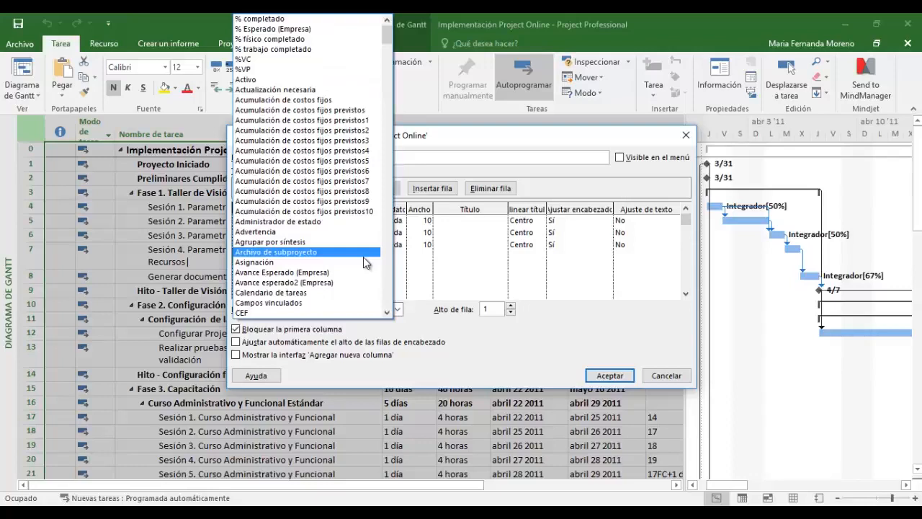
pyautogui.scroll(-20, 364, 257)
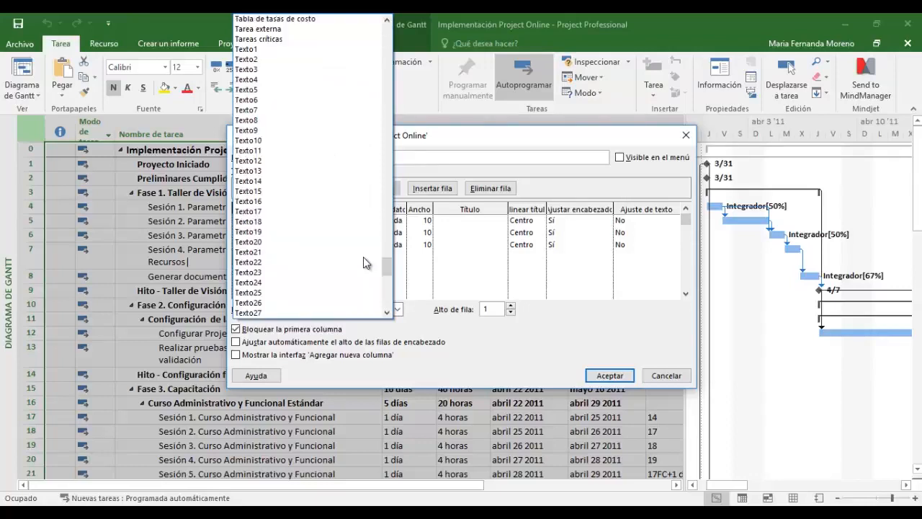
pyautogui.click(274, 40)
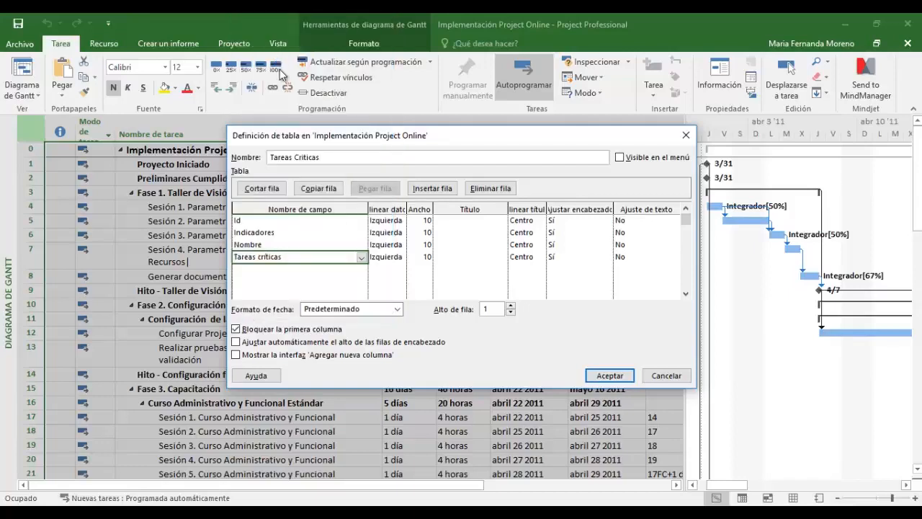
# Step: Add the Duración and Margen de demora total fields at the end of the table definition
pyautogui.click(317, 267)
pyautogui.click(362, 270)
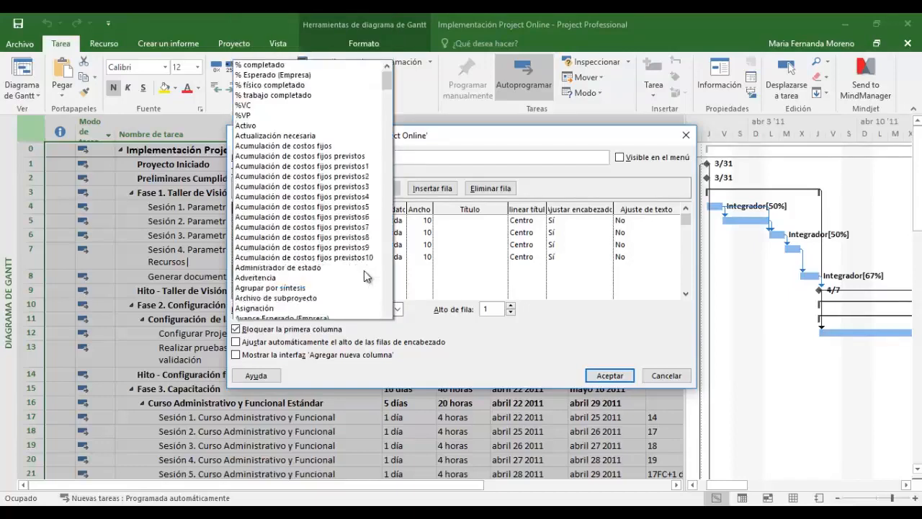
pyautogui.scroll(-20, 364, 270)
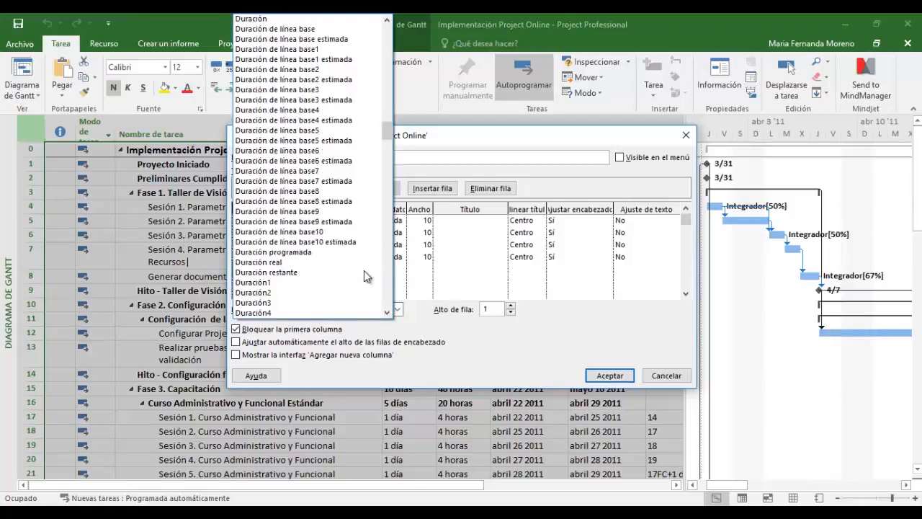
pyautogui.click(248, 19)
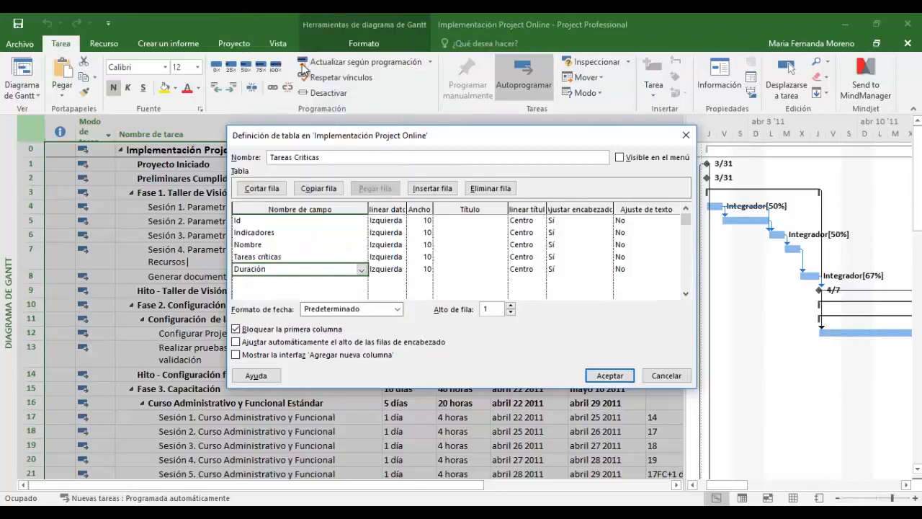
pyautogui.click(317, 281)
pyautogui.click(362, 282)
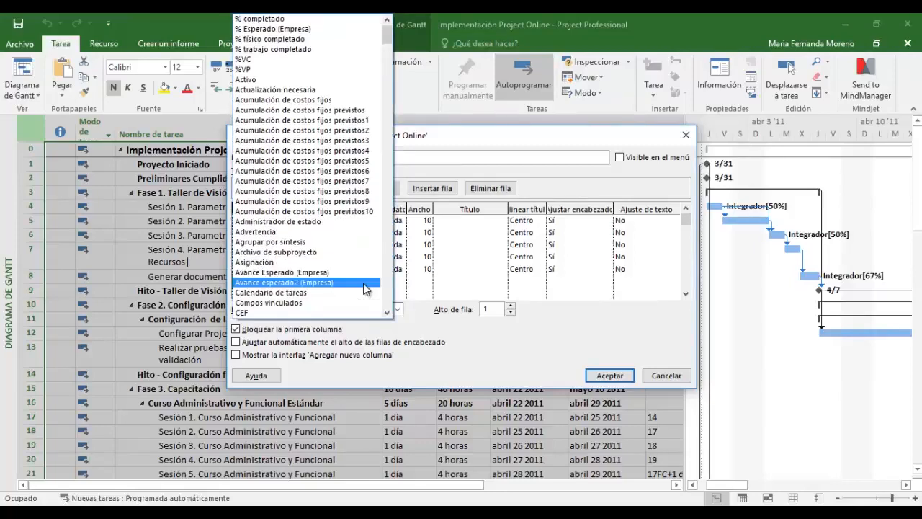
pyautogui.scroll(-20, 364, 288)
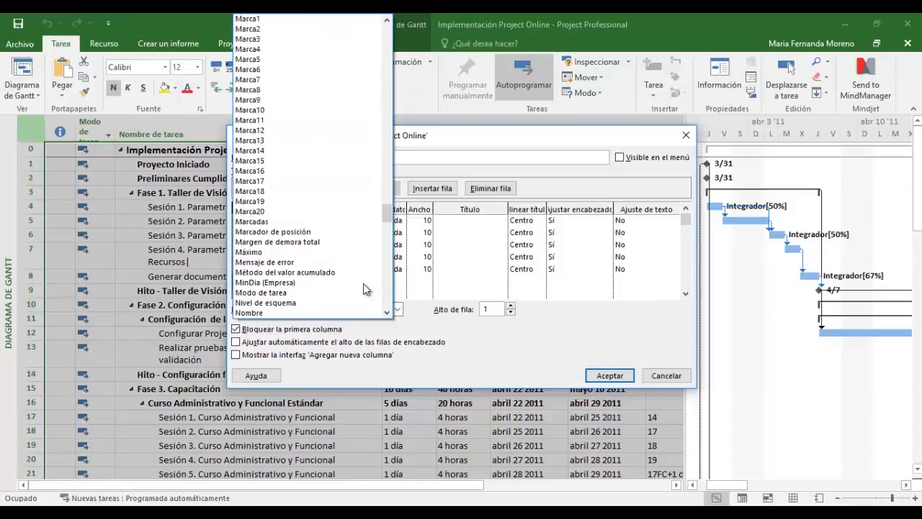
pyautogui.click(323, 243)
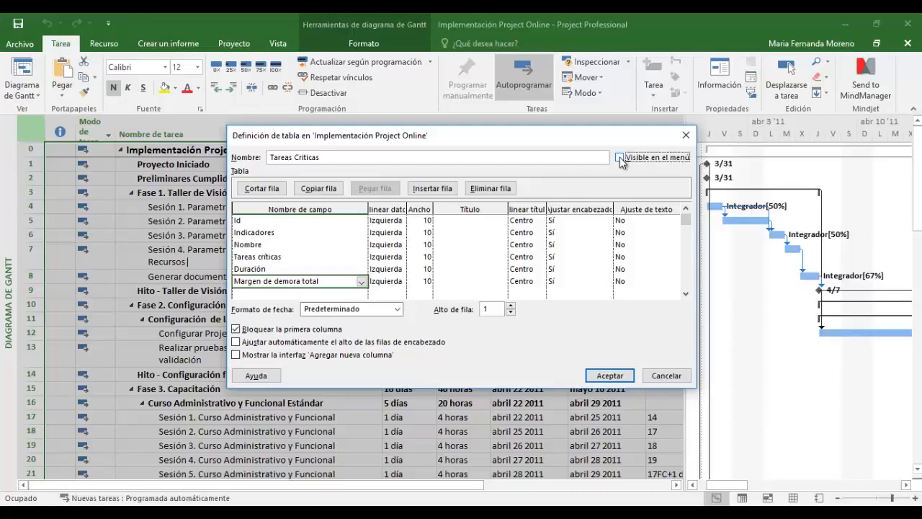
# Step: Save the Tareas Criticas table as visible in the menu and apply it to the Gantt view
pyautogui.click(620, 158)
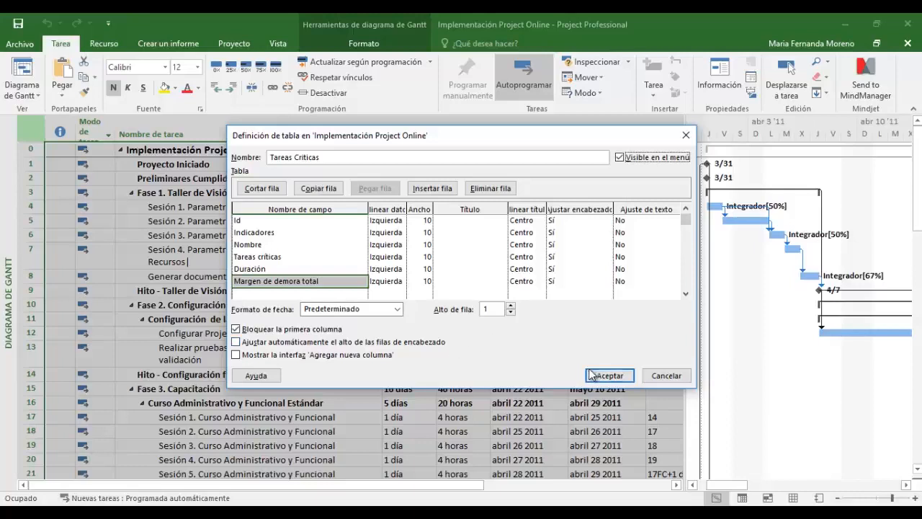
pyautogui.click(615, 376)
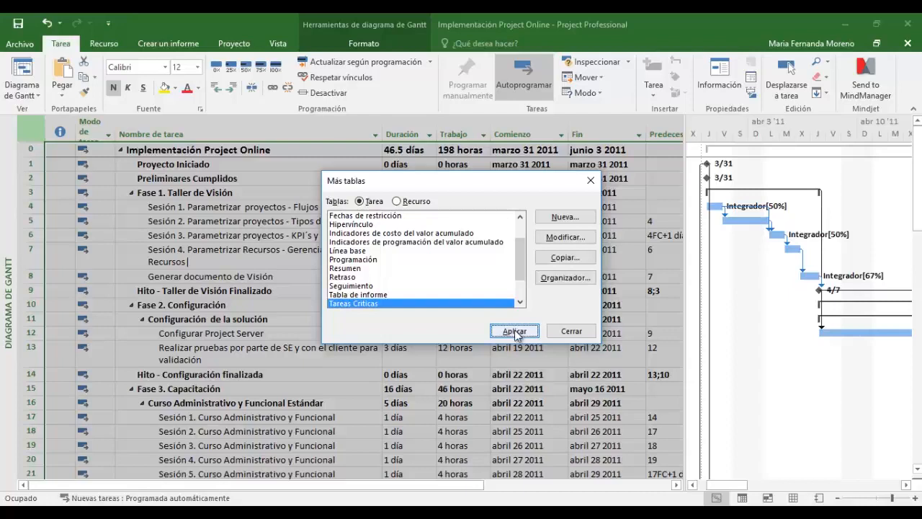
pyautogui.click(514, 333)
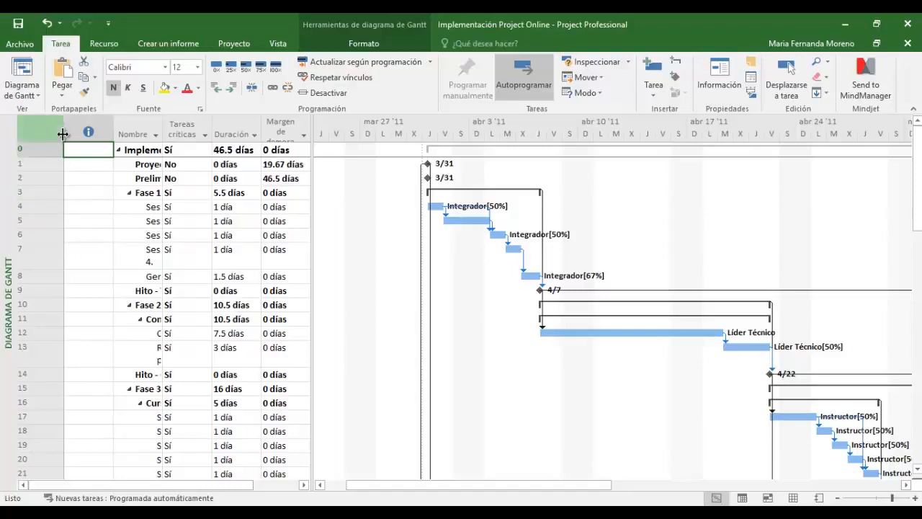
# Step: Widen the Nombre, Tareas críticas, Duración and Margen de demora total columns and extend the table area to show them
pyautogui.moveTo(63, 130); pyautogui.dragTo(209, 132)
pyautogui.moveTo(315, 175); pyautogui.dragTo(624, 206)
pyautogui.moveTo(212, 119); pyautogui.dragTo(533, 134)
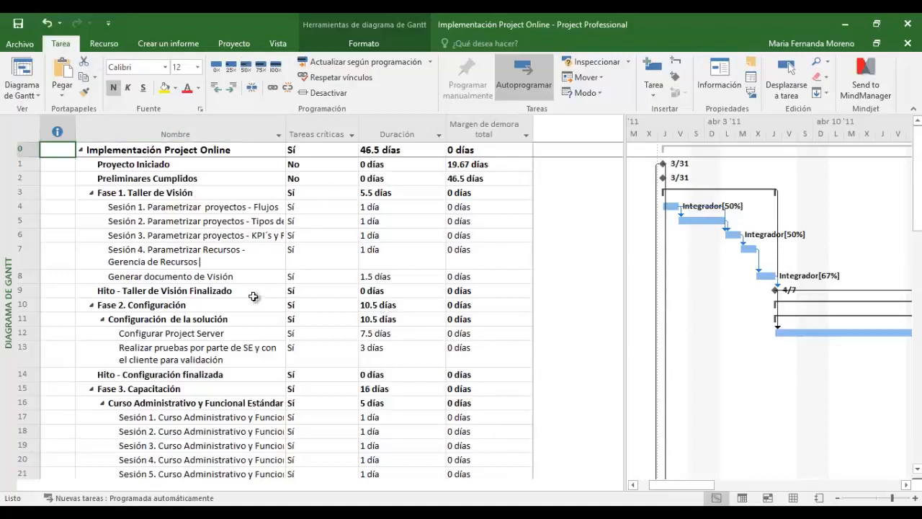
# Step: Group the schedule's tasks by Crítica, review both groups, and return the view to no grouping
pyautogui.click(278, 44)
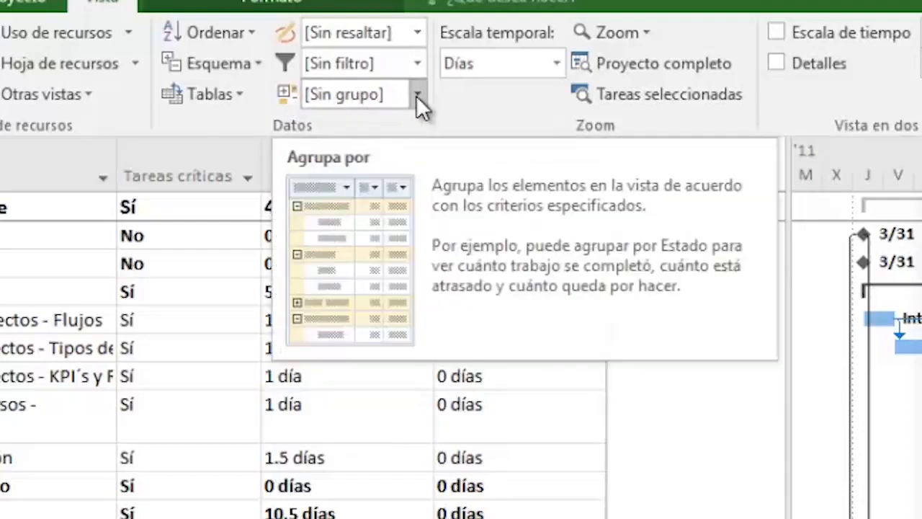
pyautogui.click(418, 94)
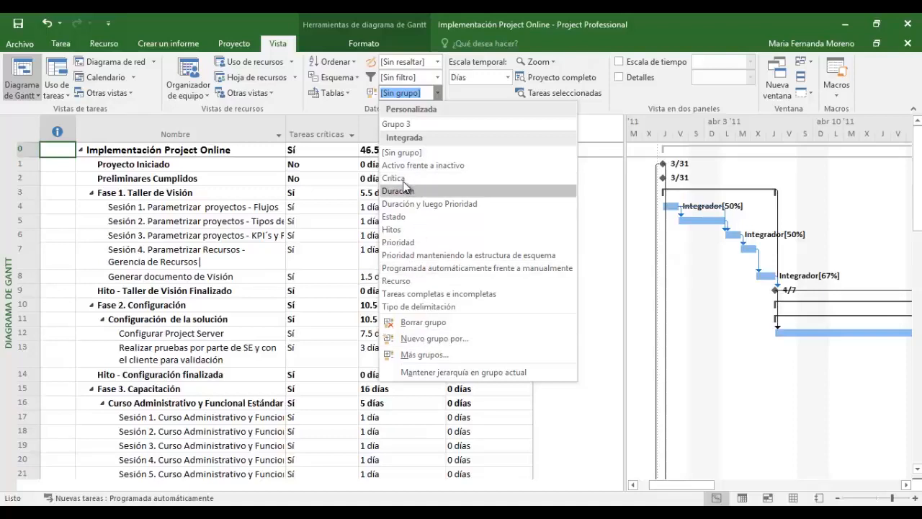
pyautogui.click(394, 178)
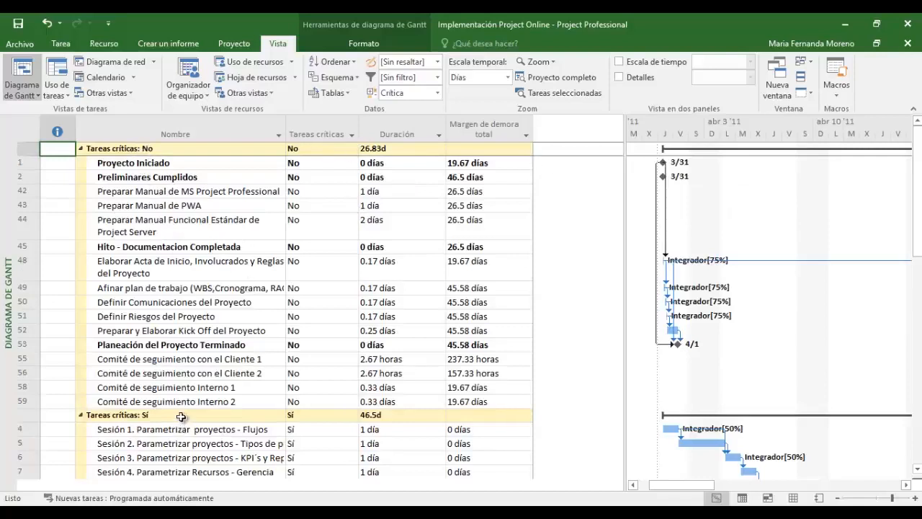
pyautogui.scroll(-4, 281, 332)
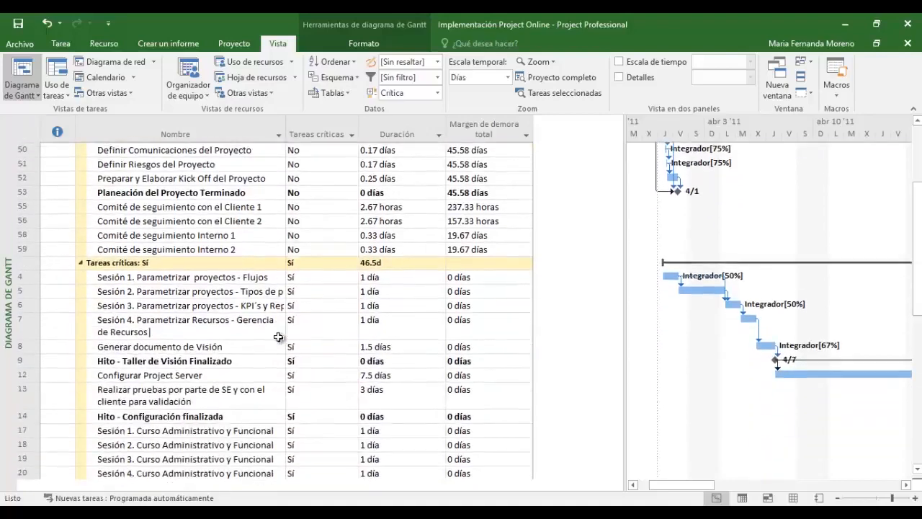
pyautogui.scroll(5, 489, 347)
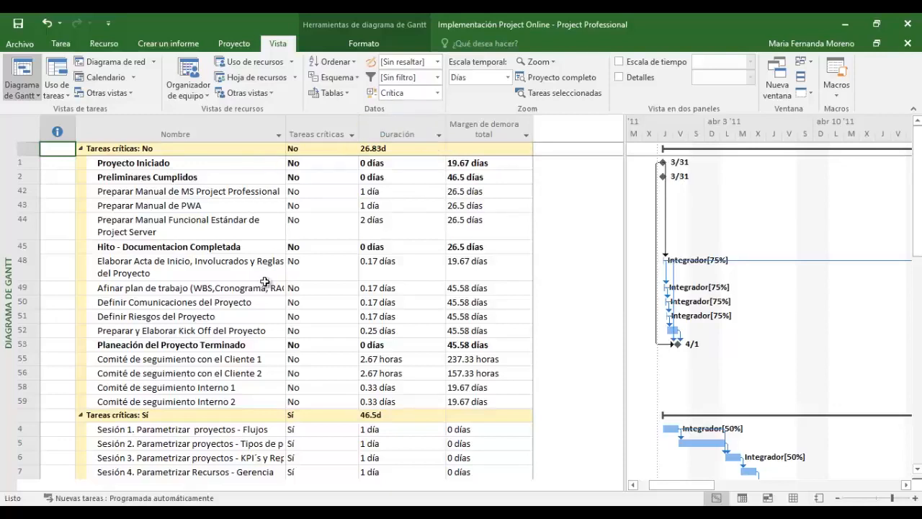
pyautogui.click(439, 92)
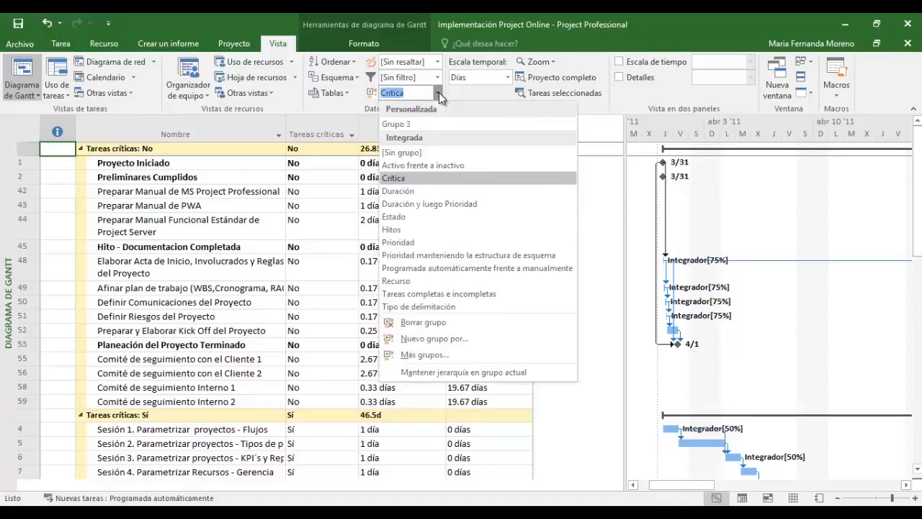
pyautogui.click(416, 153)
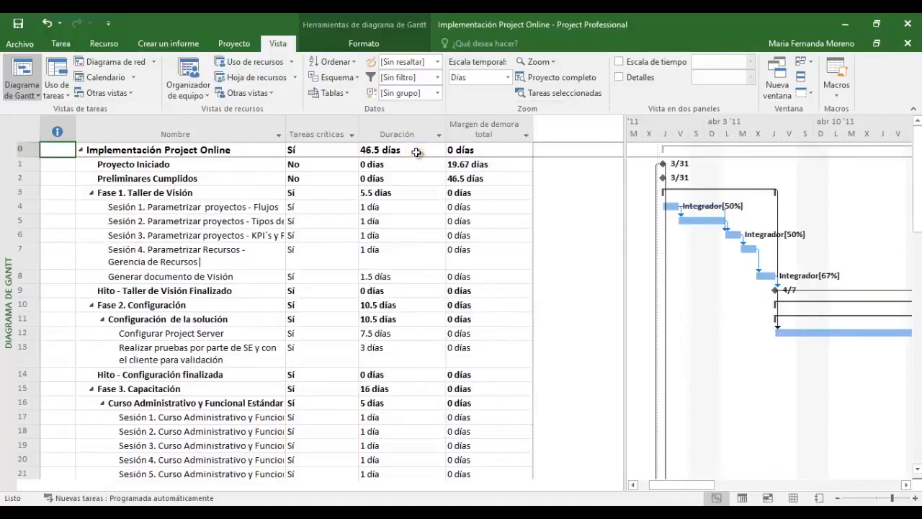
# Step: Filter the schedule by Tareas críticas, review the filtered list, and clear the filter
pyautogui.click(439, 78)
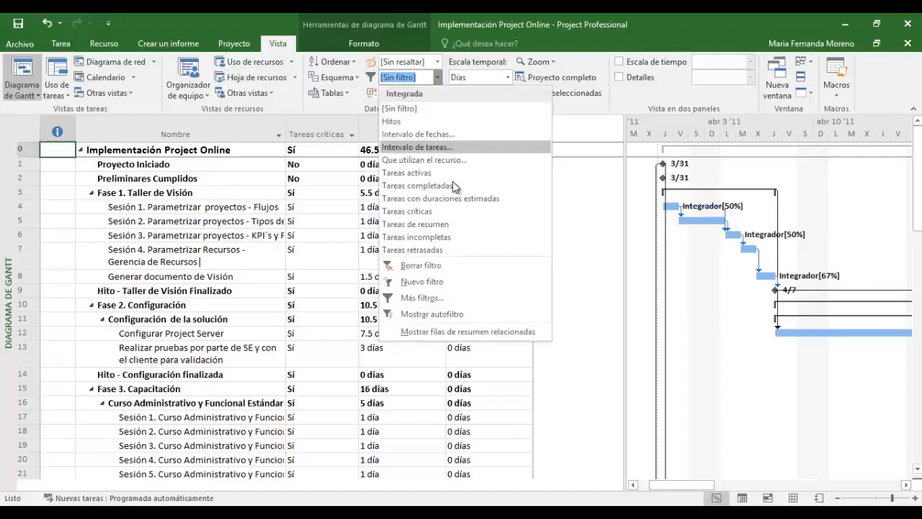
pyautogui.click(428, 212)
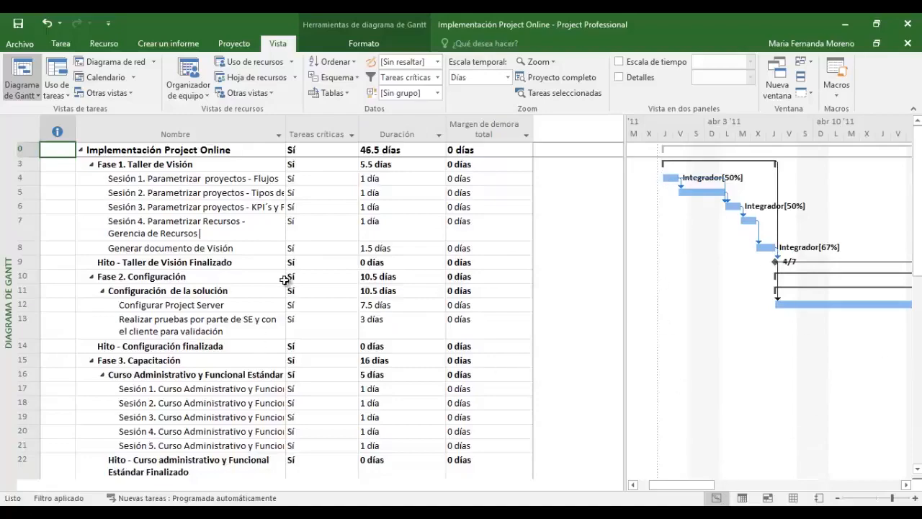
pyautogui.scroll(-10, 285, 281)
pyautogui.scroll(10, 284, 278)
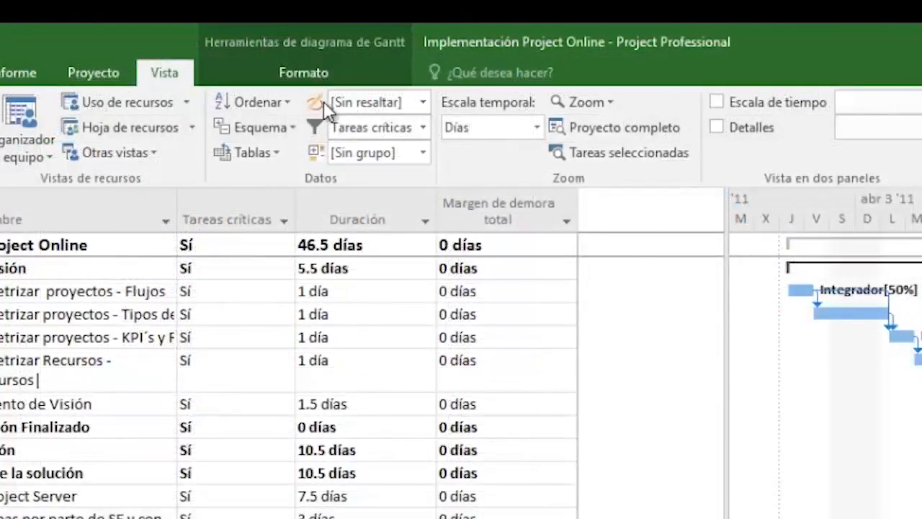
pyautogui.click(422, 129)
pyautogui.click(400, 179)
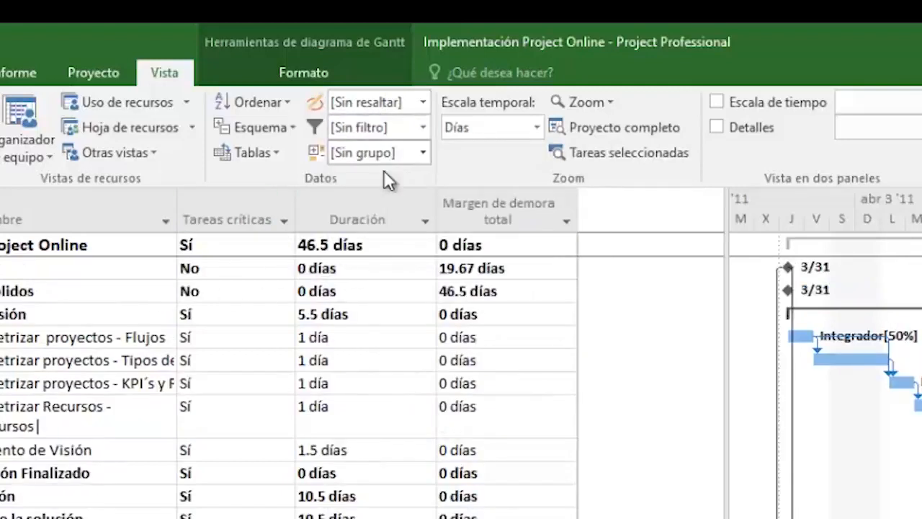
# Step: Highlight the critical tasks with the Tareas críticas highlight filter and look through the task list
pyautogui.click(423, 103)
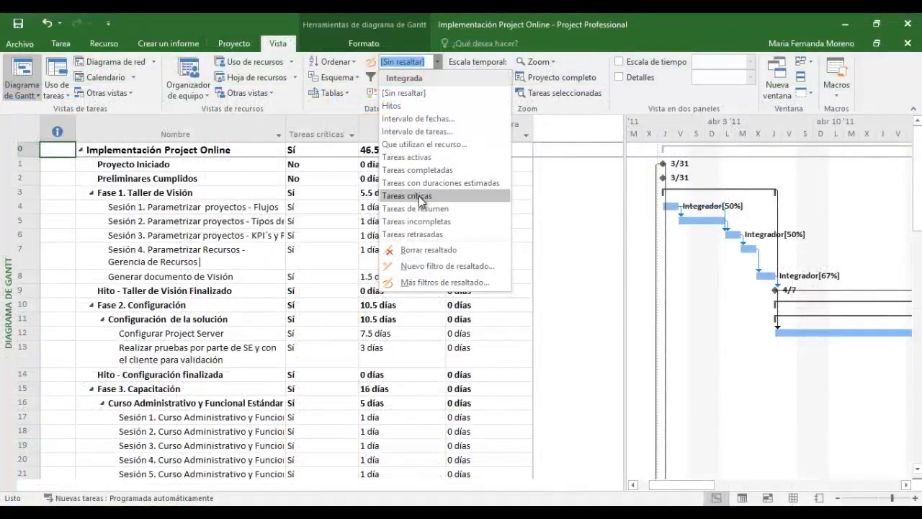
pyautogui.click(421, 200)
pyautogui.scroll(-1, 264, 218)
pyautogui.scroll(-5, 265, 218)
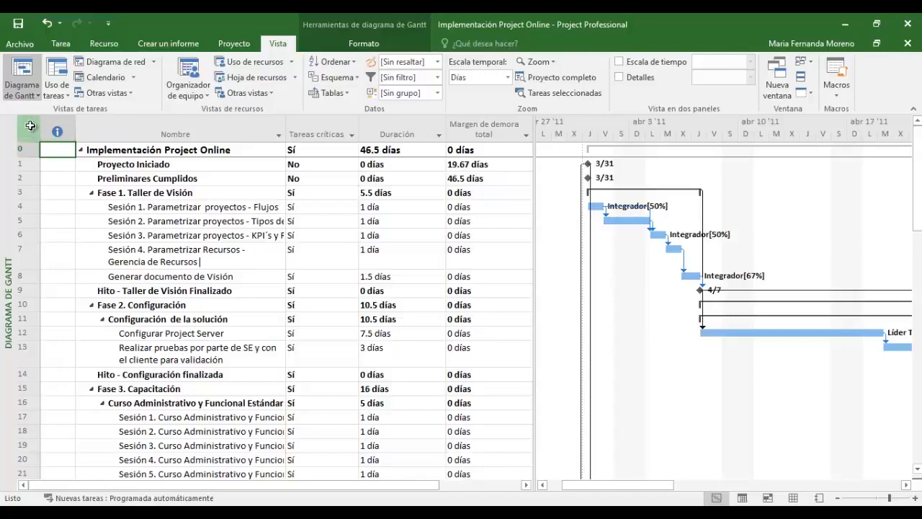
# Step: Switch the Gantt view to the table with Modo de tarea, Nombre de tarea, Duración, Trabajo and Comienzo columns
pyautogui.rightClick(30, 130)
pyautogui.click(75, 170)
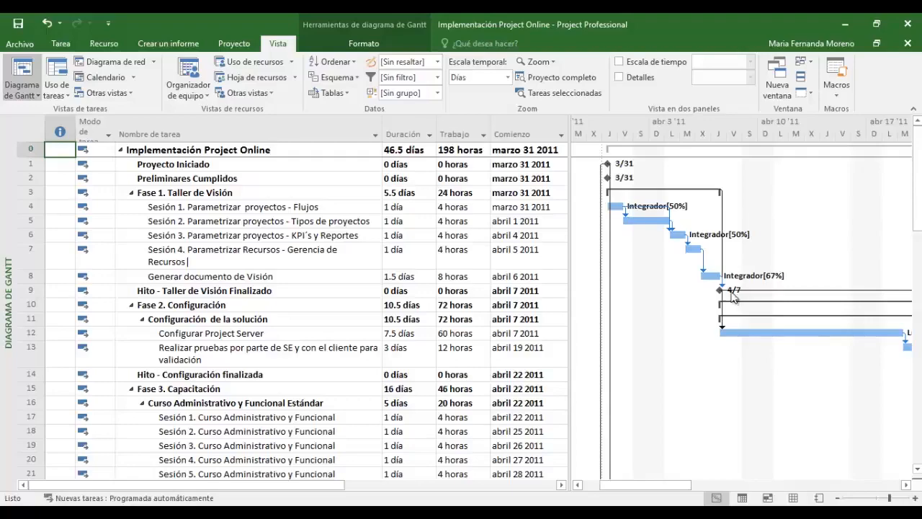
# Step: In the text styles, set the background colour of Tareas de resumen to light blue
pyautogui.click(357, 43)
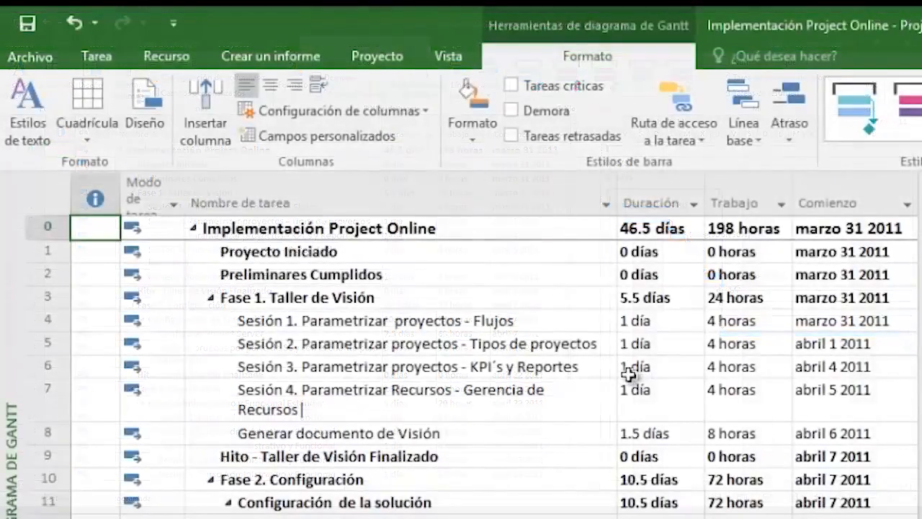
pyautogui.click(18, 97)
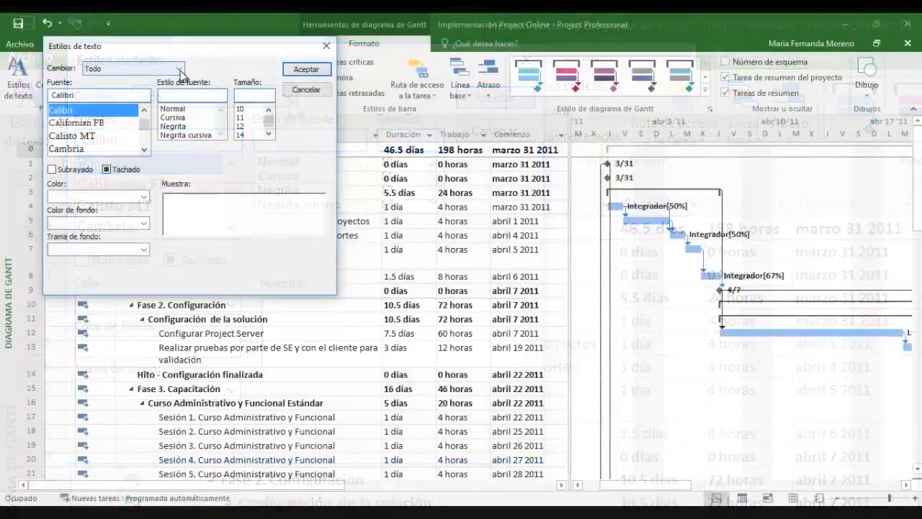
pyautogui.click(290, 99)
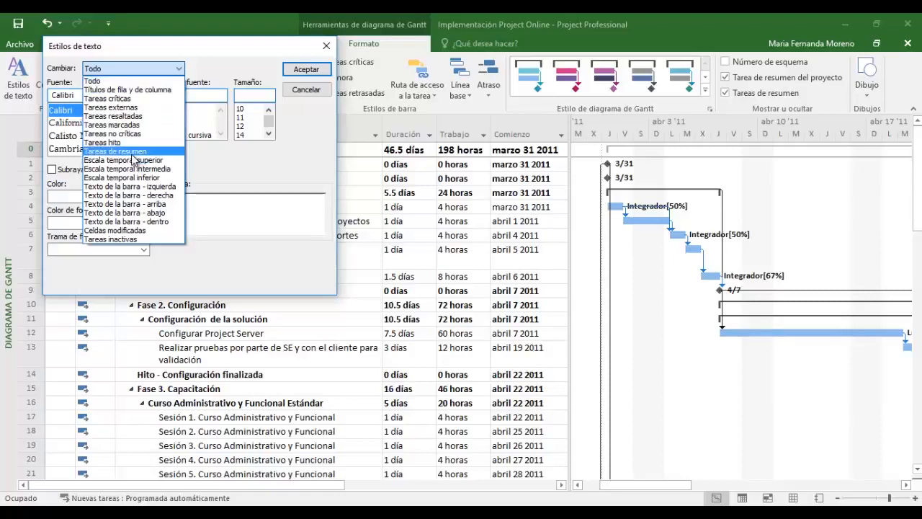
pyautogui.click(135, 151)
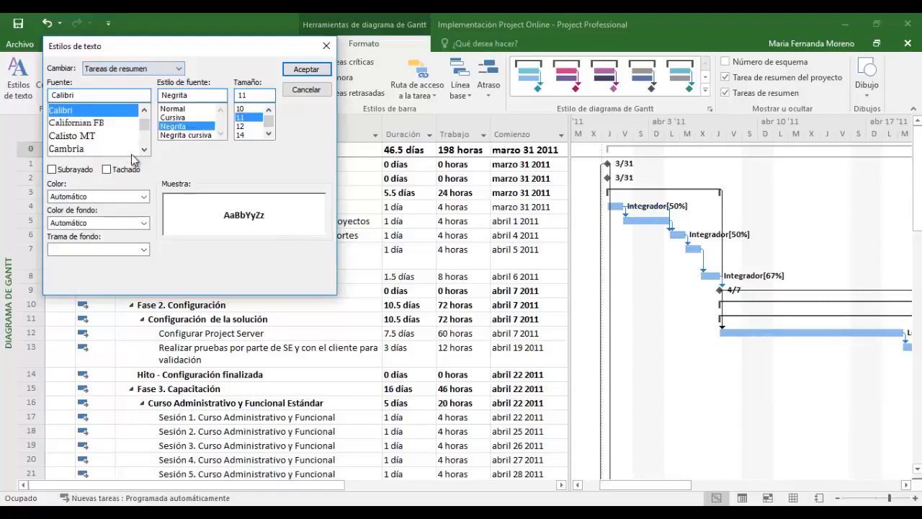
pyautogui.click(144, 224)
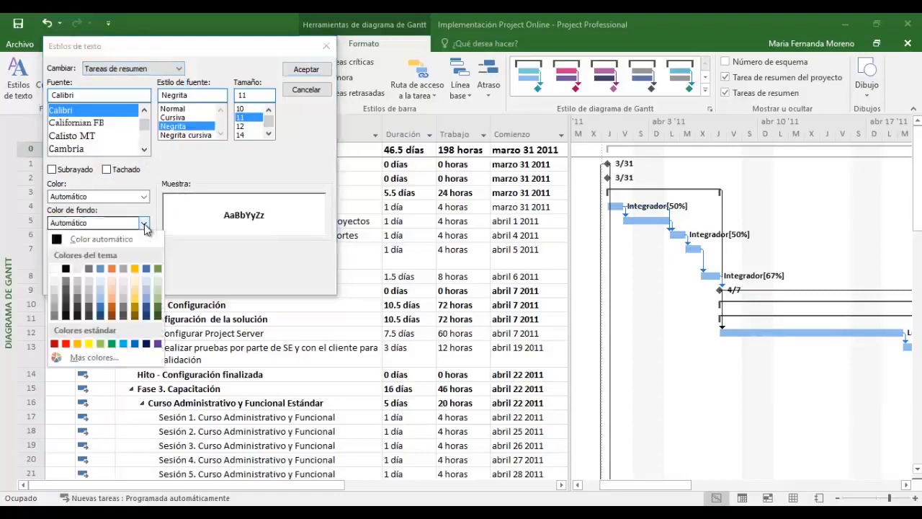
pyautogui.click(102, 304)
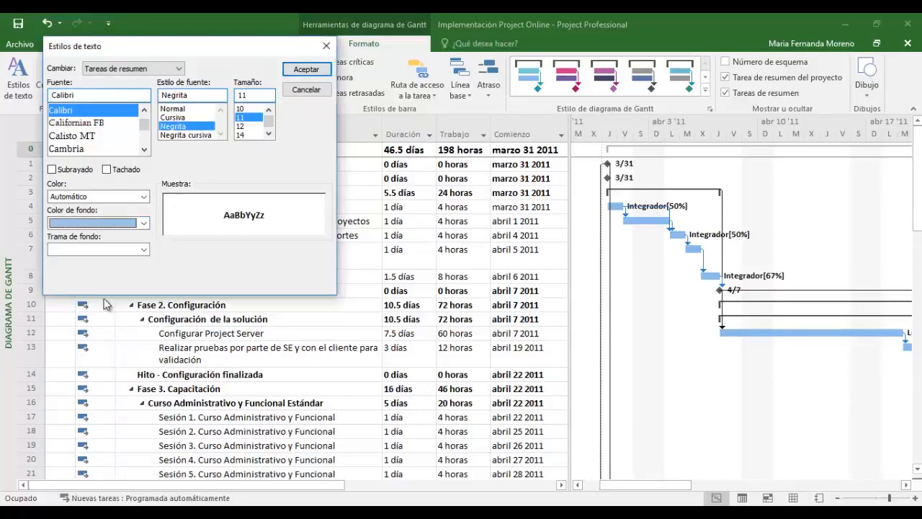
# Step: Give the Tareas de resumen text style a solid background pattern, apply it, and check the summary rows throughout the schedule
pyautogui.click(144, 250)
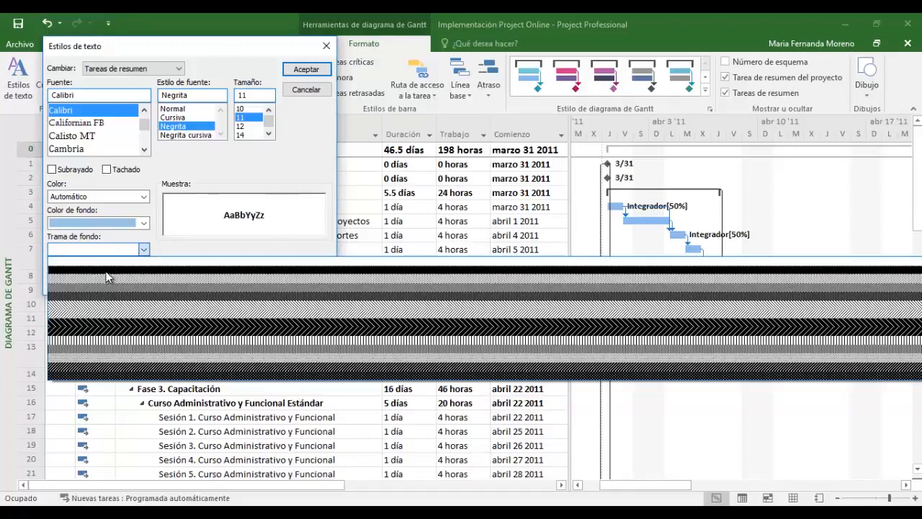
pyautogui.click(106, 272)
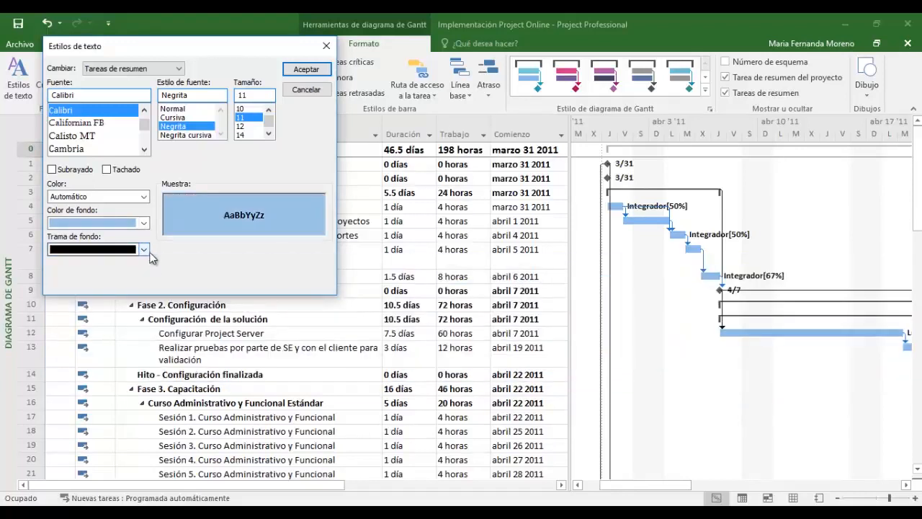
pyautogui.click(300, 73)
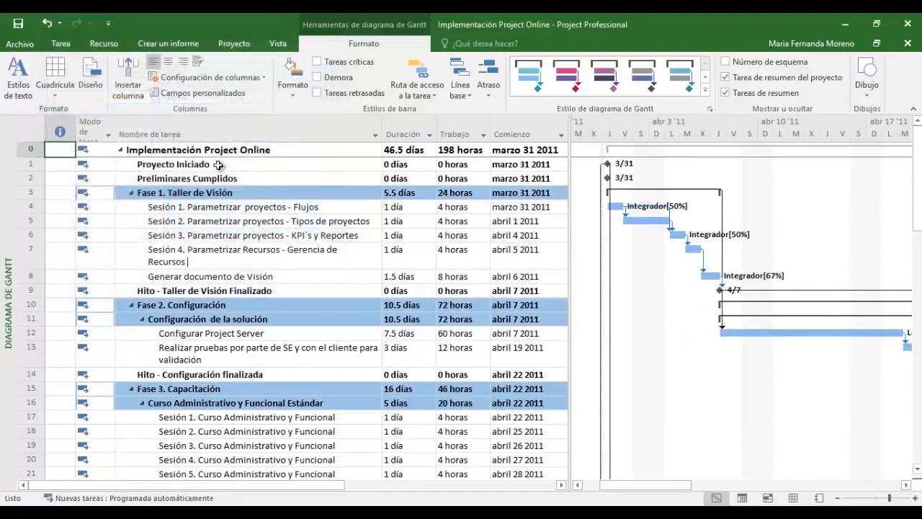
pyautogui.scroll(-13, 246, 197)
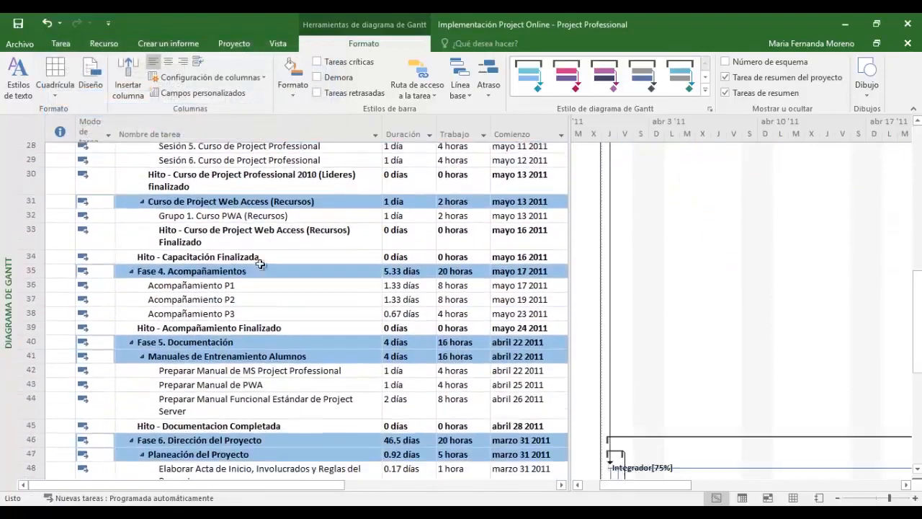
pyautogui.scroll(-4, 271, 368)
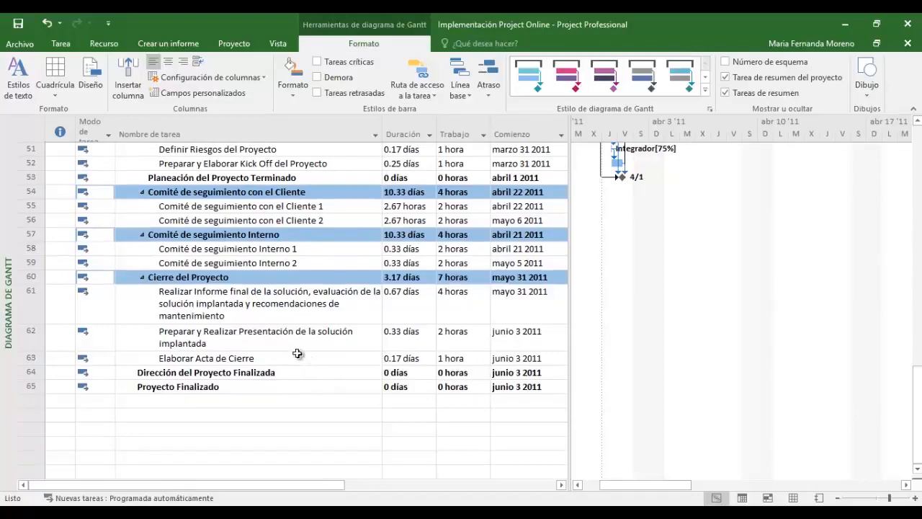
pyautogui.scroll(6, 298, 354)
pyautogui.scroll(11, 298, 352)
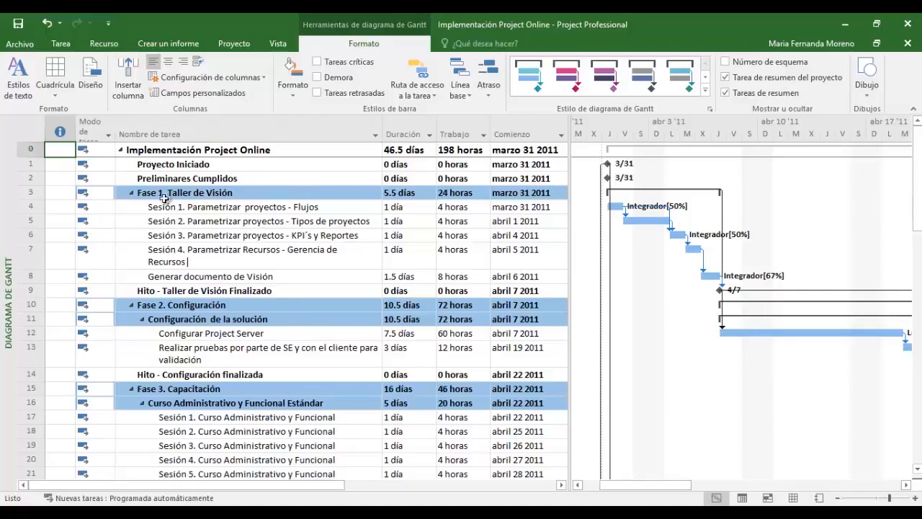
# Step: Set the text colour of the Tareas hito style to orange, apply it, and check the milestone rows throughout the schedule
pyautogui.click(27, 75)
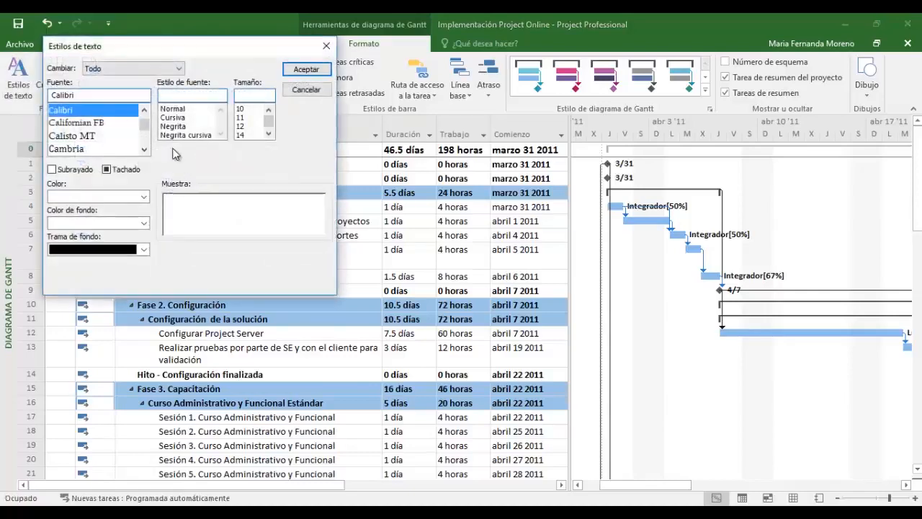
pyautogui.click(179, 69)
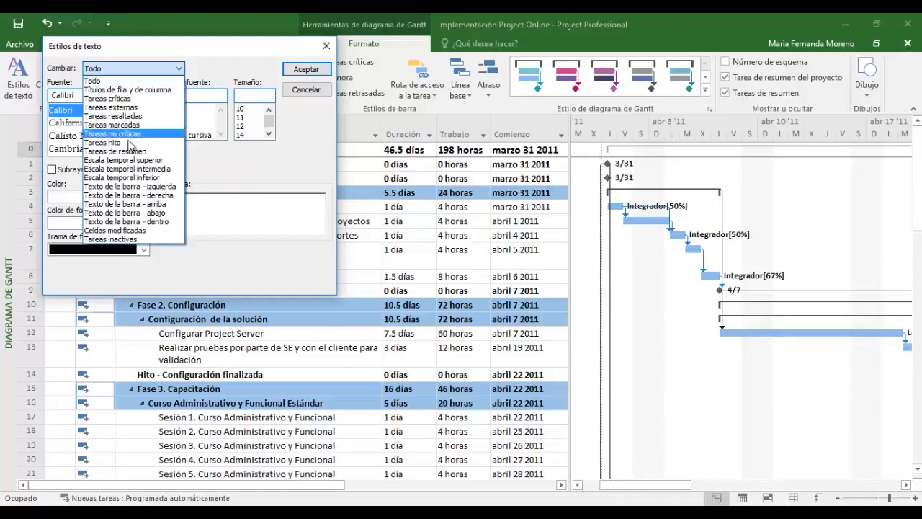
pyautogui.click(123, 143)
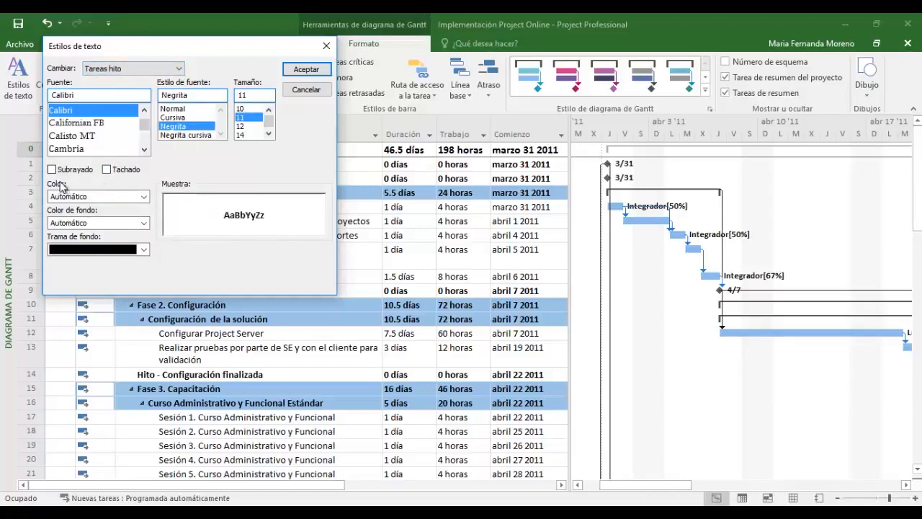
pyautogui.click(145, 197)
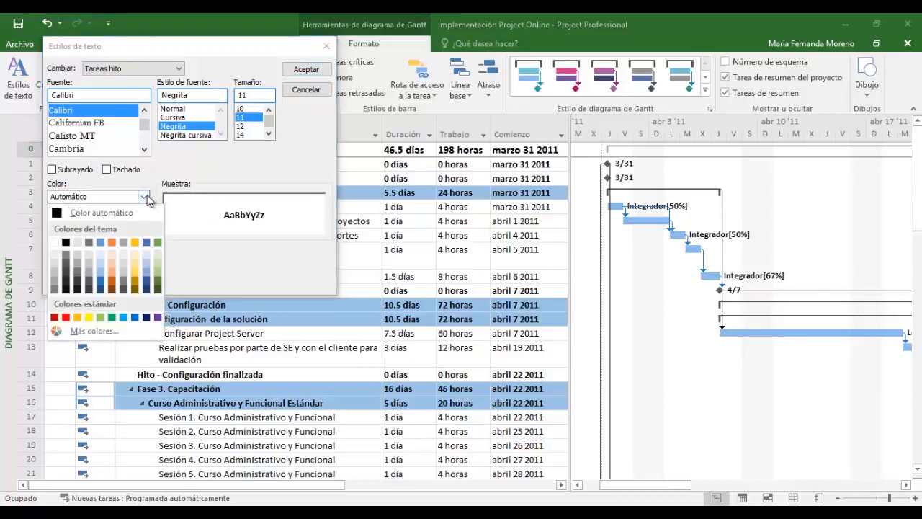
pyautogui.click(113, 244)
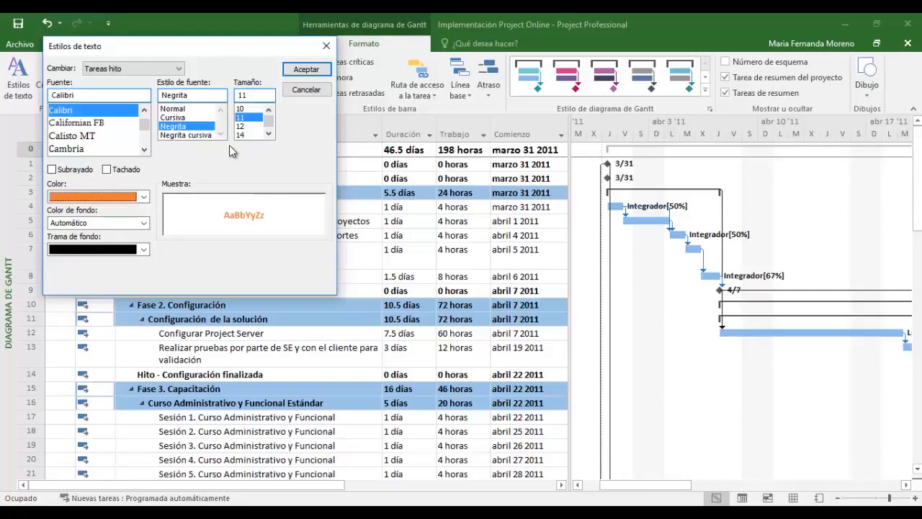
pyautogui.click(306, 69)
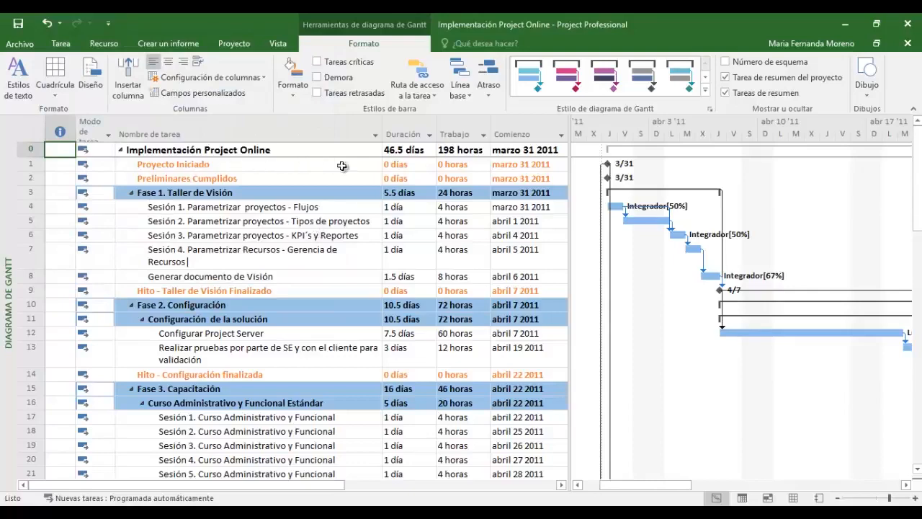
pyautogui.click(396, 166)
pyautogui.scroll(-4, 346, 213)
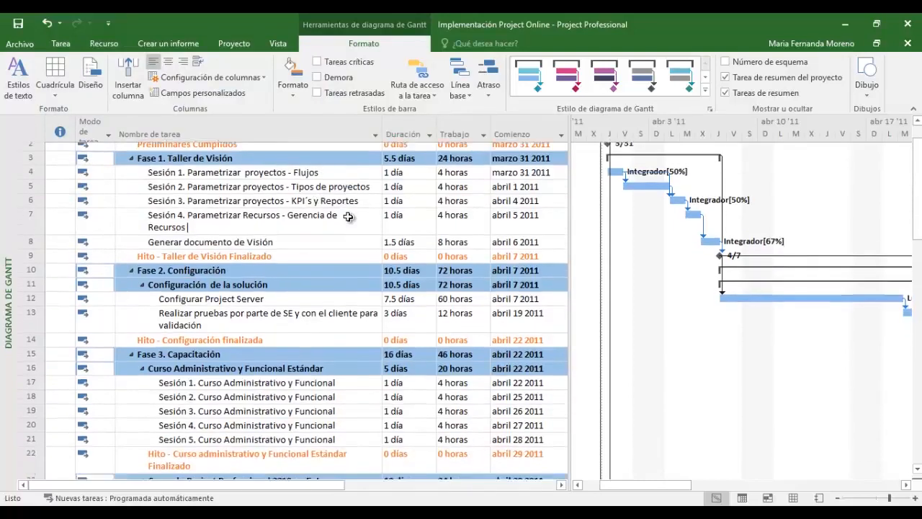
pyautogui.scroll(-3, 292, 306)
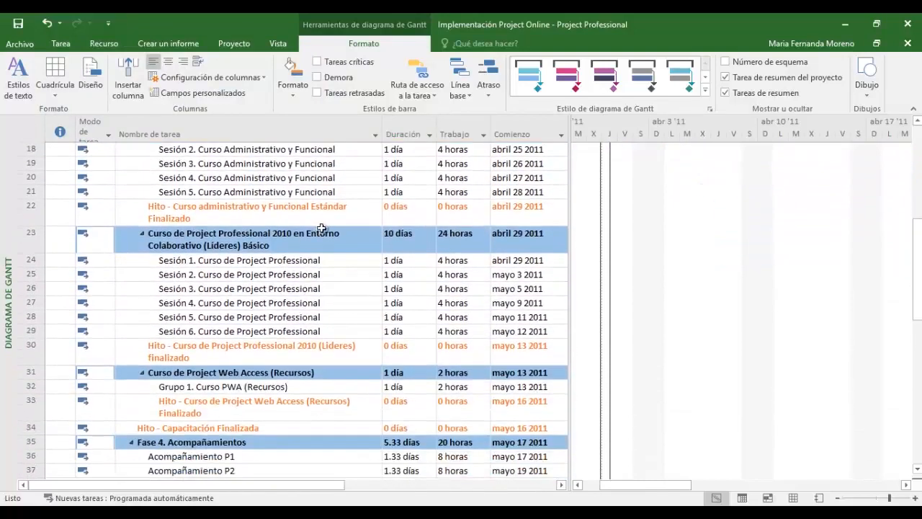
pyautogui.scroll(-3, 268, 362)
pyautogui.scroll(-5, 292, 355)
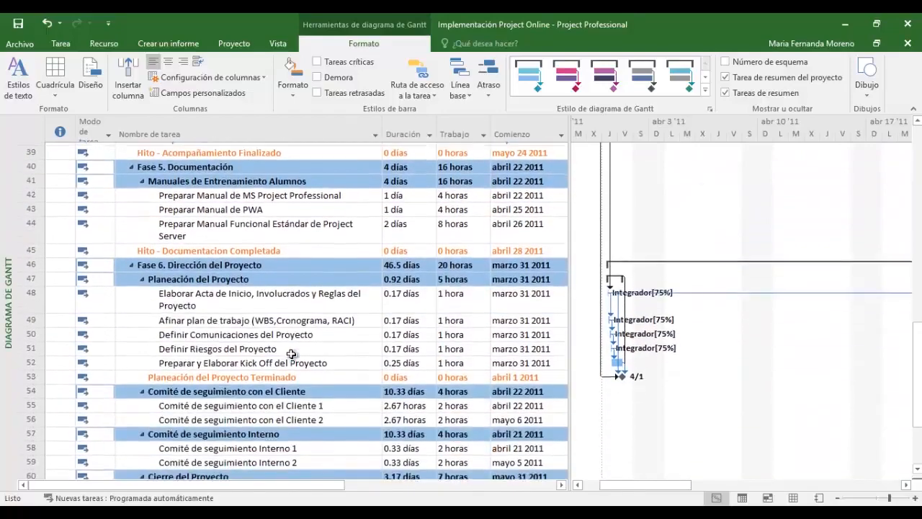
# Step: Return to the beginning of the schedule and widen the Gantt chart area so the table ends at the Duración column
pyautogui.scroll(-3, 297, 296)
pyautogui.scroll(15, 296, 296)
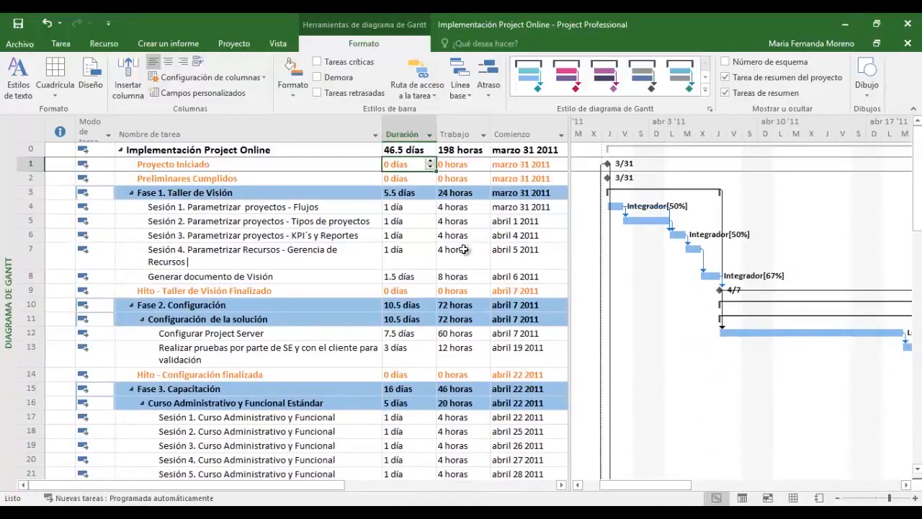
pyautogui.moveTo(571, 176); pyautogui.dragTo(437, 206)
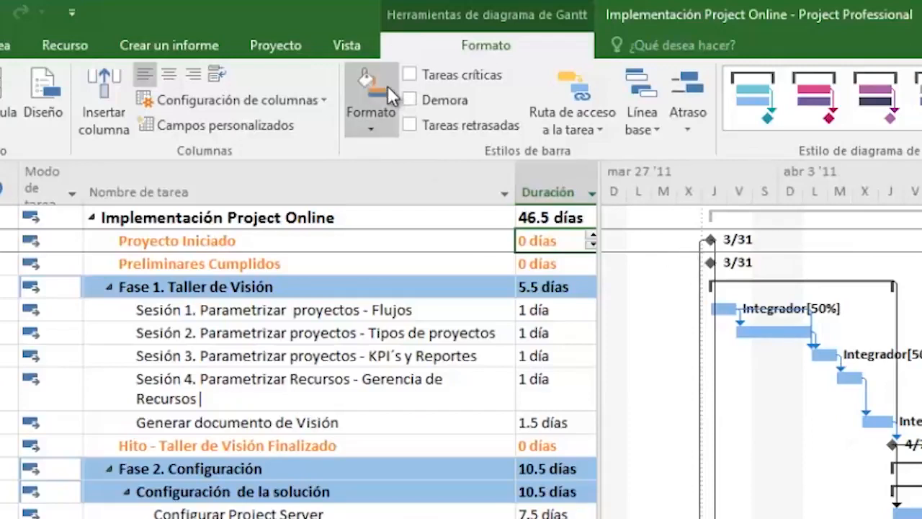
# Step: Open the bar styles and examine the shape, pattern and colour settings of the Hito, Tarea and Resumen bars
pyautogui.click(370, 130)
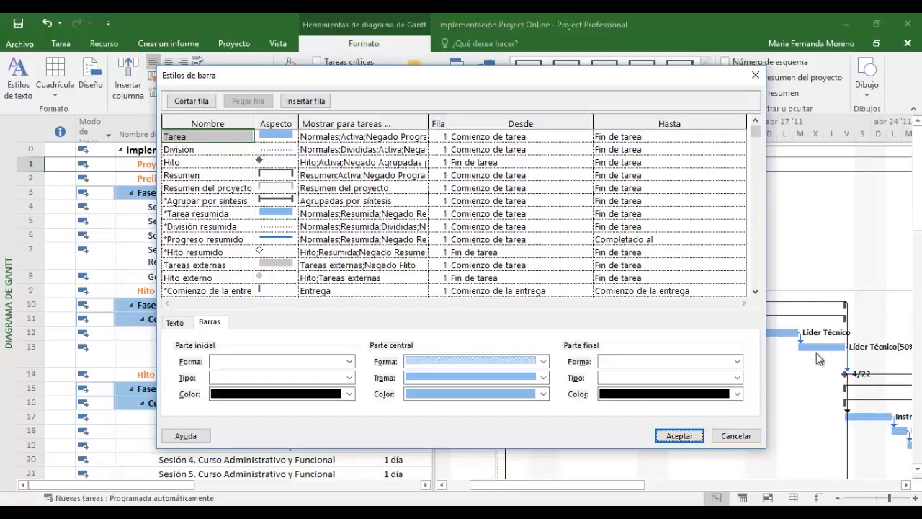
pyautogui.click(276, 161)
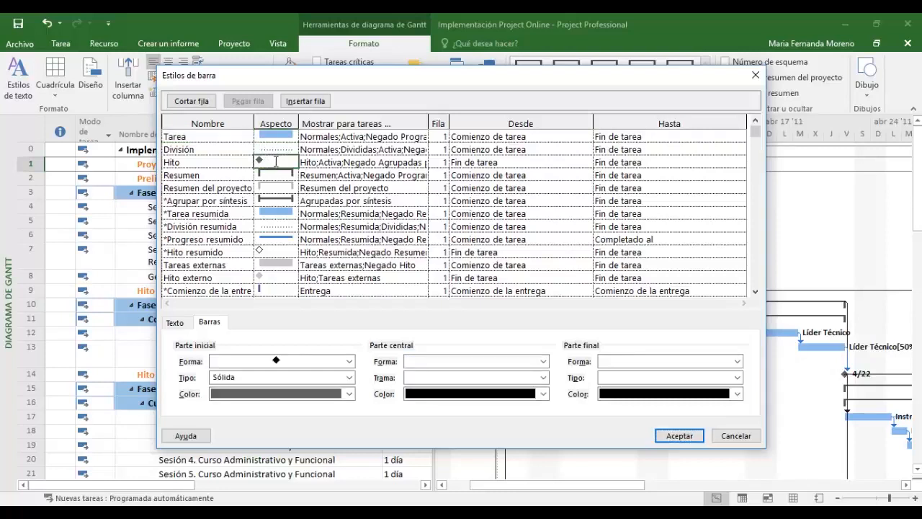
pyautogui.click(297, 136)
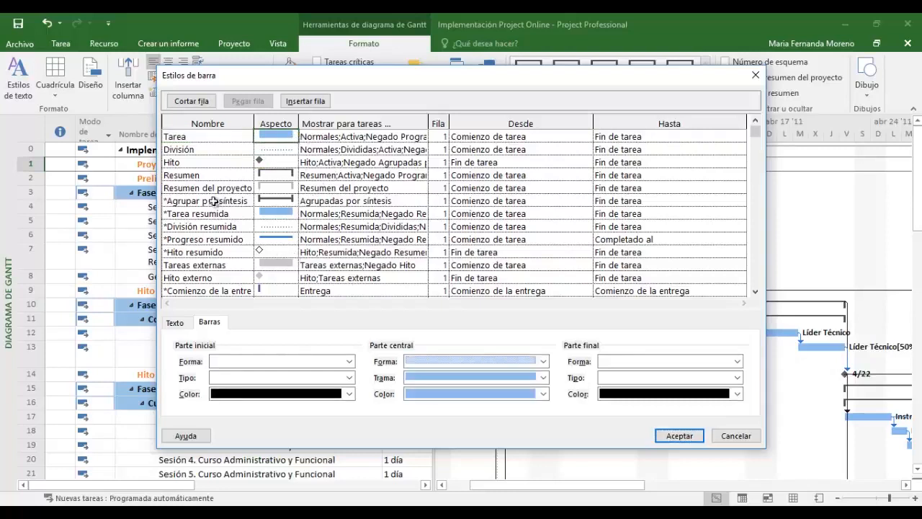
pyautogui.click(269, 175)
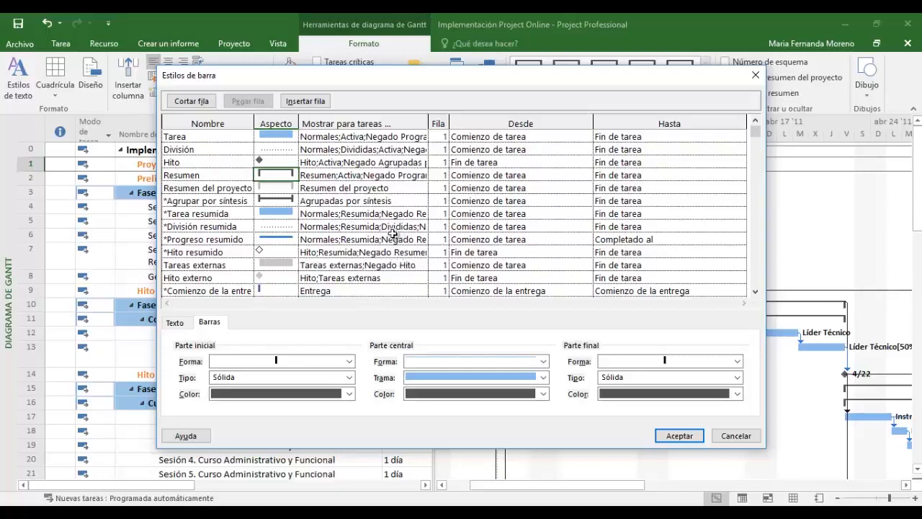
pyautogui.click(213, 139)
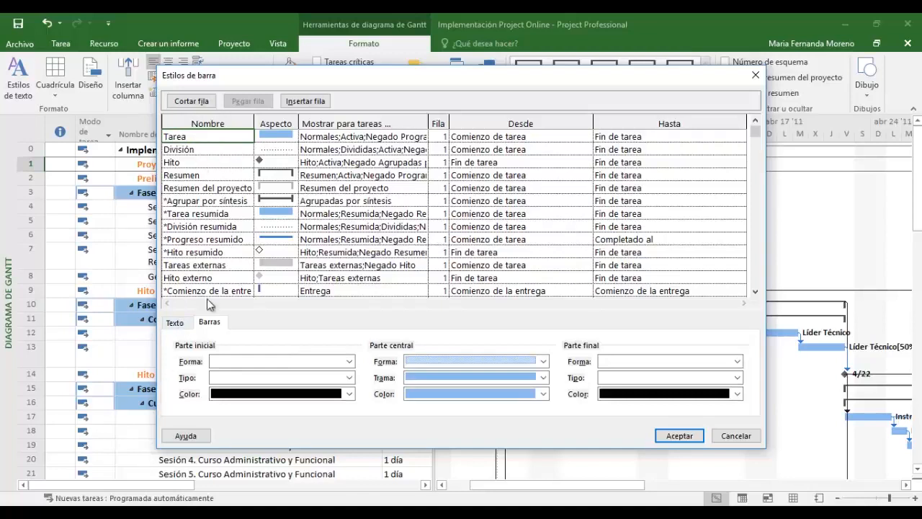
# Step: In the text settings of the Tarea bar style, assign the Duración field to the Izquierda position
pyautogui.click(175, 324)
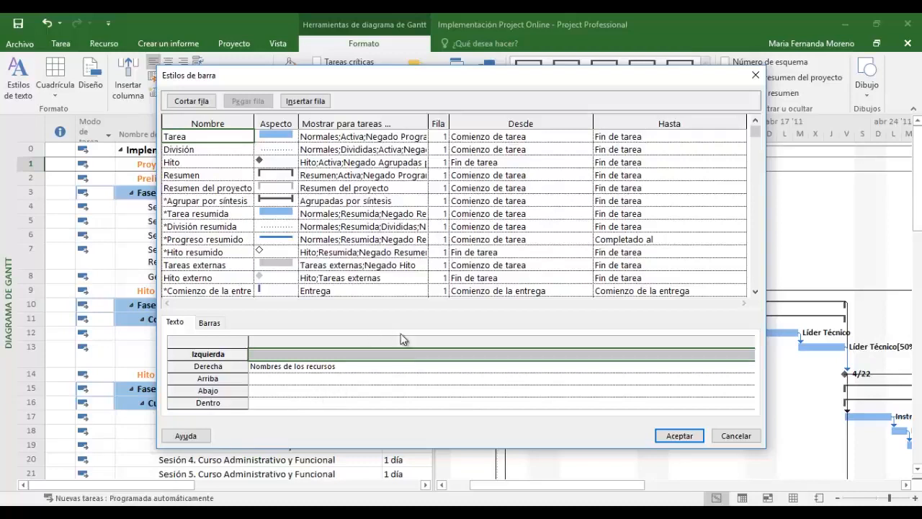
pyautogui.click(379, 348)
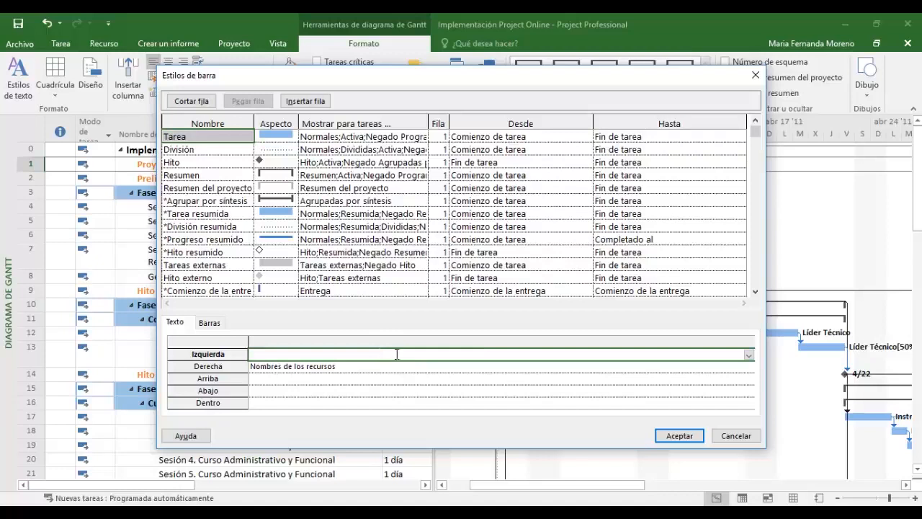
pyautogui.click(750, 356)
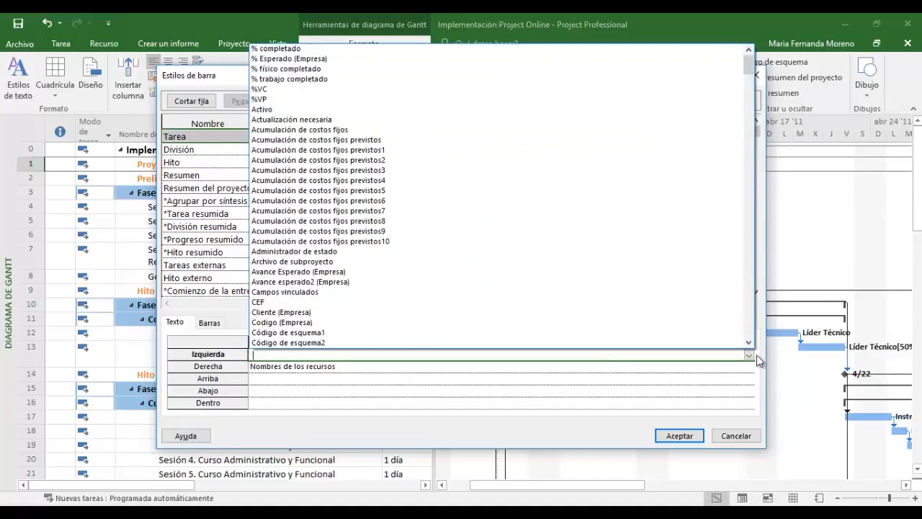
pyautogui.write('Duración')
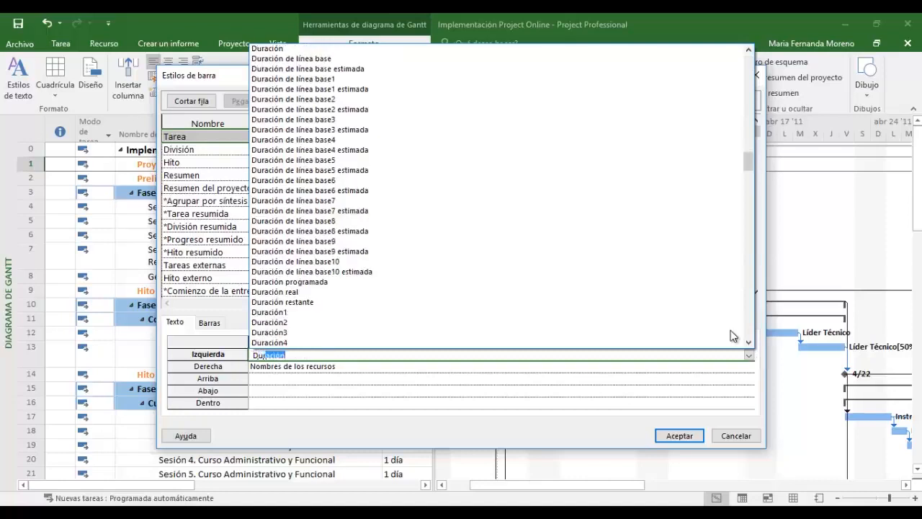
pyautogui.click(436, 49)
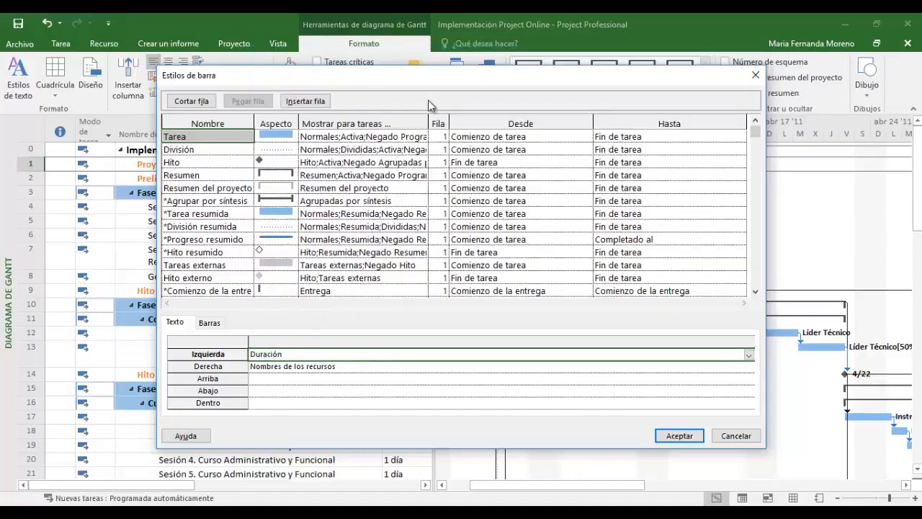
# Step: Assign the % completado field to the Arriba position of the Tarea bars, apply the bar styles, and check the labels in the chart
pyautogui.click(378, 380)
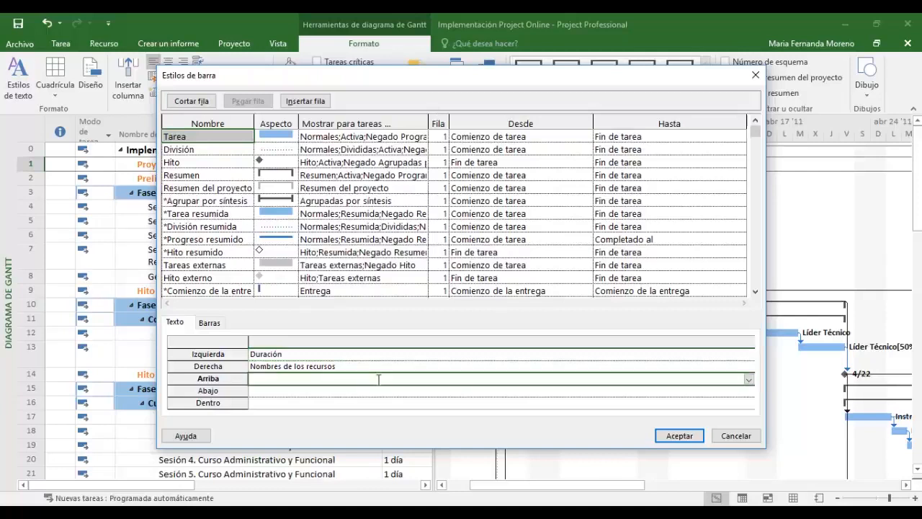
pyautogui.click(749, 382)
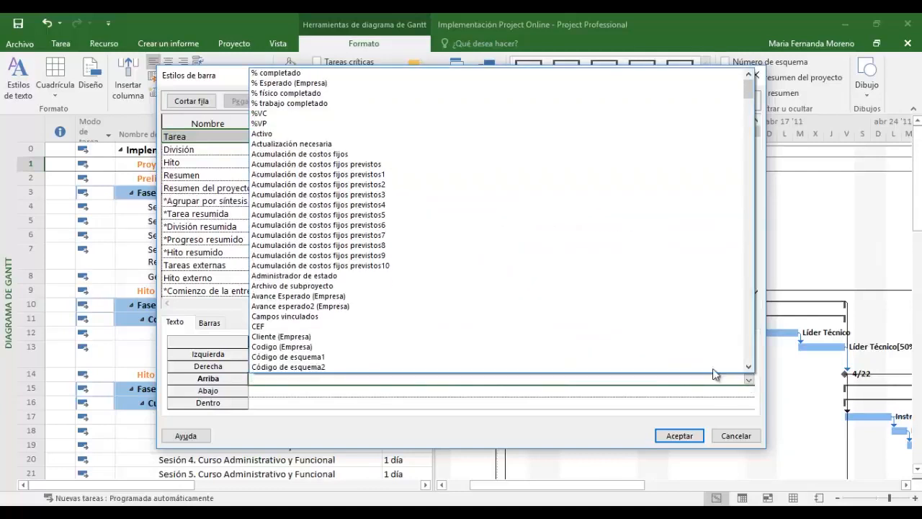
pyautogui.click(276, 73)
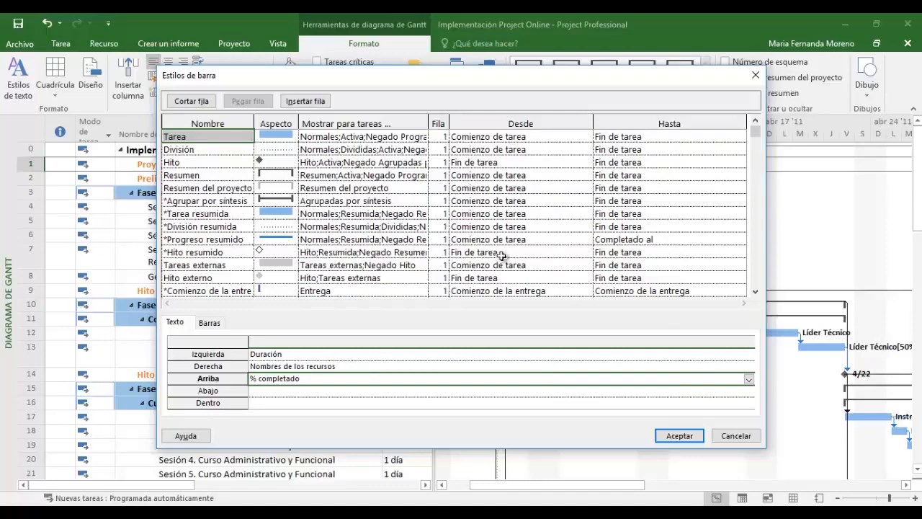
pyautogui.click(683, 439)
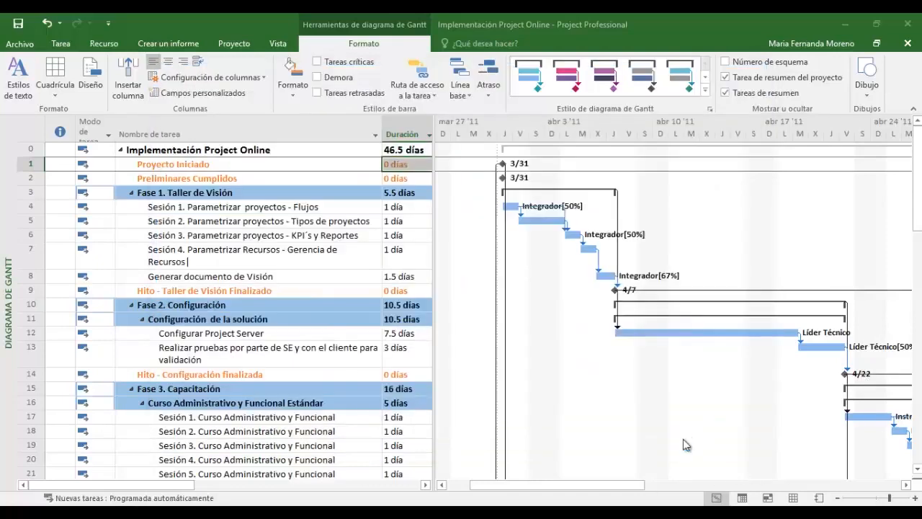
pyautogui.scroll(-2, 789, 326)
pyautogui.scroll(-2, 790, 321)
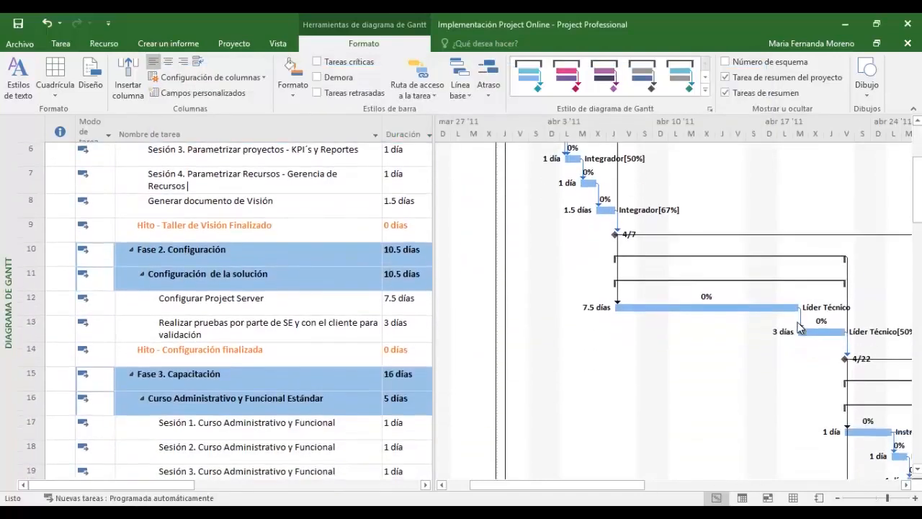
pyautogui.scroll(4, 548, 321)
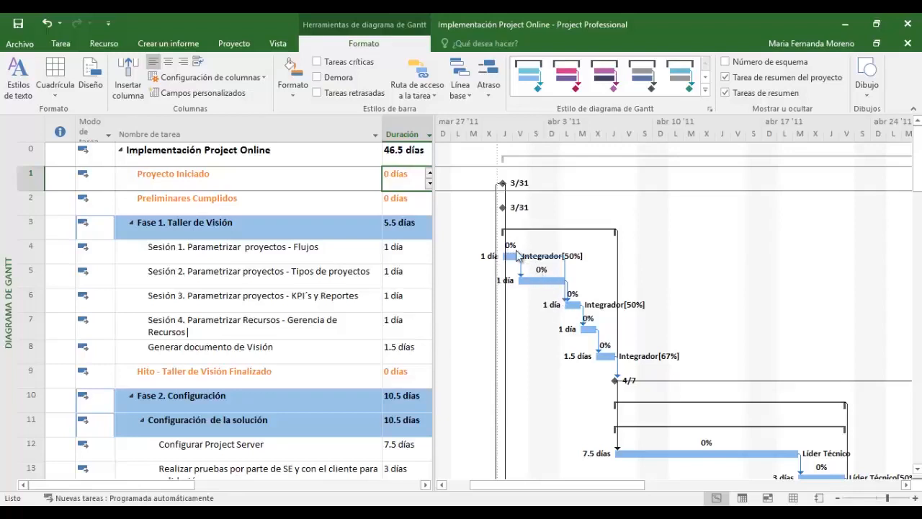
pyautogui.scroll(-1, 738, 349)
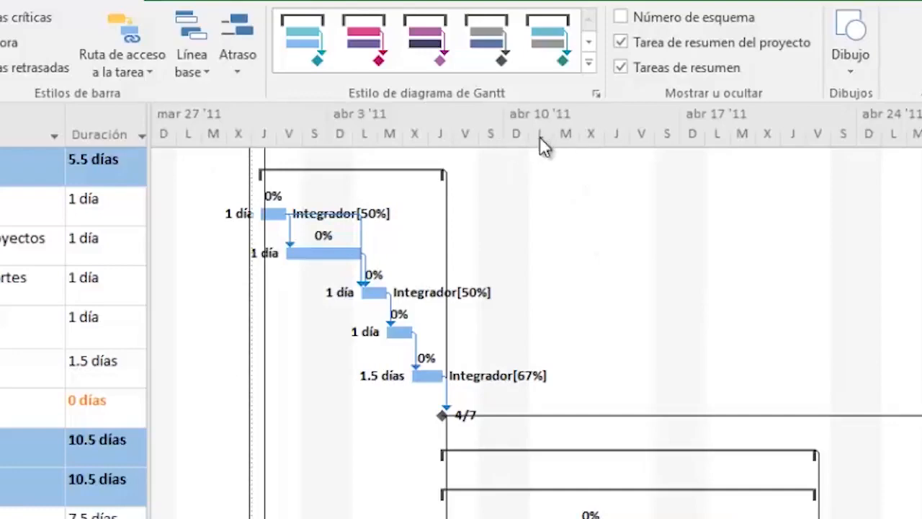
# Step: Open the timescale settings and review the display options and the formats of the upper, middle and lower levels
pyautogui.rightClick(469, 129)
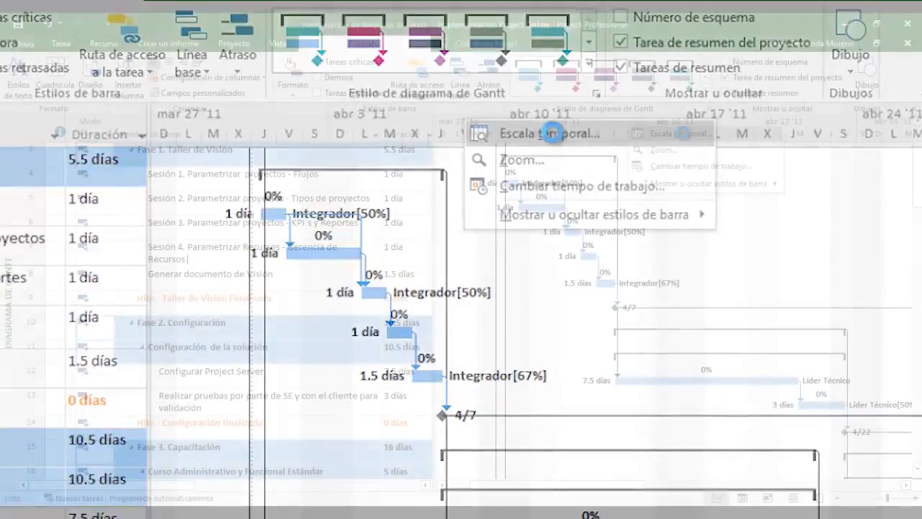
pyautogui.click(553, 134)
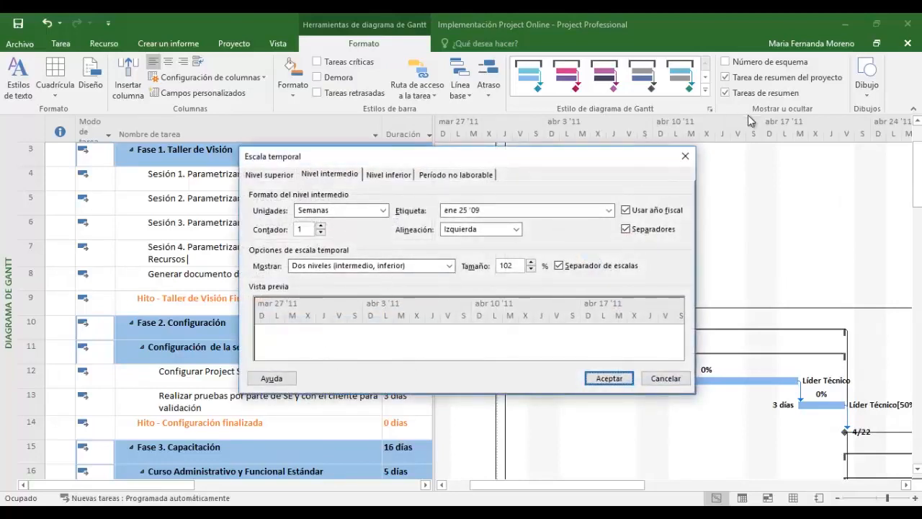
pyautogui.click(273, 176)
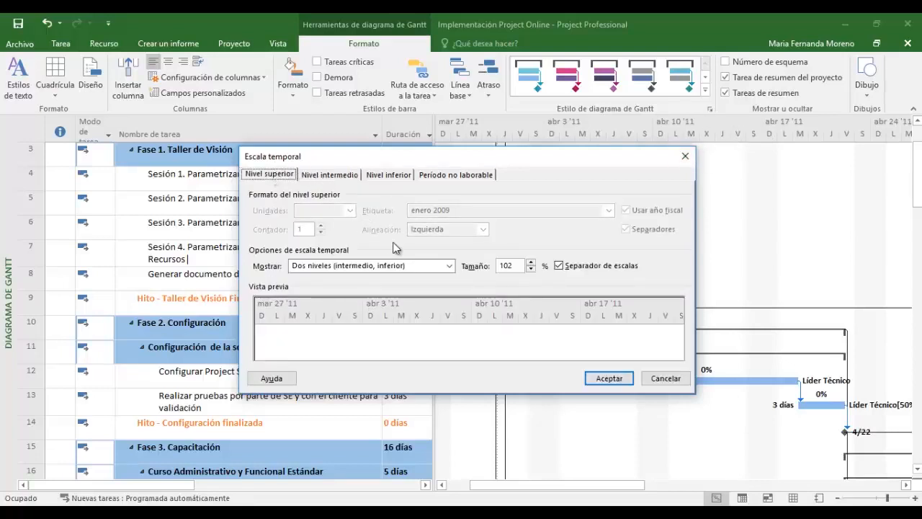
pyautogui.click(449, 267)
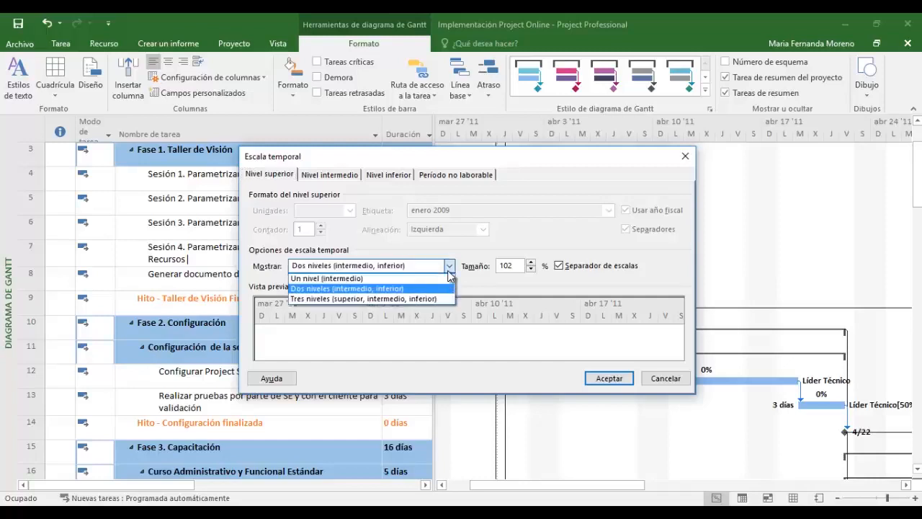
pyautogui.click(448, 270)
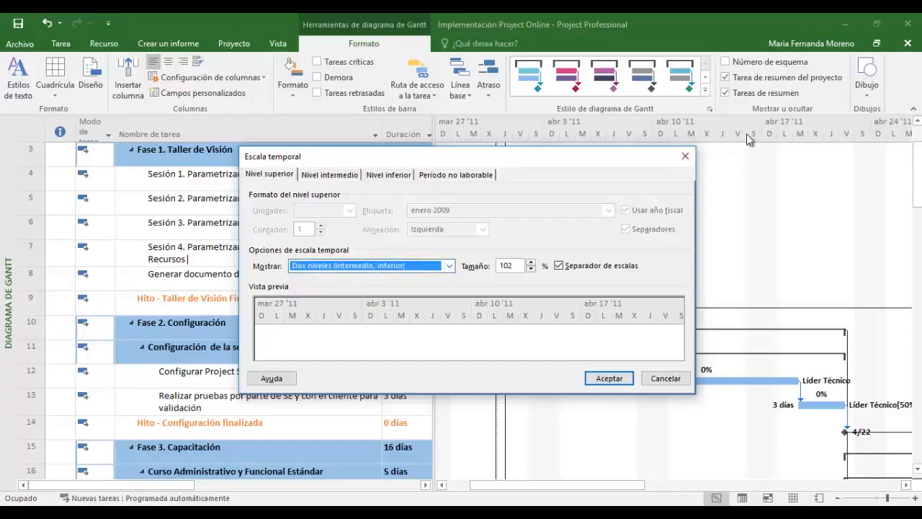
pyautogui.click(336, 176)
pyautogui.click(393, 180)
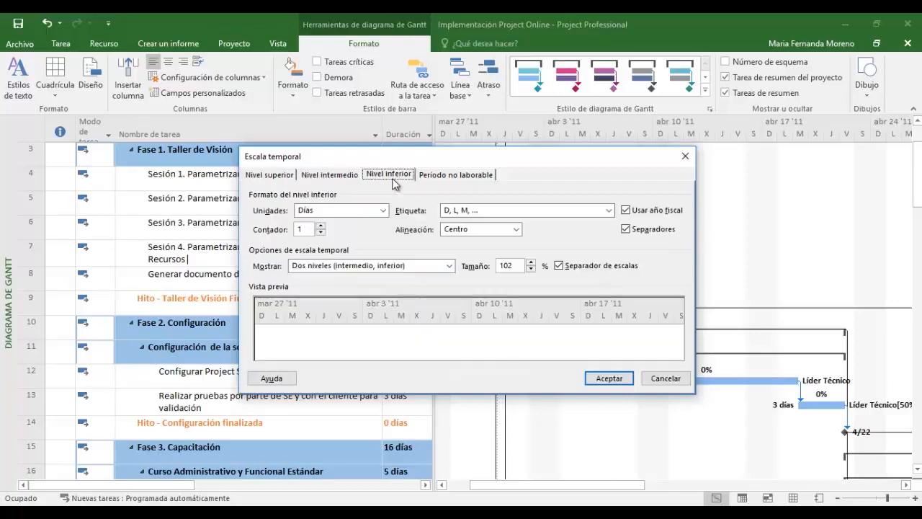
pyautogui.click(335, 176)
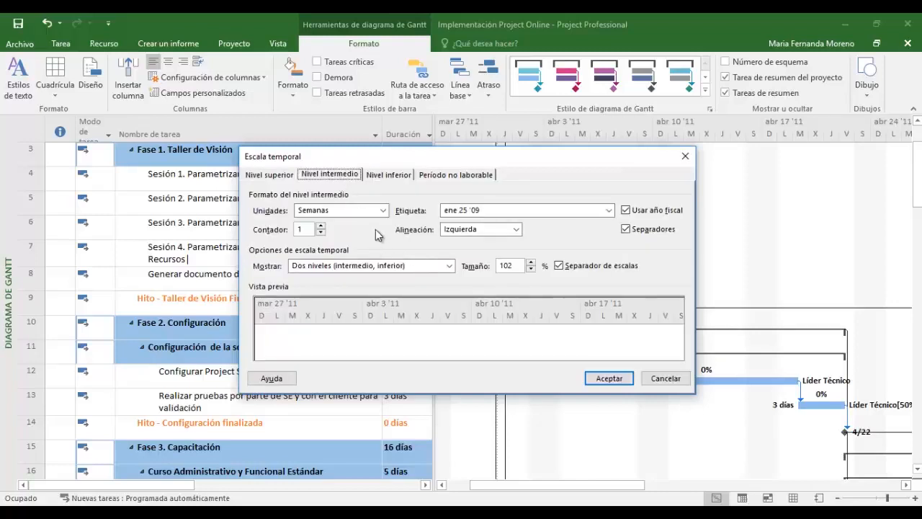
pyautogui.click(384, 177)
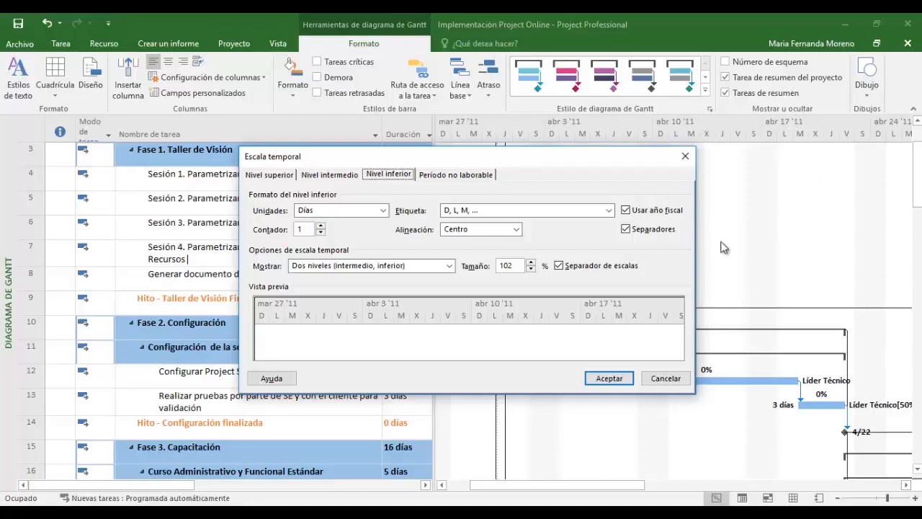
# Step: Give the nonworking time in the timescale a diagonal hatch pattern in light orange and apply it to the chart
pyautogui.click(460, 174)
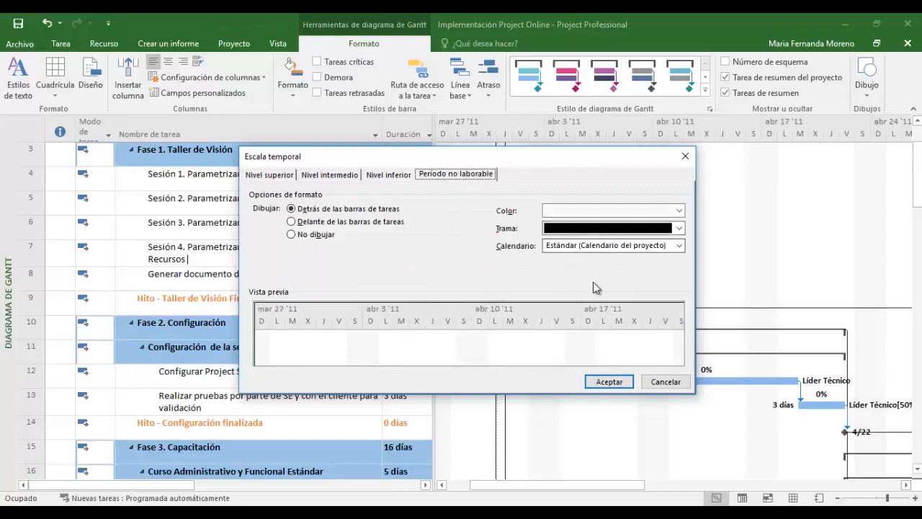
pyautogui.click(680, 229)
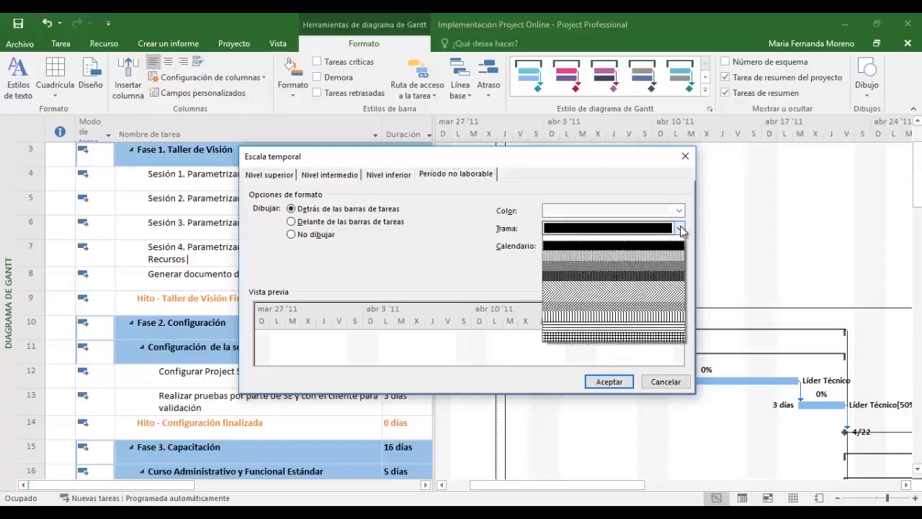
pyautogui.click(597, 297)
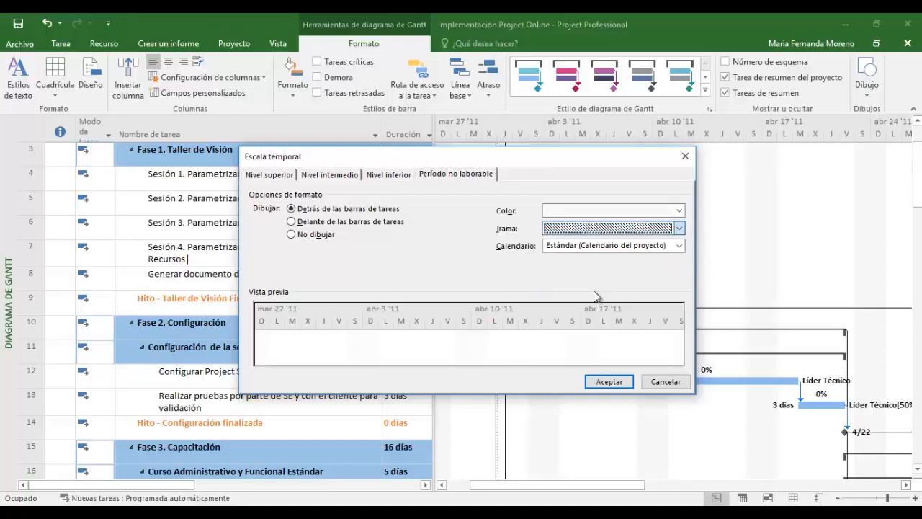
pyautogui.click(679, 212)
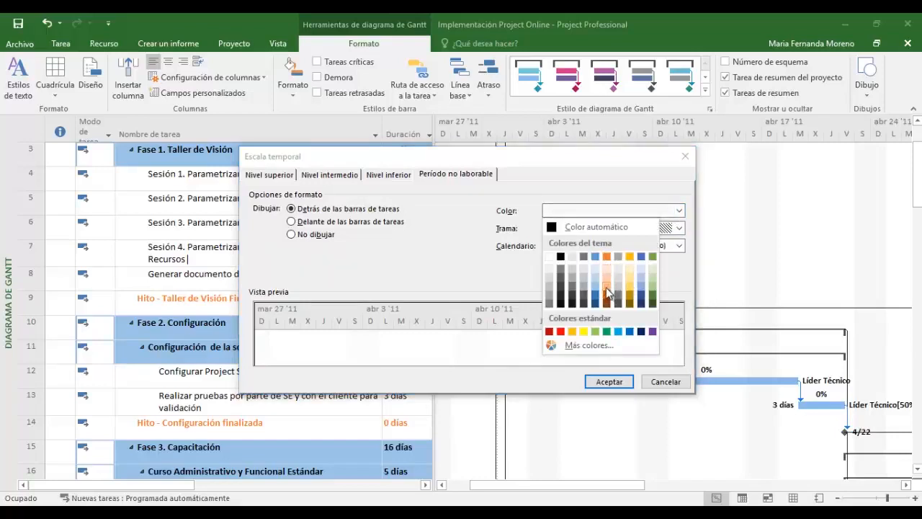
pyautogui.click(606, 289)
pyautogui.click(608, 381)
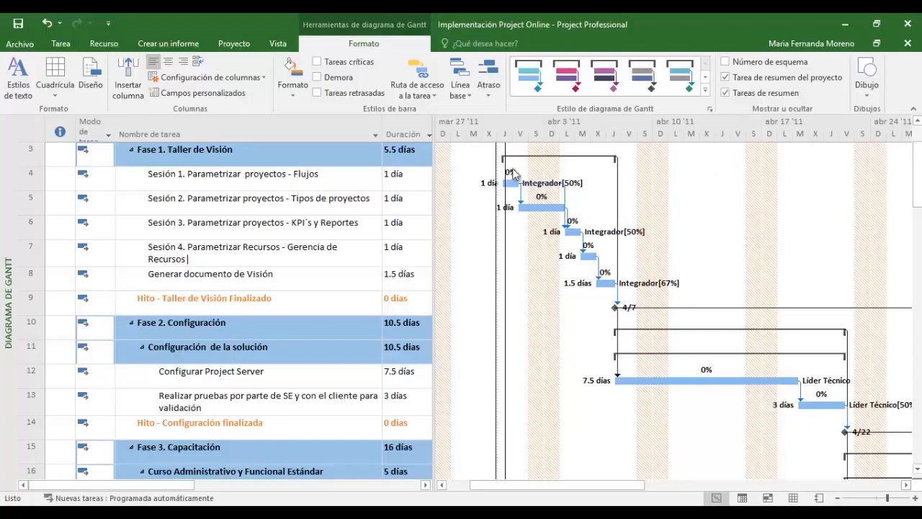
pyautogui.click(468, 96)
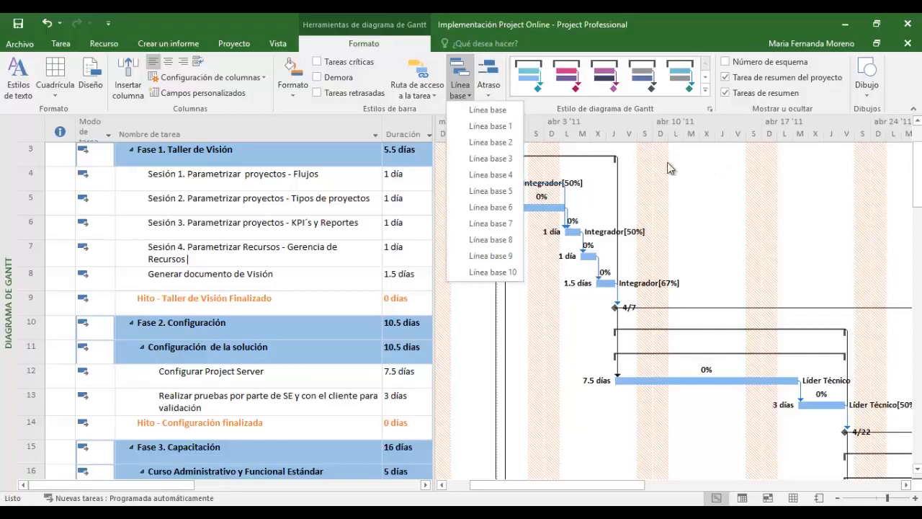
pyautogui.click(718, 213)
pyautogui.click(488, 93)
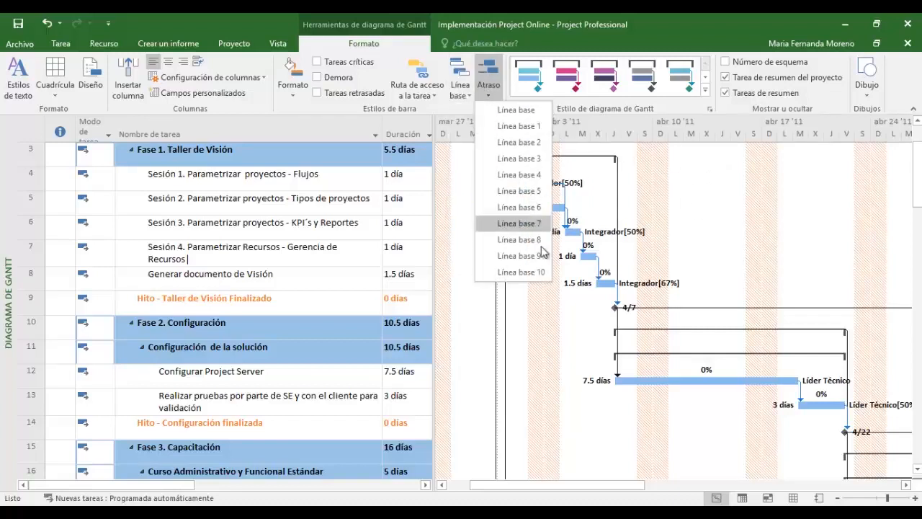
pyautogui.click(714, 209)
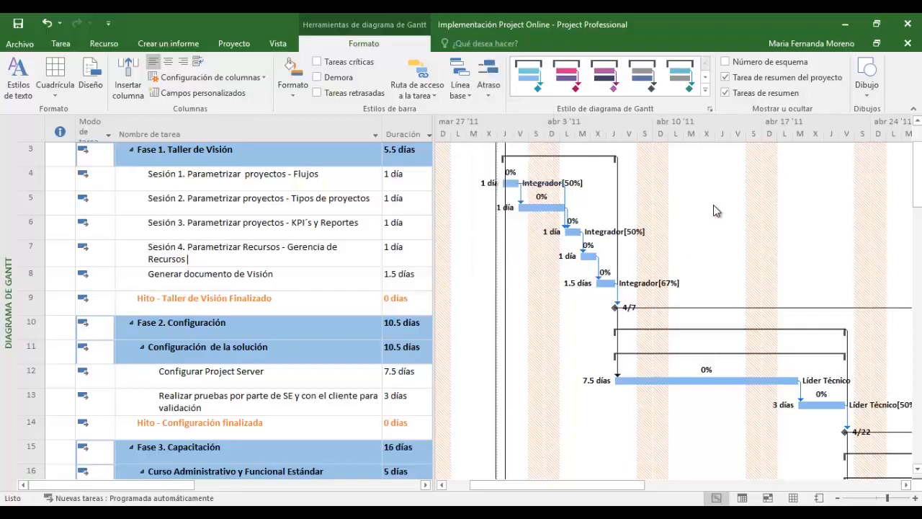
# Step: Return to the start of the schedule and widen the task table to show the Trabajo and Comienzo columns
pyautogui.scroll(1, 713, 209)
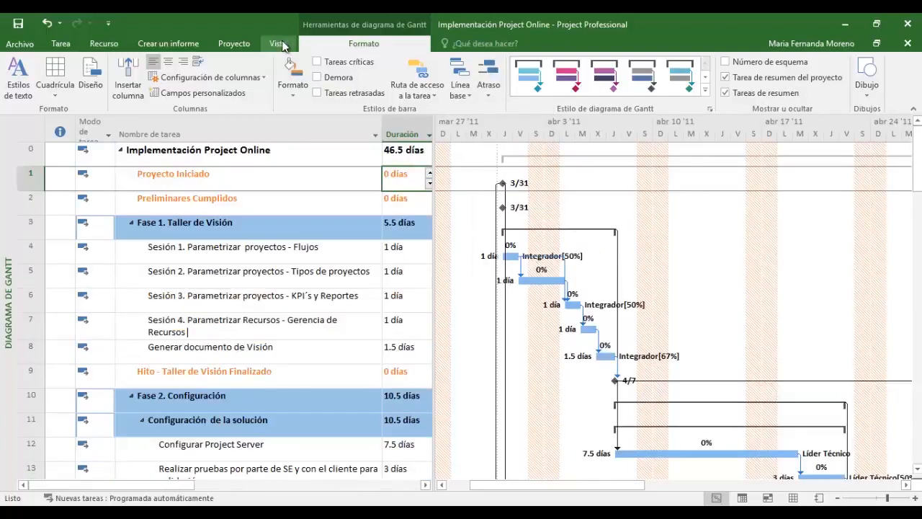
pyautogui.click(280, 44)
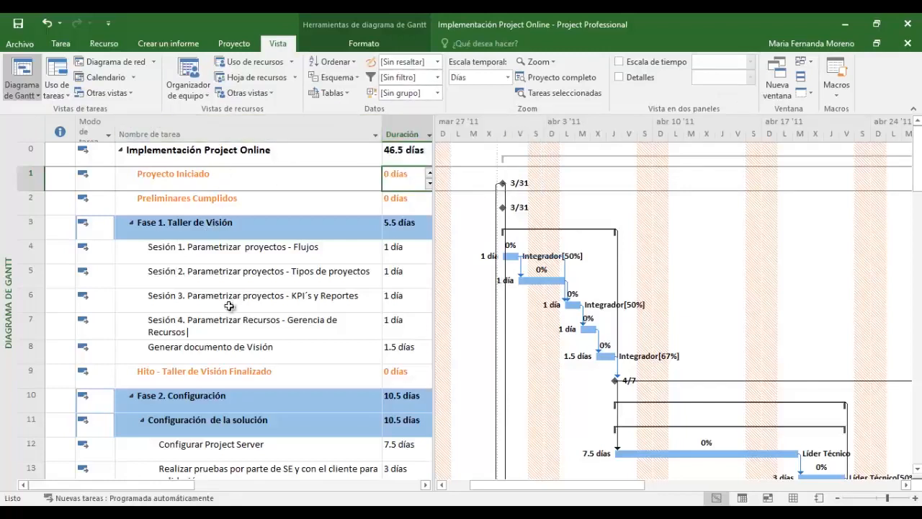
pyautogui.moveTo(433, 221); pyautogui.dragTo(569, 221)
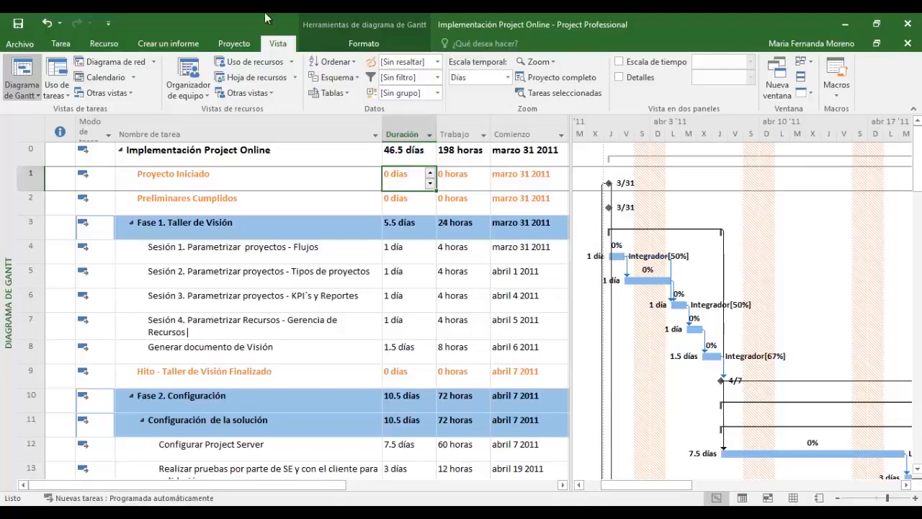
# Step: Collapse the subtasks of Fase 1, Fase 2, Fase 3 and Fase 4 one by one in the task table
pyautogui.click(132, 224)
pyautogui.click(131, 271)
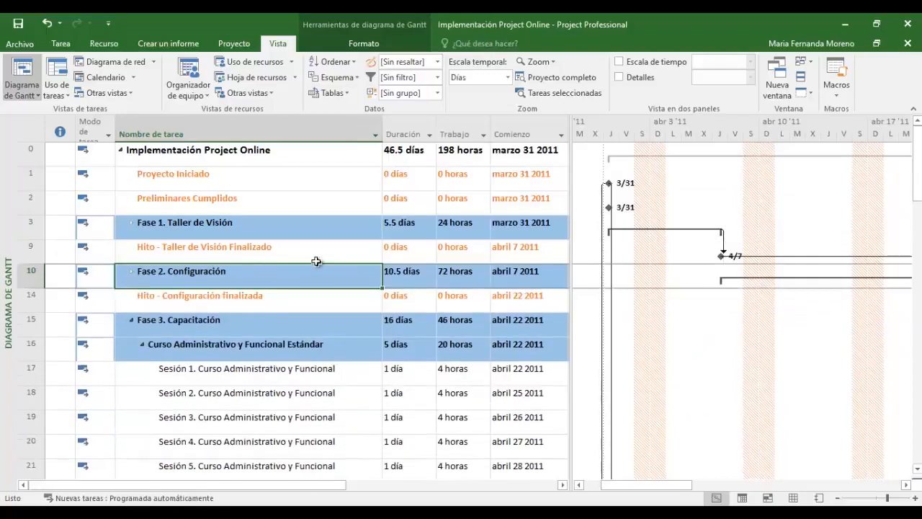
pyautogui.scroll(-12, 310, 261)
pyautogui.scroll(-3, 227, 354)
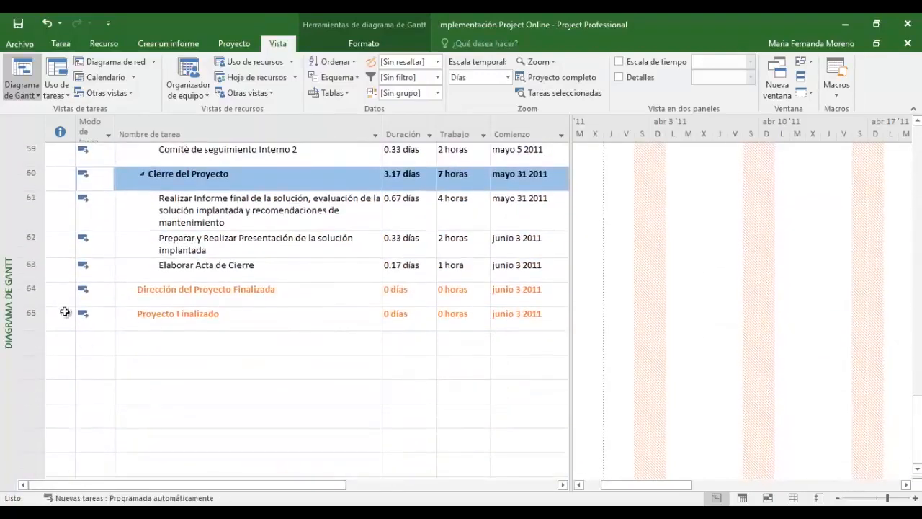
pyautogui.scroll(15, 258, 319)
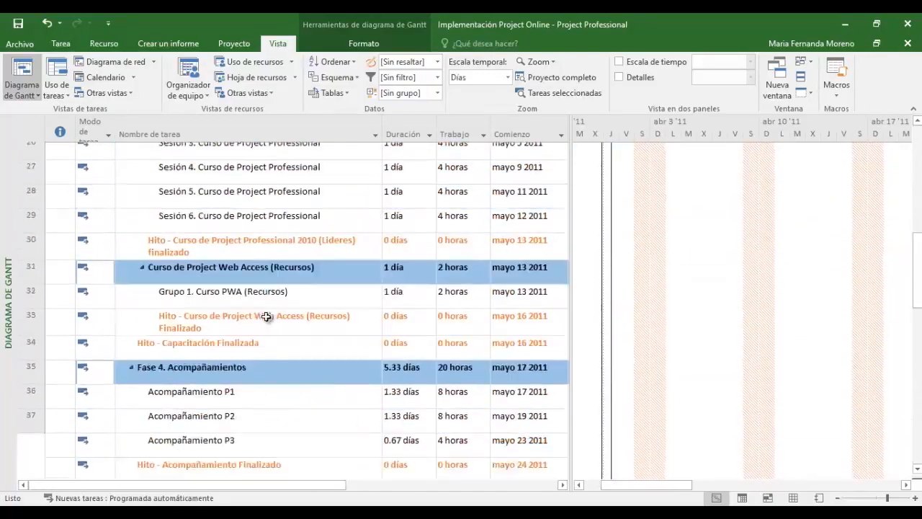
pyautogui.scroll(2, 266, 317)
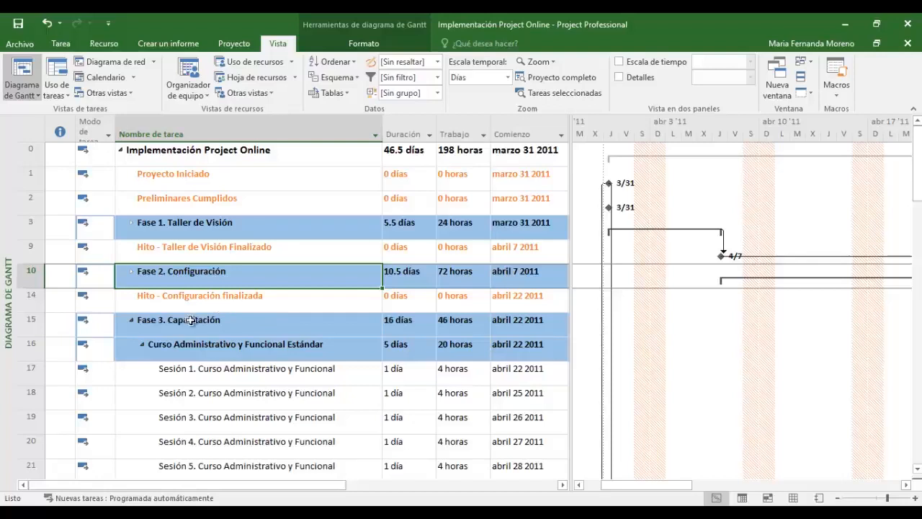
pyautogui.click(131, 320)
pyautogui.click(133, 379)
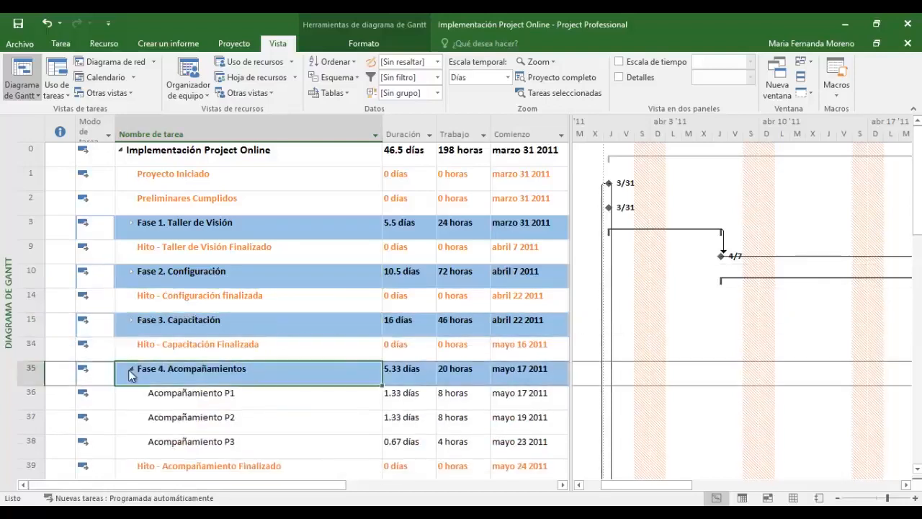
pyautogui.click(131, 369)
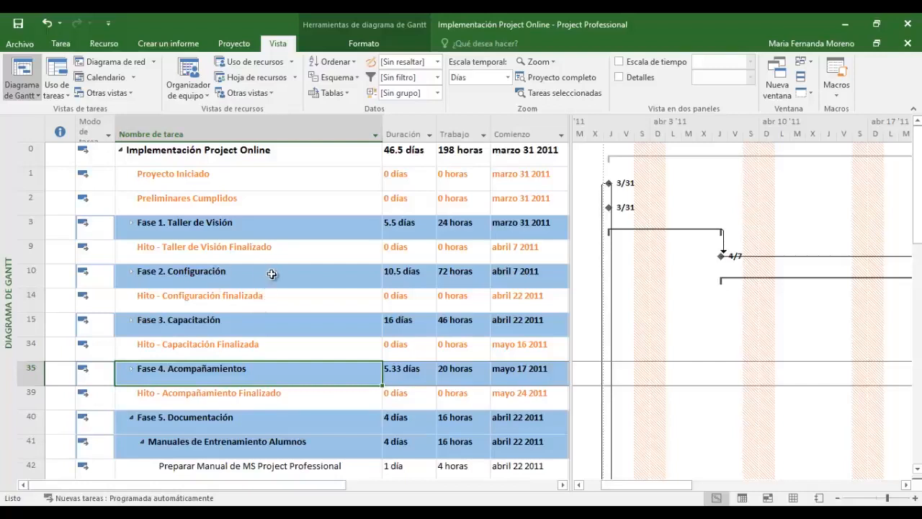
# Step: Expand Fase 1, Fase 2 and Fase 3 again to show their subtasks
pyautogui.click(133, 225)
pyautogui.click(132, 223)
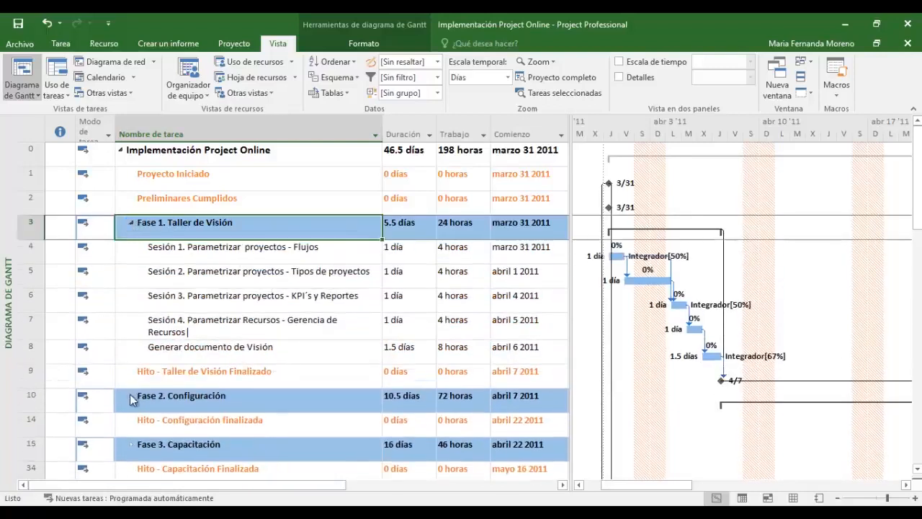
pyautogui.click(132, 398)
pyautogui.scroll(-2, 133, 399)
pyautogui.click(133, 381)
pyautogui.click(132, 374)
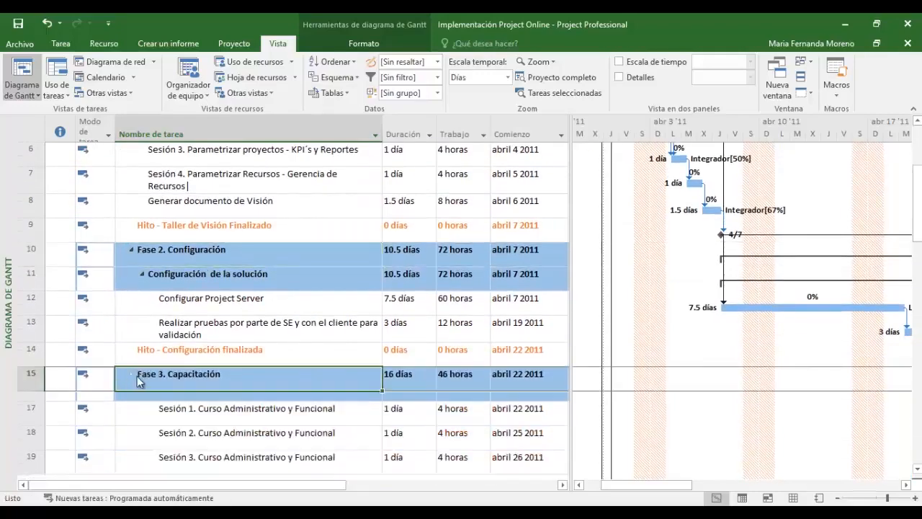
# Step: Examine the outline levels of the expanded phases, including Configuración de la solución and its subtask Configurar Project Server
pyautogui.scroll(-2, 144, 428)
pyautogui.scroll(-4, 321, 333)
pyautogui.scroll(-1, 321, 333)
pyautogui.scroll(5, 324, 339)
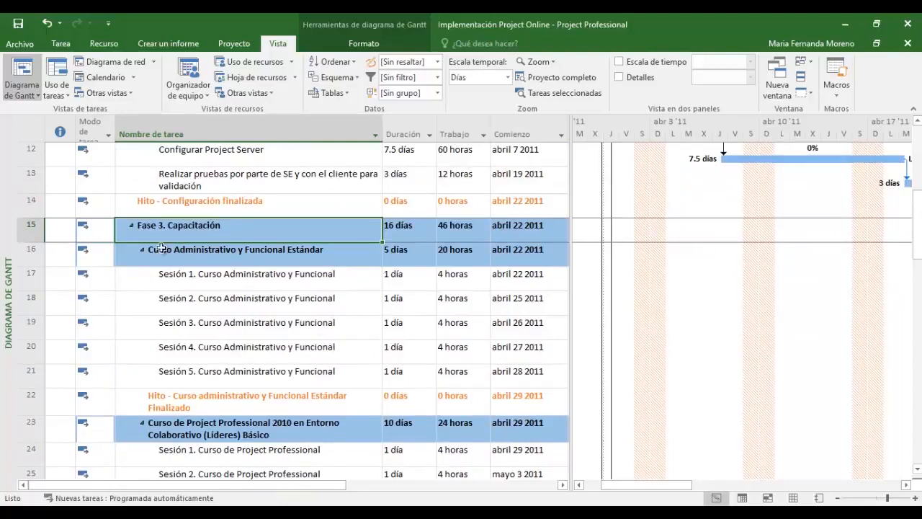
pyautogui.scroll(4, 162, 249)
pyautogui.scroll(-2, 236, 326)
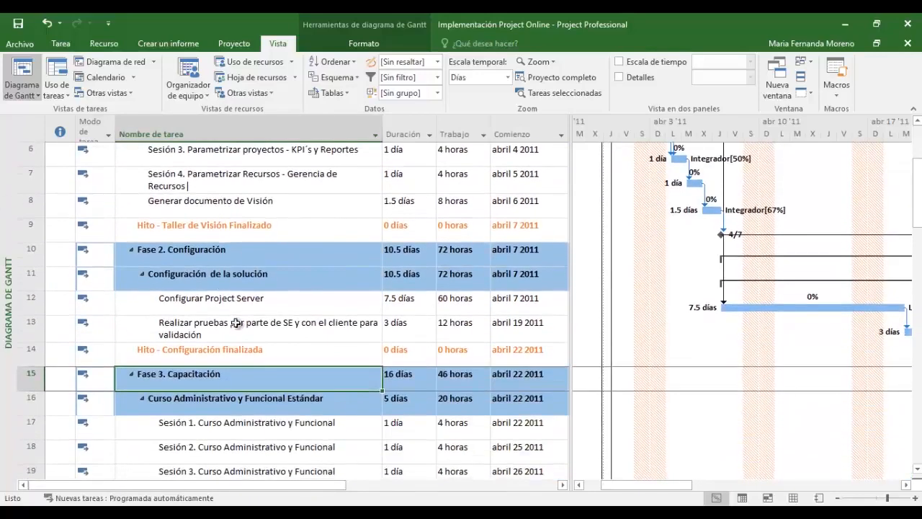
pyautogui.click(272, 284)
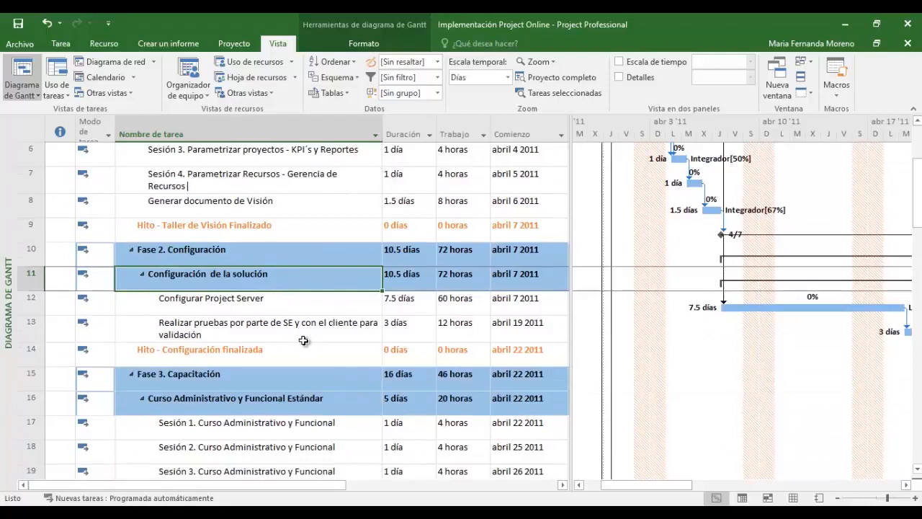
pyautogui.click(272, 301)
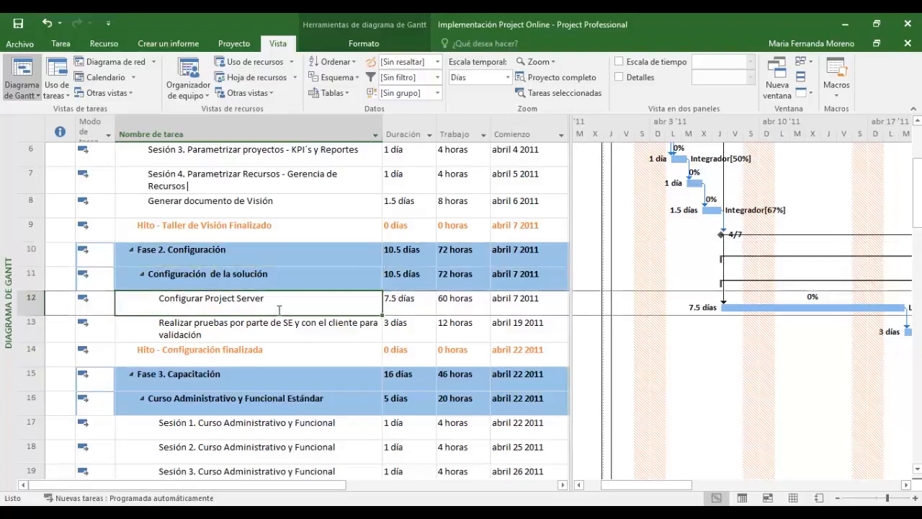
# Step: Limit the outline to Nivel 1 and check the phases from the start of the schedule
pyautogui.click(345, 79)
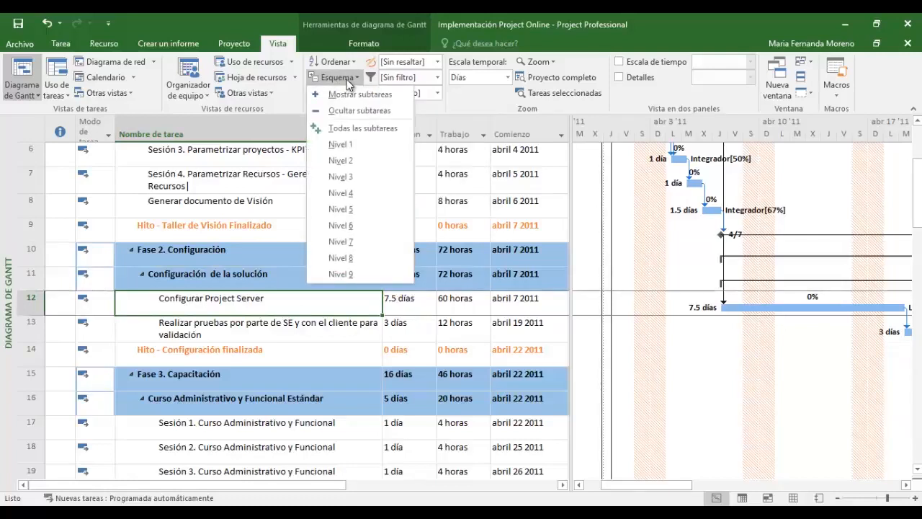
pyautogui.click(345, 144)
pyautogui.scroll(2, 279, 247)
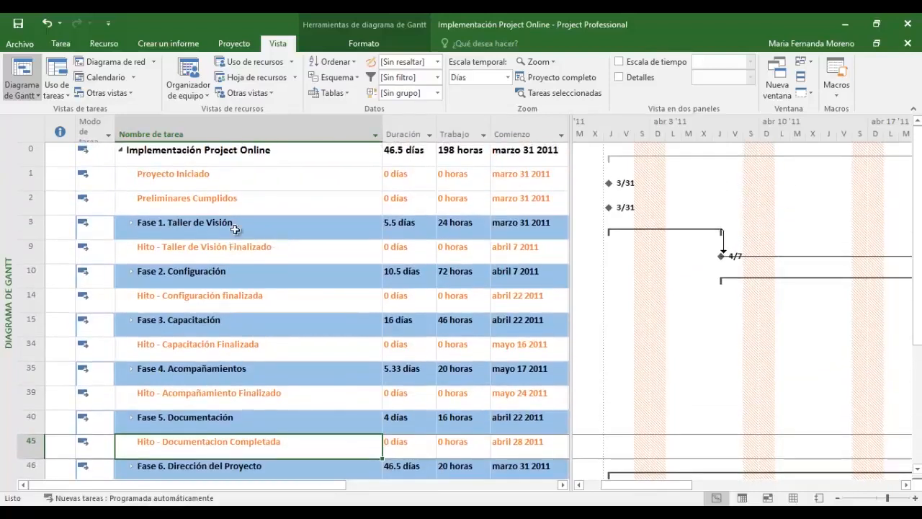
# Step: Show the outline down to Nivel 2 and review the subtasks listed under each phase
pyautogui.click(333, 93)
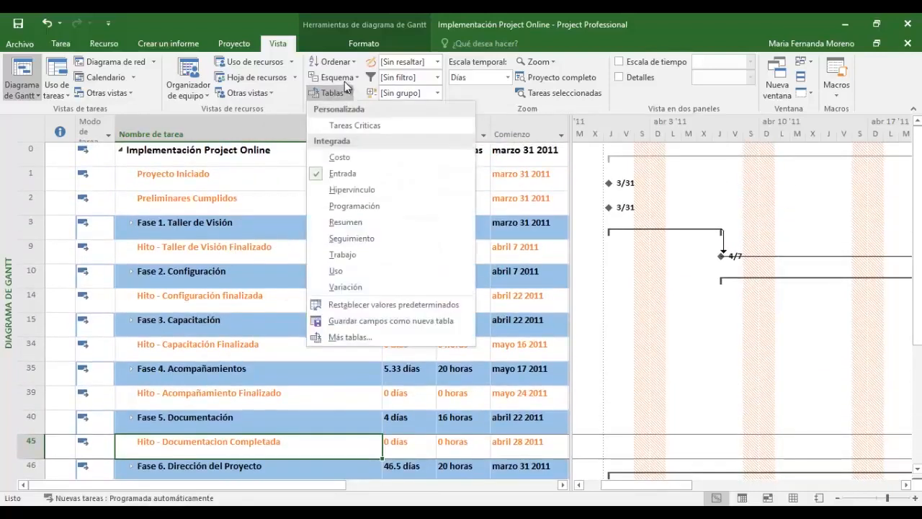
pyautogui.click(344, 80)
pyautogui.click(345, 160)
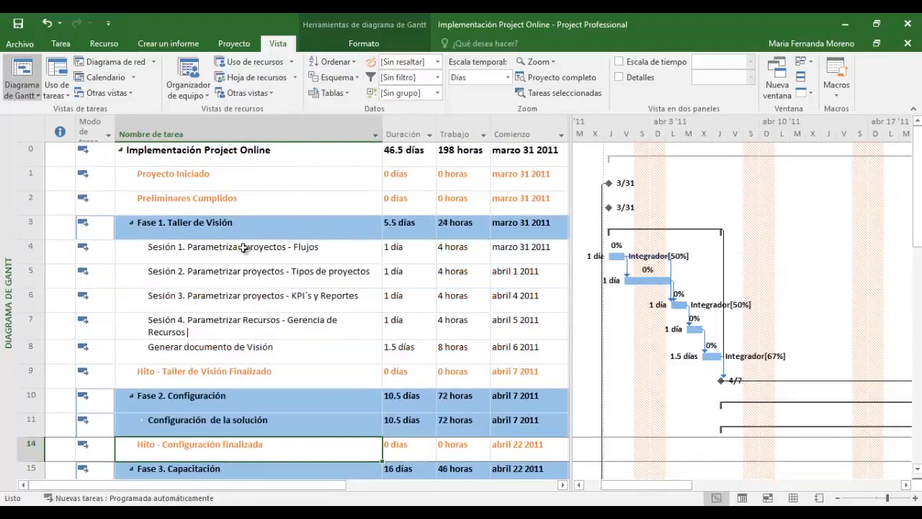
pyautogui.scroll(-1, 241, 248)
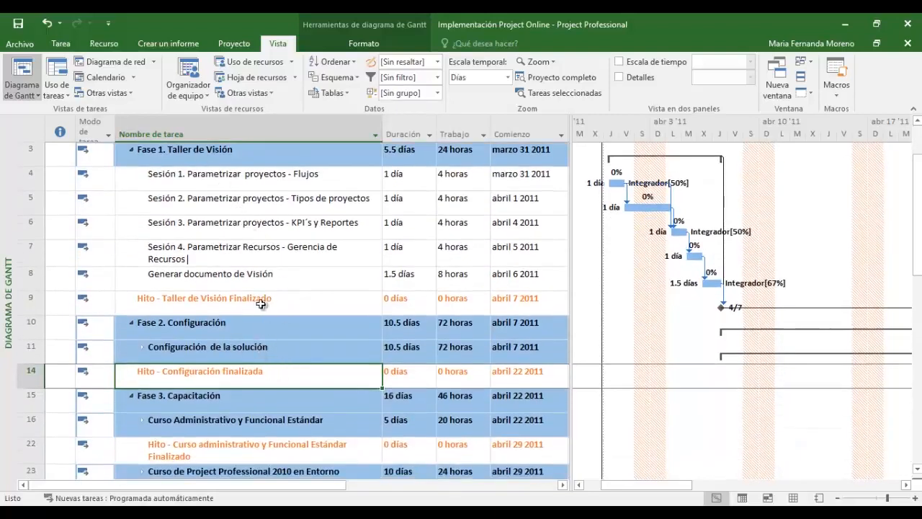
pyautogui.click(294, 251)
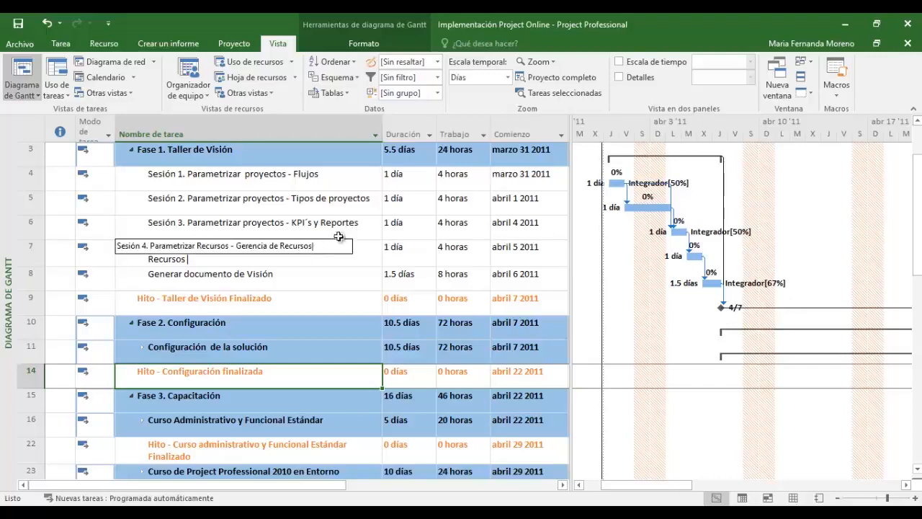
pyautogui.scroll(1, 297, 249)
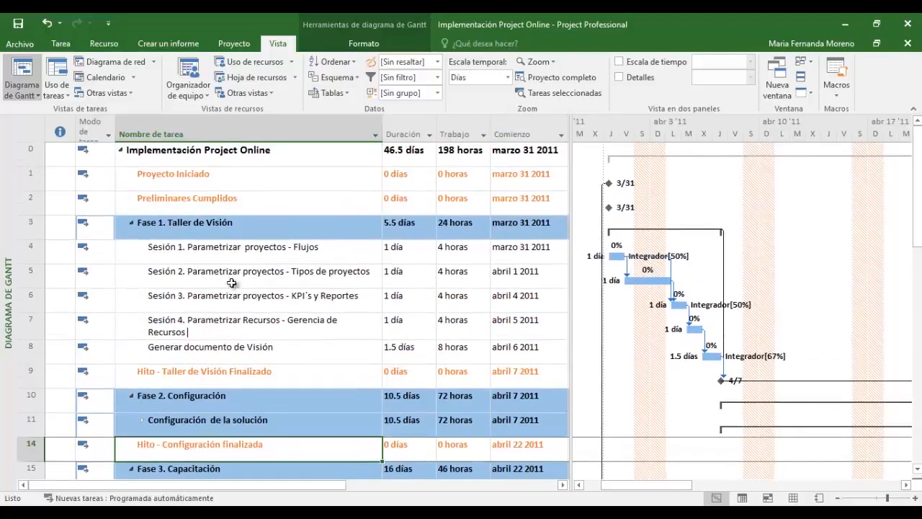
# Step: Hide the subtasks of Fase 1. Taller de Visión and limit the whole schedule's outline to Nivel 1
pyautogui.click(252, 229)
pyautogui.click(349, 83)
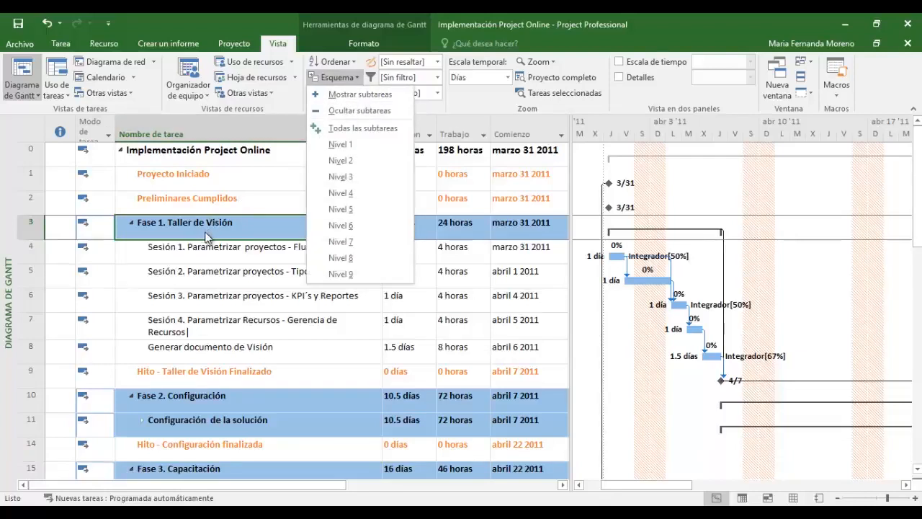
pyautogui.click(353, 111)
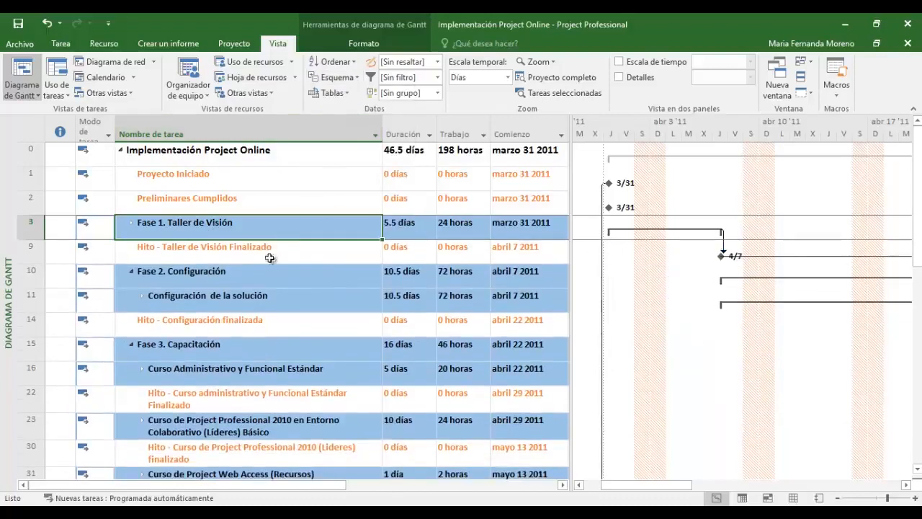
pyautogui.click(351, 78)
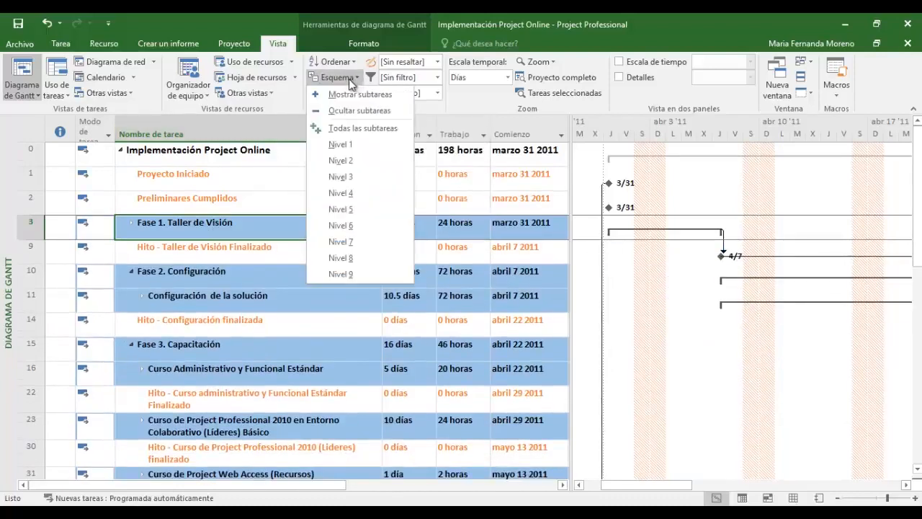
pyautogui.click(346, 144)
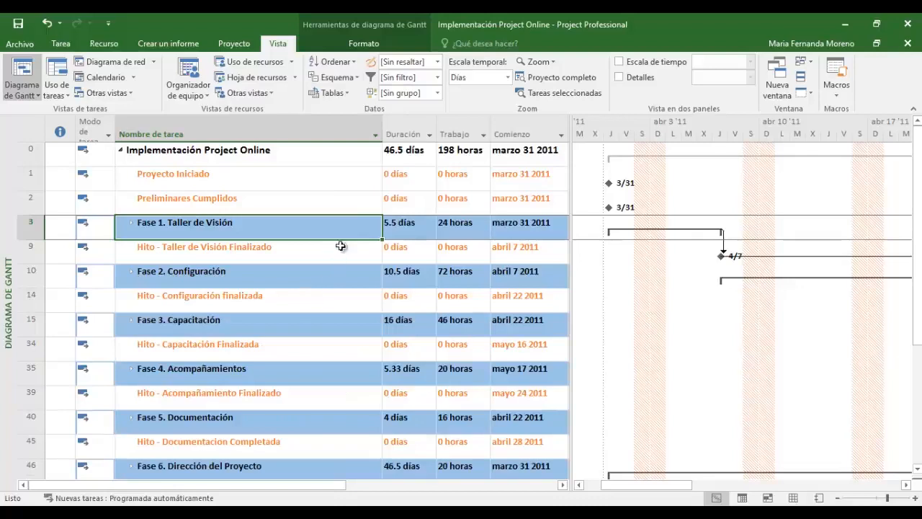
# Step: Narrow the task table to the Duración column and zoom the timescale out to [7] Días to fit all phases in the chart
pyautogui.moveTo(570, 271); pyautogui.dragTo(432, 276)
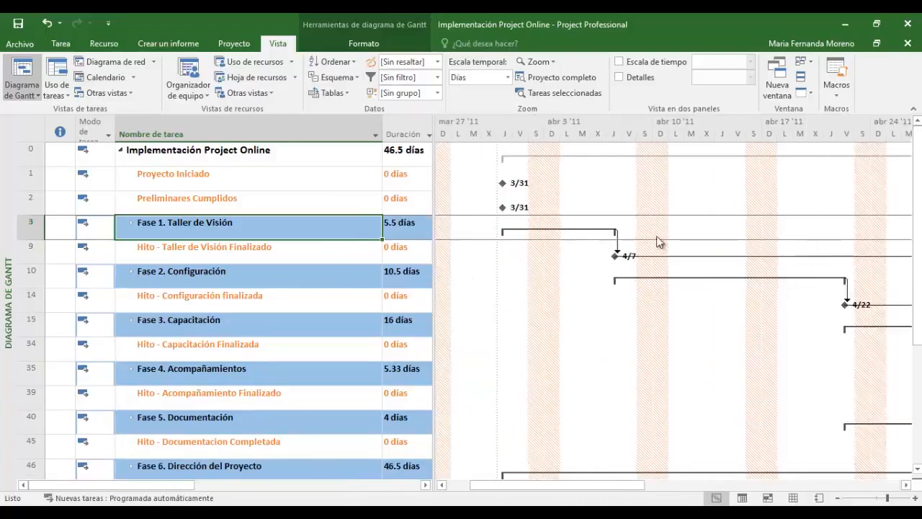
pyautogui.click(838, 498)
pyautogui.click(838, 499)
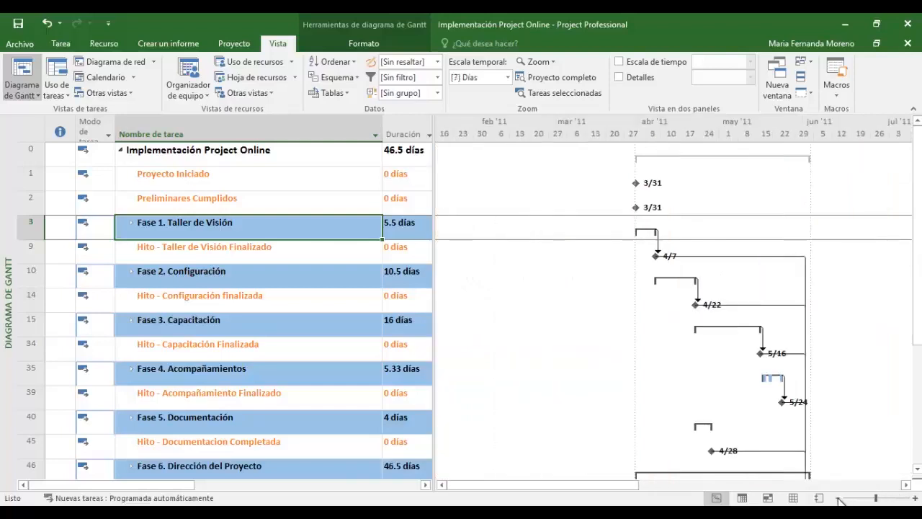
pyautogui.moveTo(918, 322); pyautogui.dragTo(918, 357)
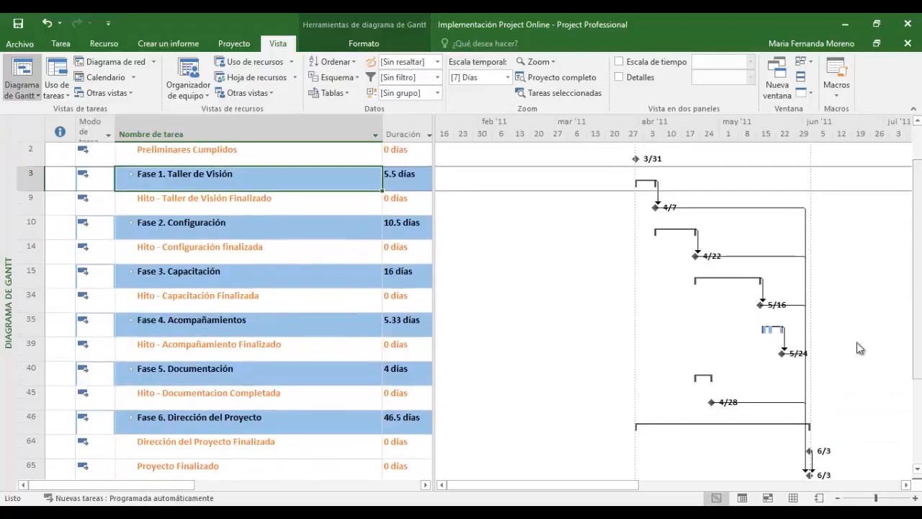
# Step: Inspect the phase bars with the timescale zoomed in to [3] Días and return it to [7] Días
pyautogui.click(914, 498)
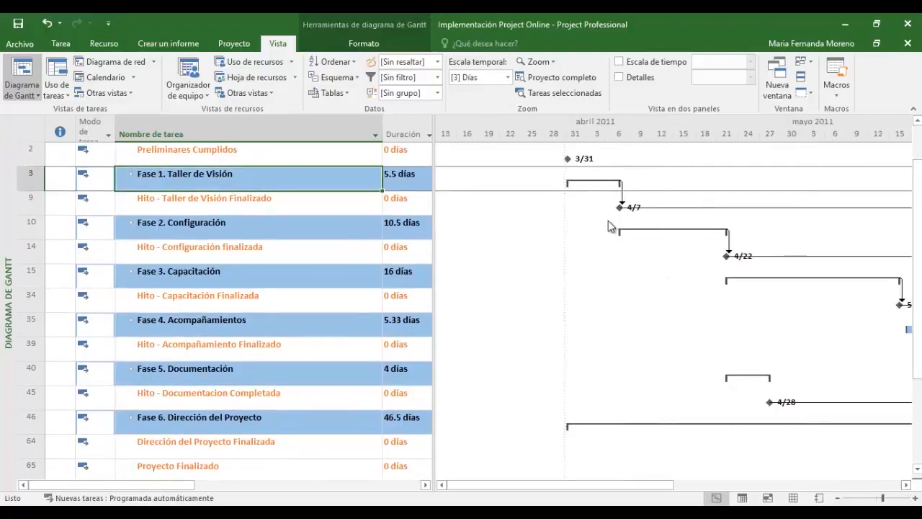
pyautogui.moveTo(630, 493); pyautogui.dragTo(698, 497)
pyautogui.click(837, 497)
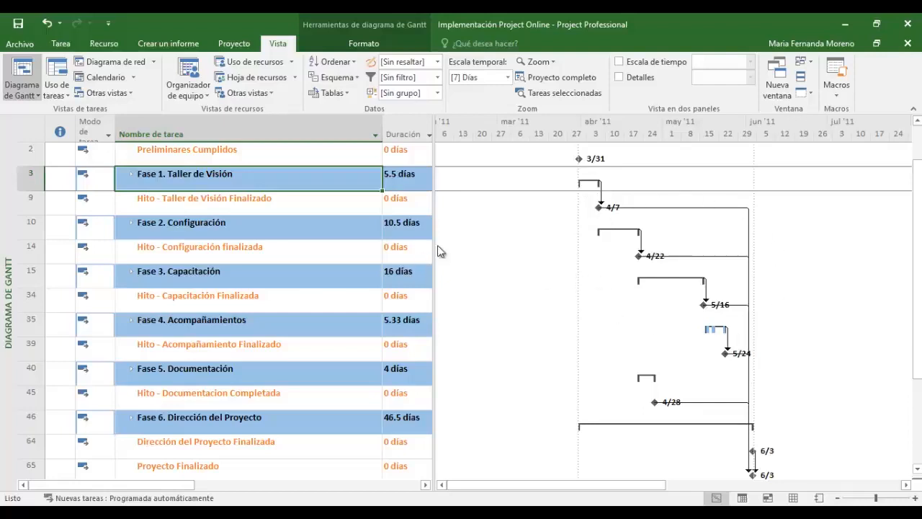
# Step: Widen the task table, hide the Trabajo column and narrow Nombre de tarea so the Comienzo and Fin dates fit
pyautogui.moveTo(435, 191); pyautogui.dragTo(554, 218)
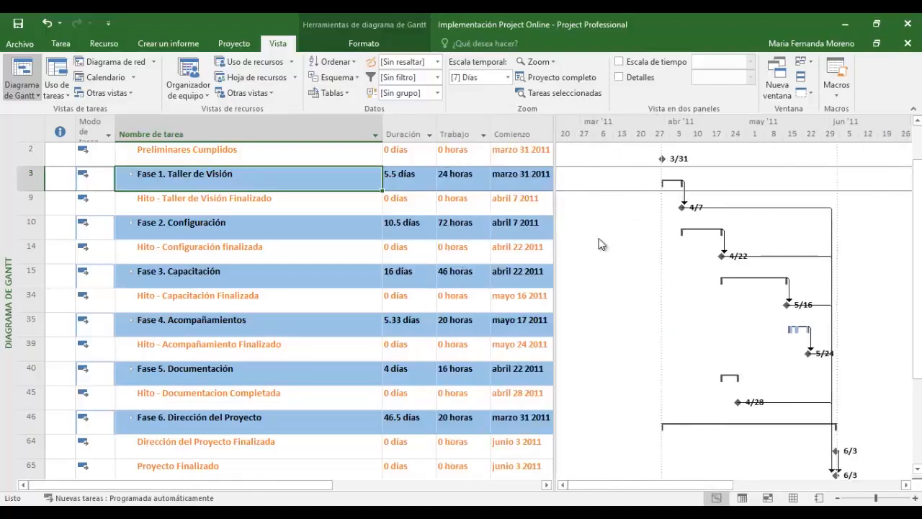
pyautogui.rightClick(462, 130)
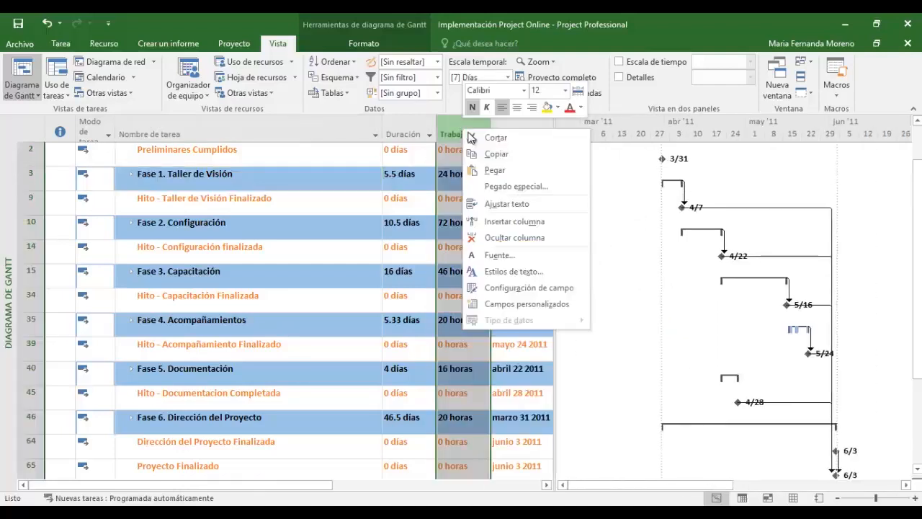
pyautogui.click(503, 243)
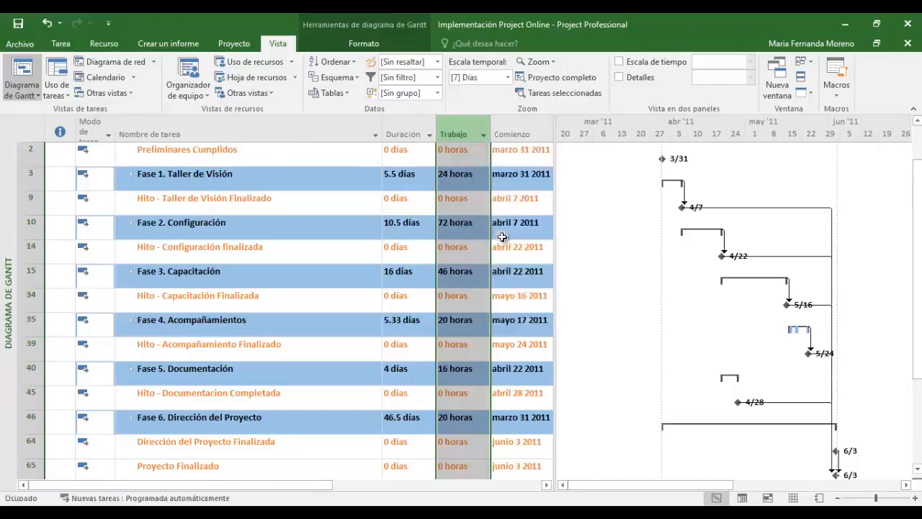
pyautogui.moveTo(382, 133); pyautogui.dragTo(312, 136)
pyautogui.click(438, 274)
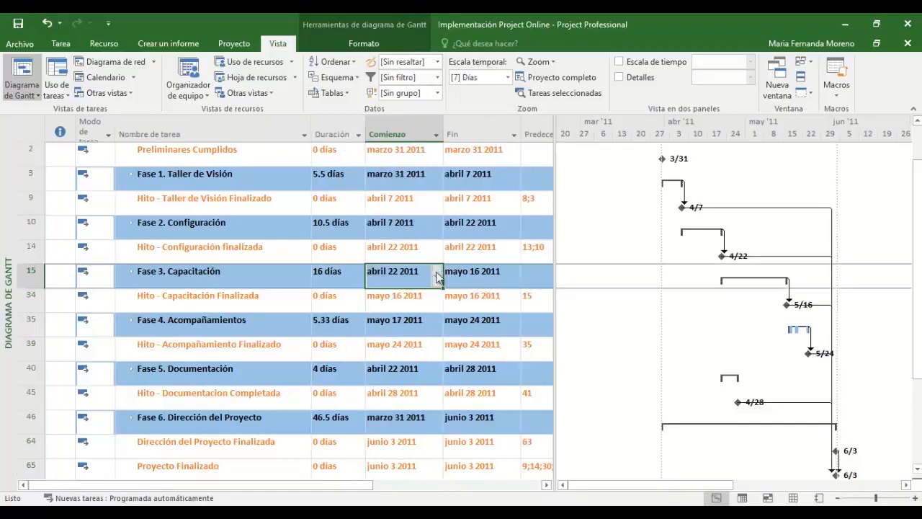
pyautogui.click(416, 201)
pyautogui.click(484, 185)
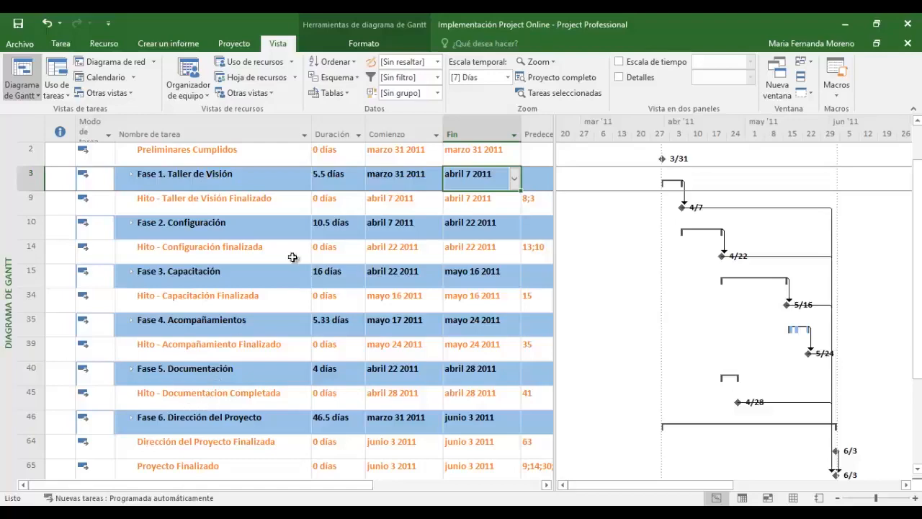
pyautogui.scroll(1, 440, 308)
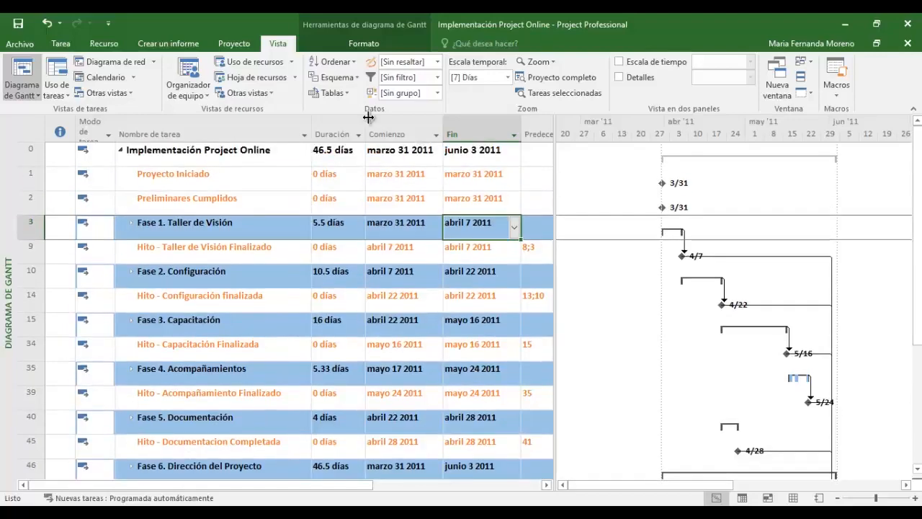
pyautogui.scroll(-1, 440, 296)
pyautogui.scroll(1, 365, 262)
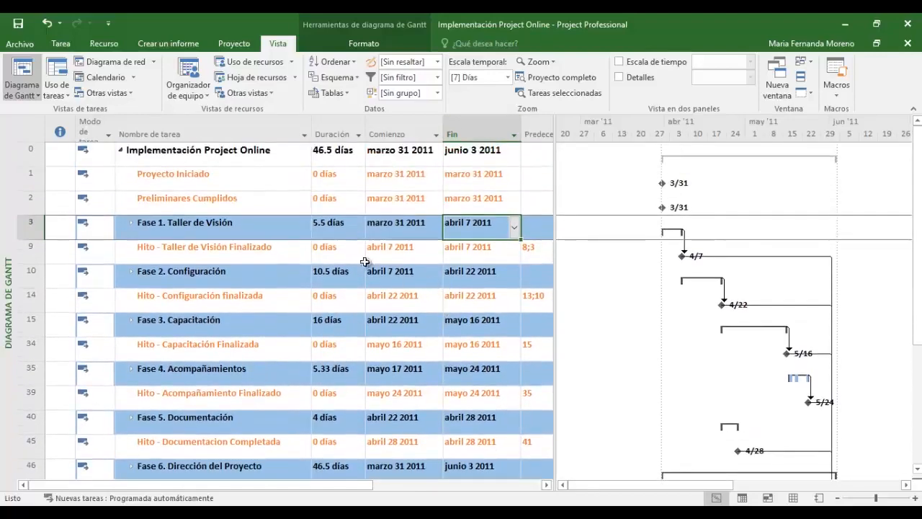
# Step: Hide the summary tasks and the project summary task from the Gantt table
pyautogui.click(375, 44)
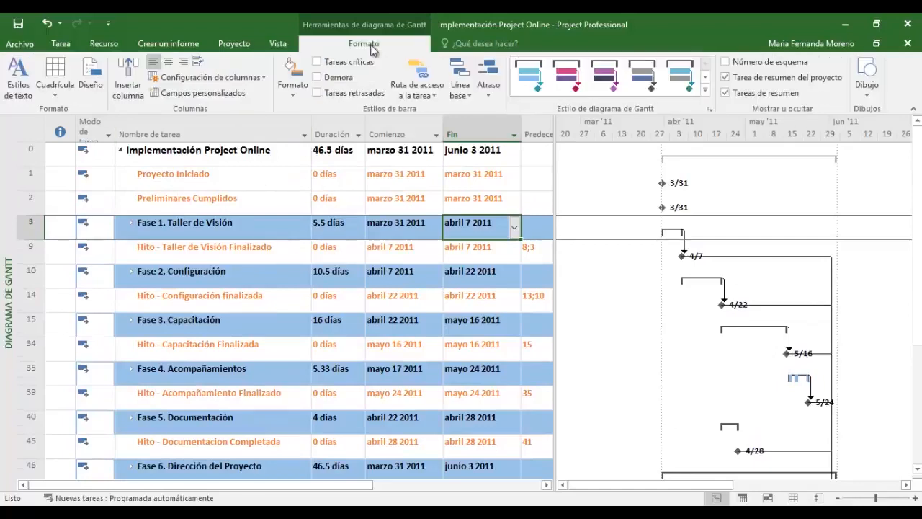
pyautogui.click(726, 93)
pyautogui.click(724, 77)
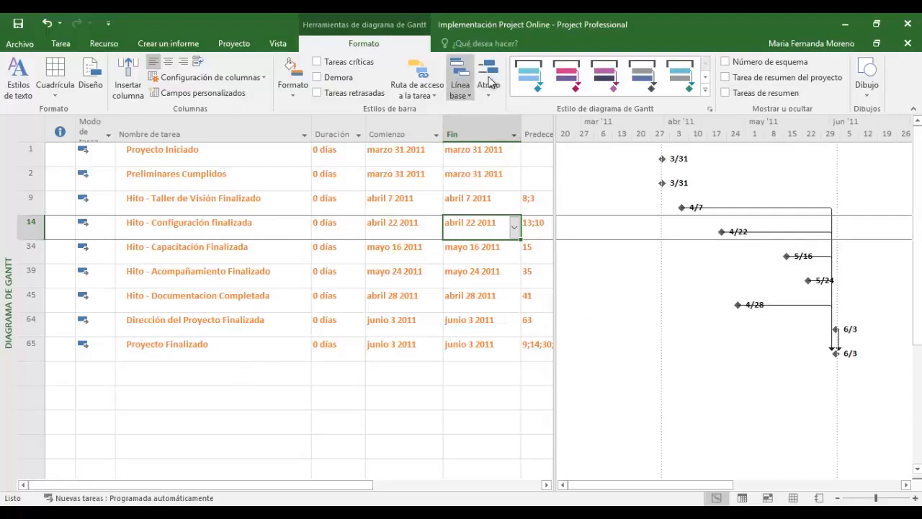
# Step: Show the Escala de tiempo pane above the Gantt chart and enlarge its height
pyautogui.click(278, 44)
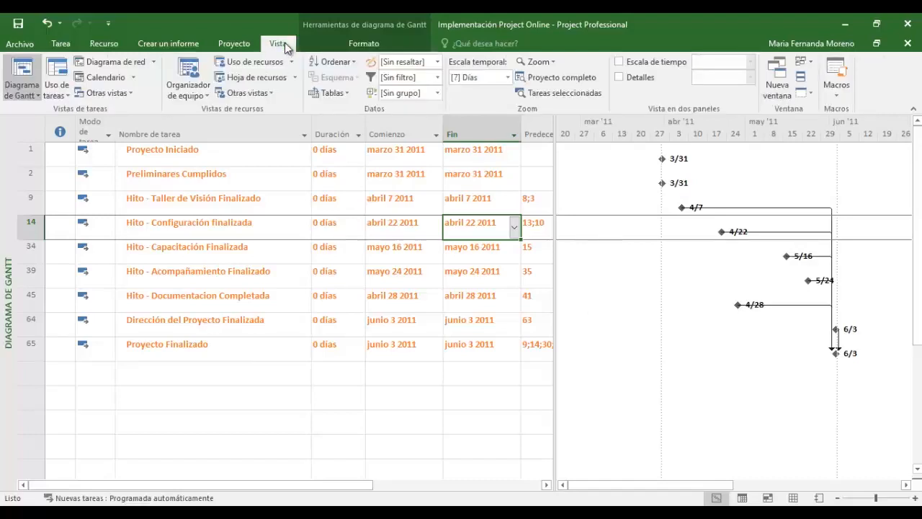
pyautogui.click(620, 62)
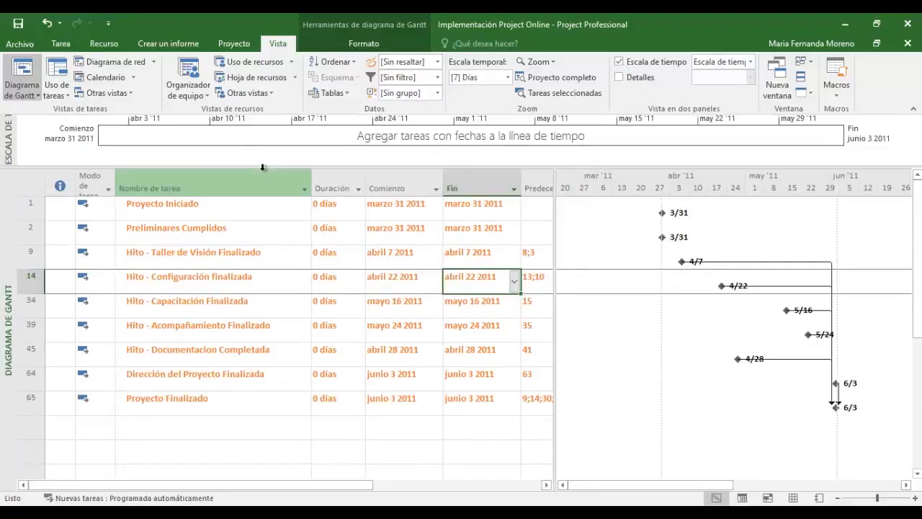
pyautogui.moveTo(264, 165); pyautogui.dragTo(264, 219)
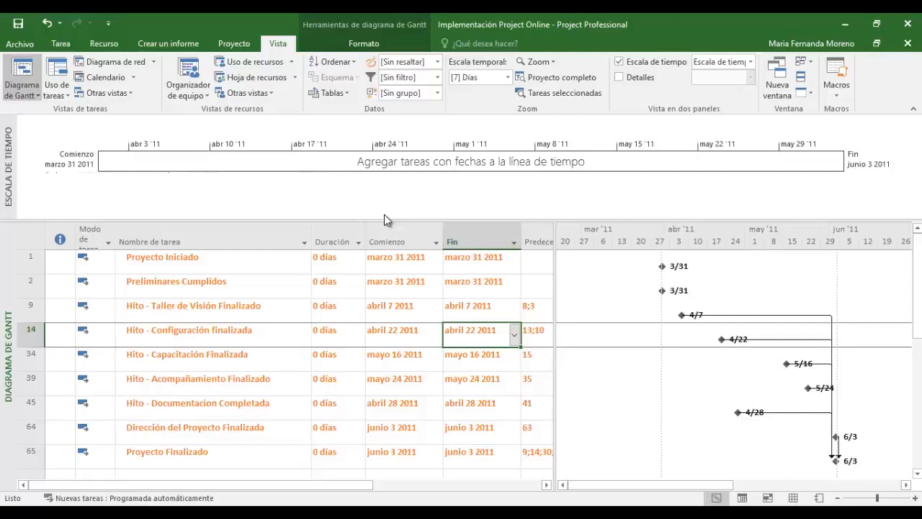
# Step: Add all milestones from Proyecto Iniciado to Proyecto Finalizado to the timeline and give its pane slightly more height
pyautogui.click(266, 465)
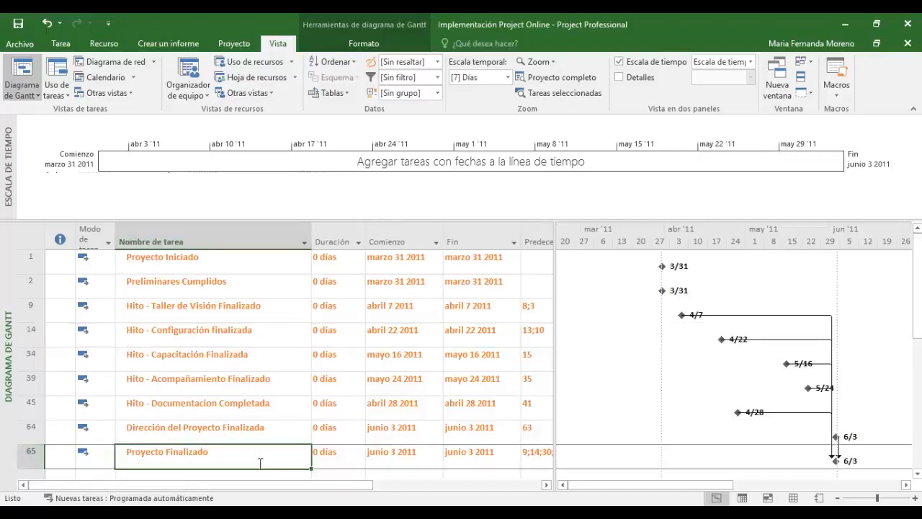
pyautogui.moveTo(215, 265); pyautogui.dragTo(220, 446)
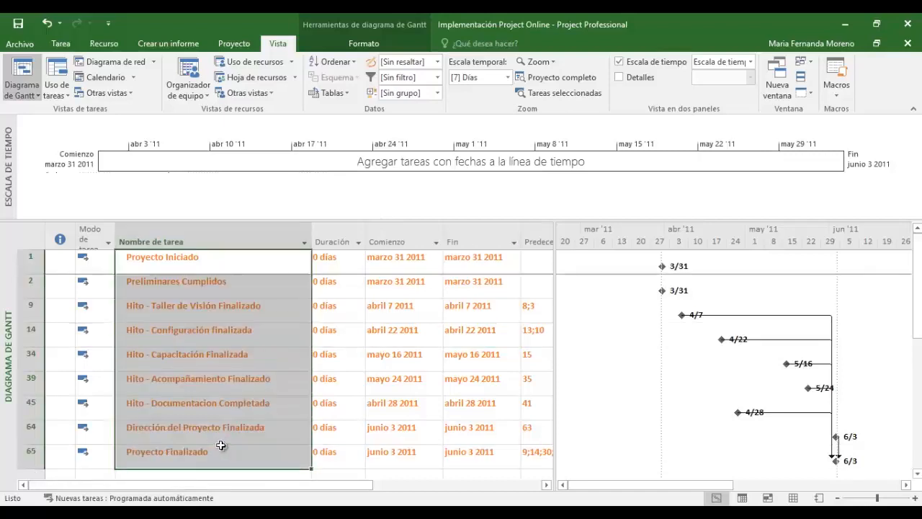
pyautogui.rightClick(250, 316)
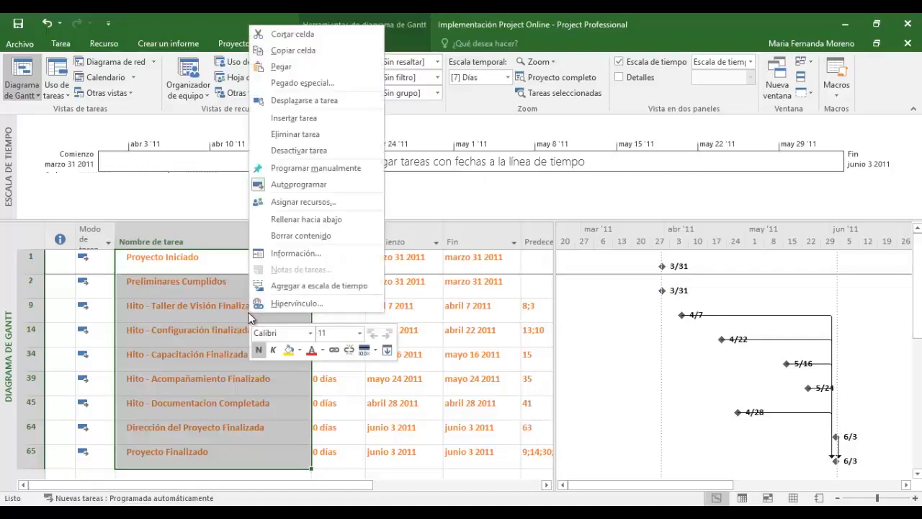
pyautogui.click(324, 287)
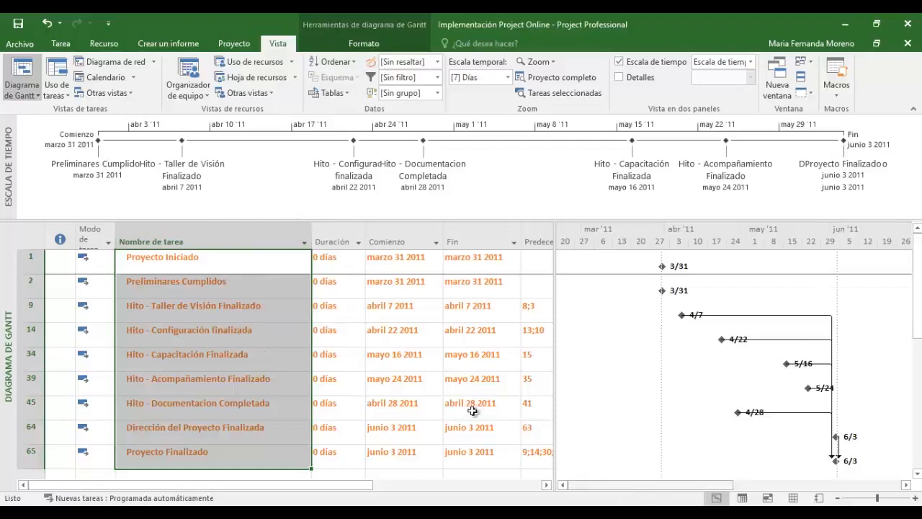
pyautogui.moveTo(433, 219); pyautogui.dragTo(433, 230)
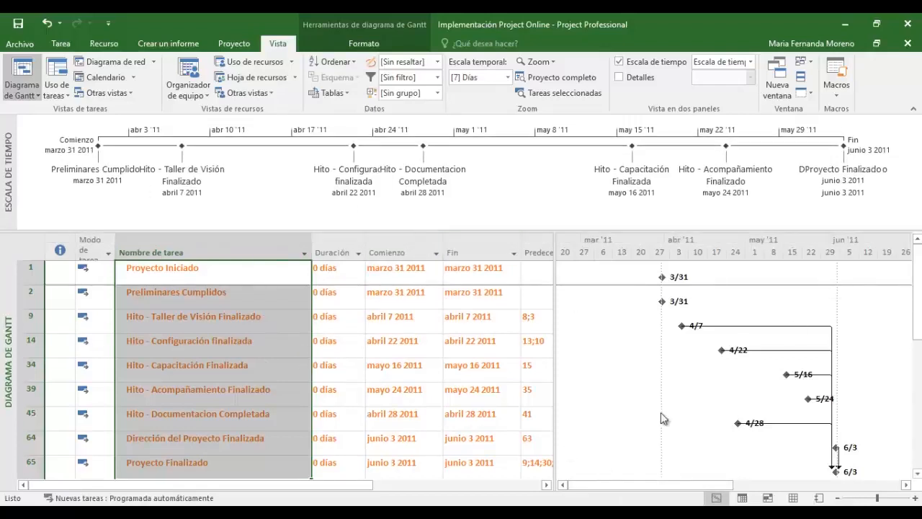
# Step: Move the Proyecto Finalizado timeline label below Dirección del Proyecto Finalizada and enlarge the timeline pane for more label space
pyautogui.click(405, 278)
pyautogui.click(469, 284)
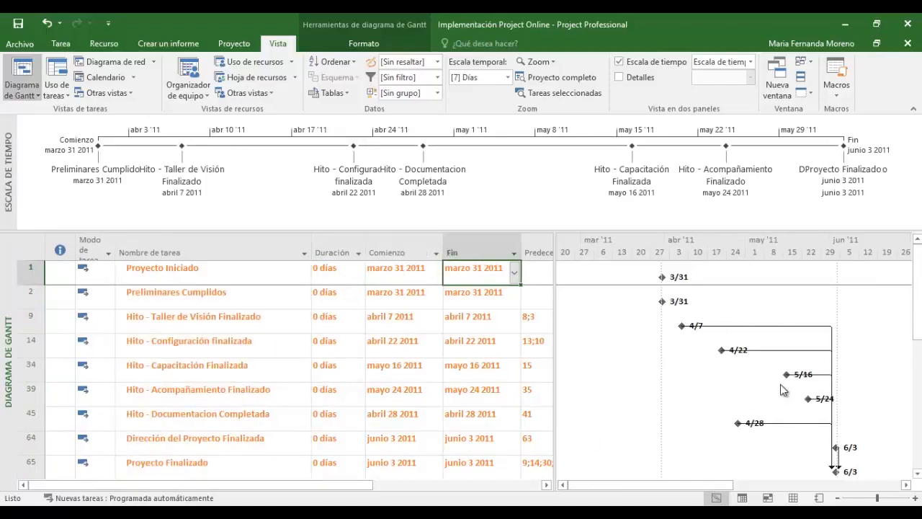
pyautogui.moveTo(839, 181); pyautogui.dragTo(875, 229)
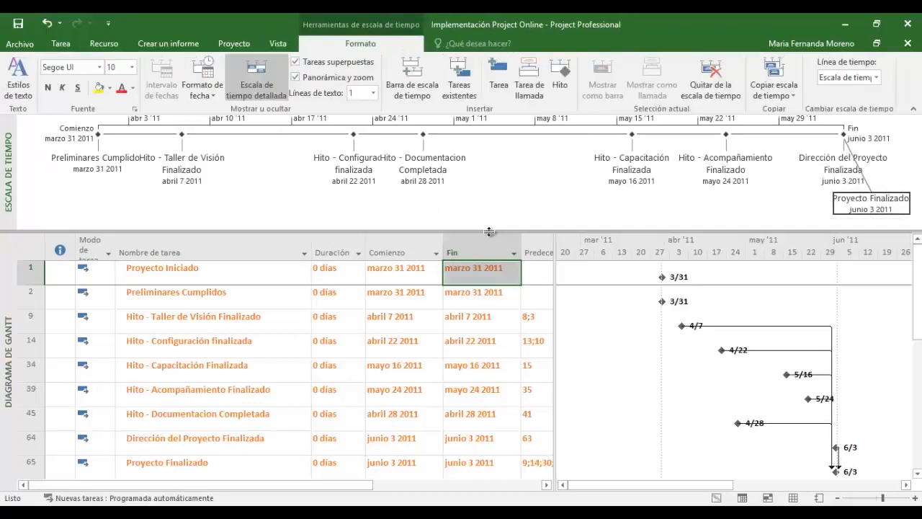
pyautogui.moveTo(489, 231); pyautogui.dragTo(491, 219)
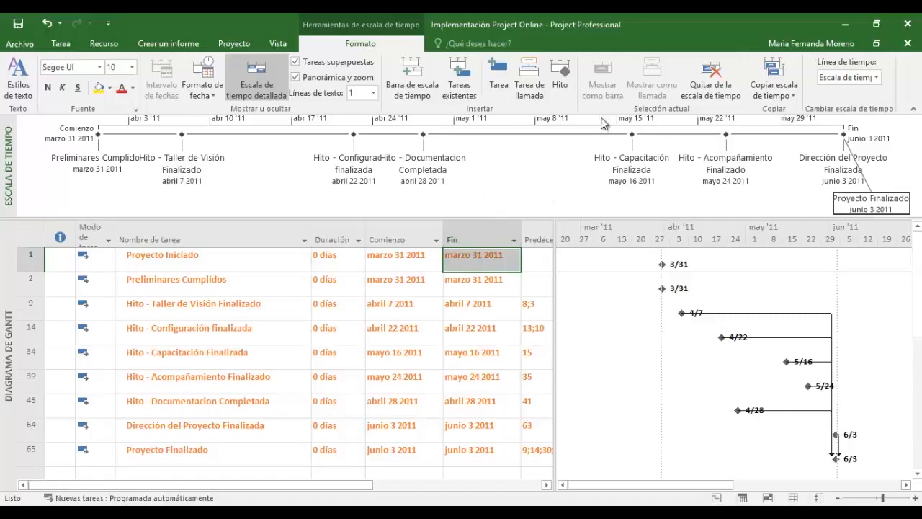
pyautogui.click(482, 192)
pyautogui.moveTo(437, 218); pyautogui.dragTo(438, 245)
# Step: Spread out the timeline labels from Proyecto Iniciado through Hito - Capacitación Finalizada at staggered heights so none overlap
pyautogui.moveTo(93, 161); pyautogui.dragTo(129, 204)
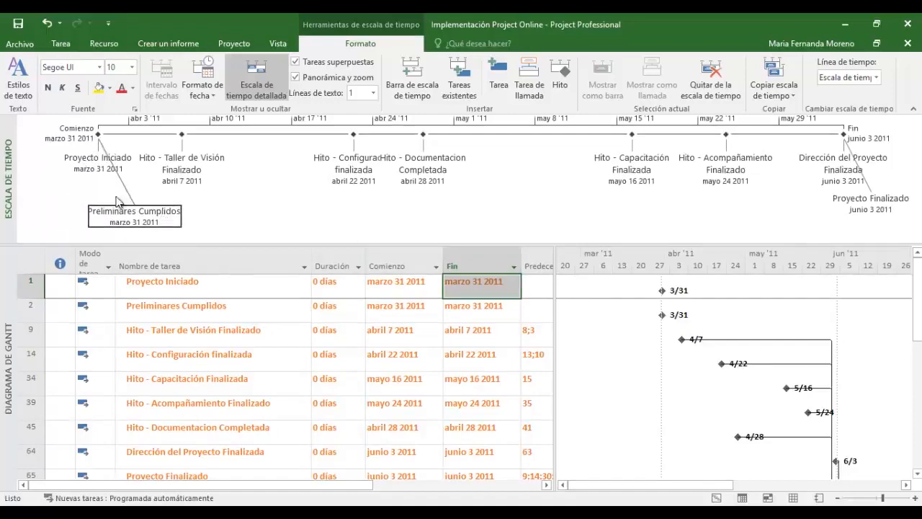
pyautogui.moveTo(85, 169); pyautogui.dragTo(71, 169)
pyautogui.moveTo(181, 175); pyautogui.dragTo(237, 200)
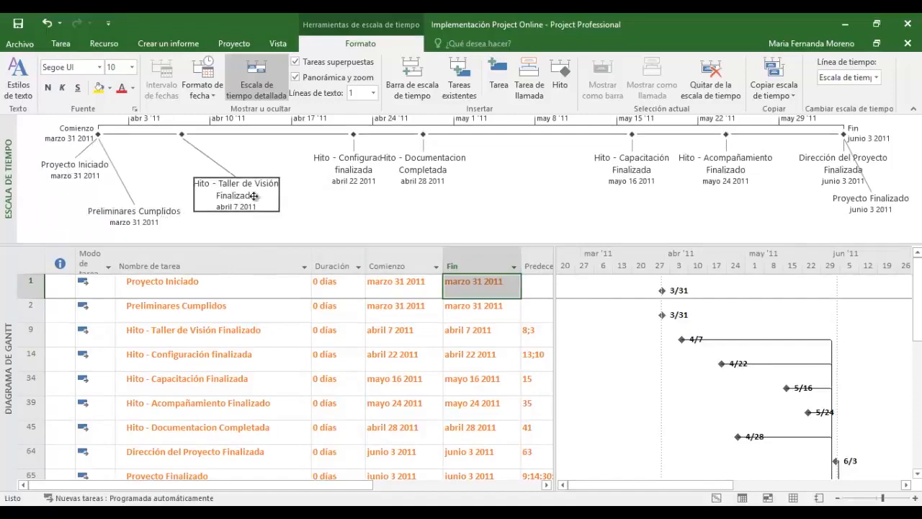
pyautogui.moveTo(367, 173); pyautogui.dragTo(344, 179)
pyautogui.moveTo(425, 173); pyautogui.dragTo(449, 212)
pyautogui.moveTo(630, 182); pyautogui.dragTo(615, 196)
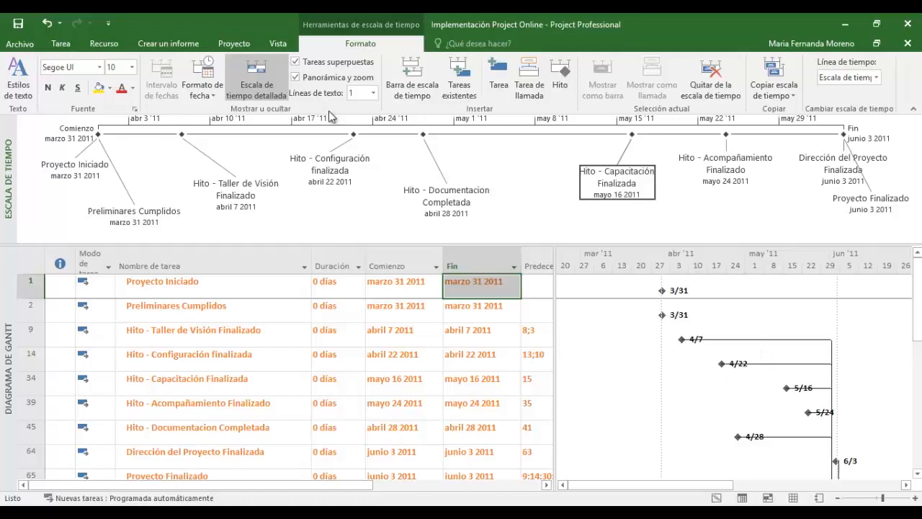
# Step: Show the summary tasks and the project summary task in the Gantt table again
pyautogui.click(278, 46)
pyautogui.click(245, 45)
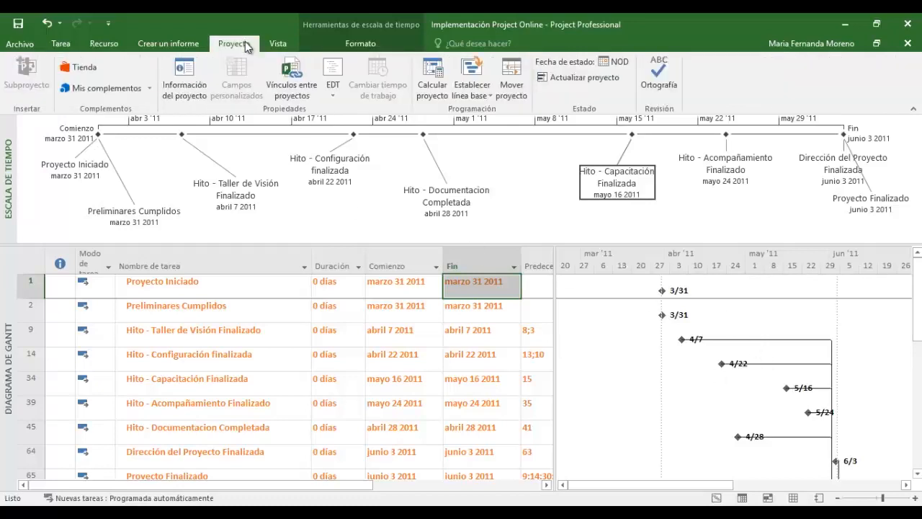
pyautogui.click(357, 45)
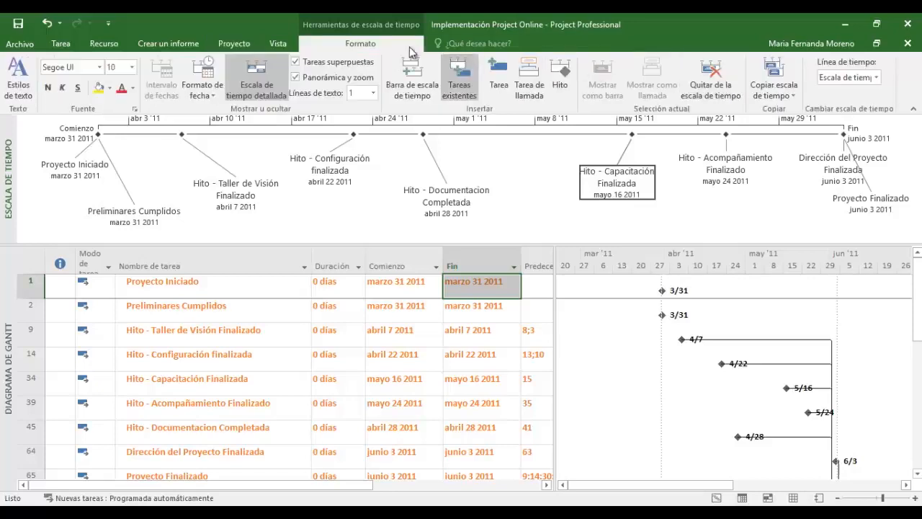
pyautogui.click(351, 303)
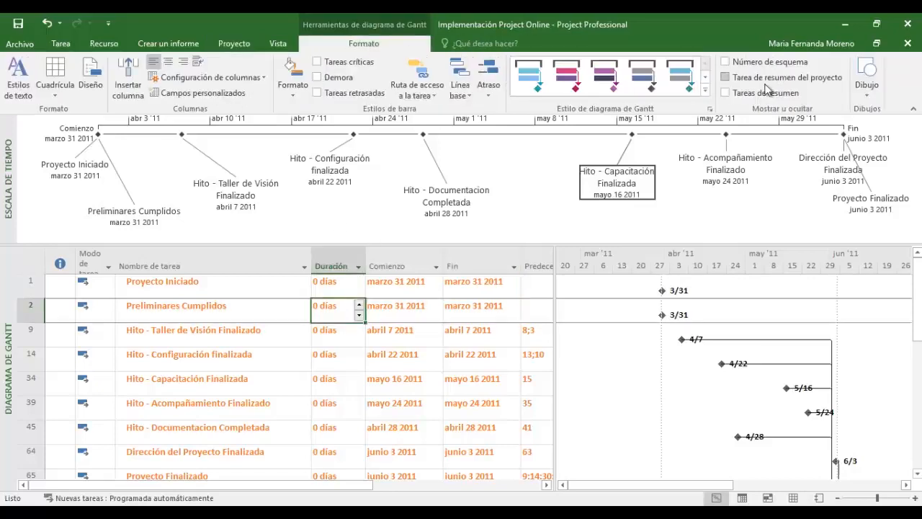
pyautogui.click(726, 93)
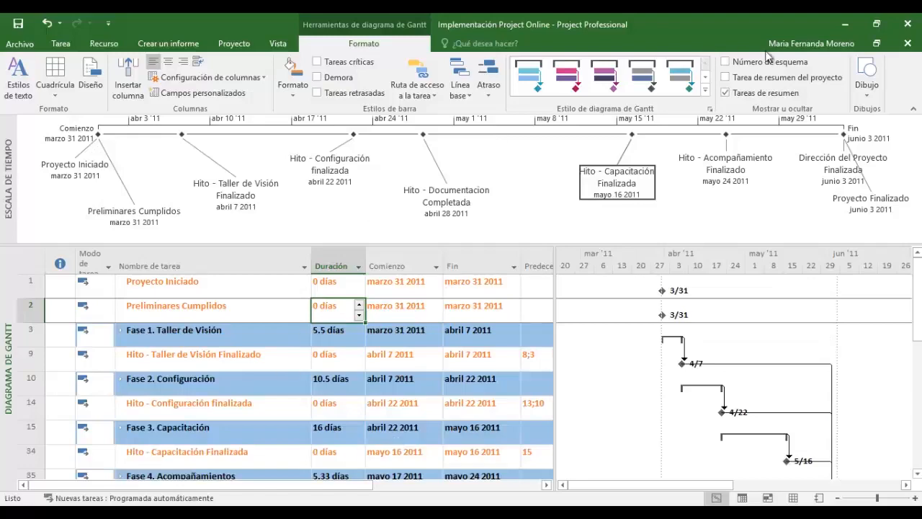
pyautogui.click(727, 78)
pyautogui.scroll(-1, 422, 315)
pyautogui.scroll(1, 324, 356)
# Step: Add the summary tasks Fase 1 through Fase 6 to the timeline and slightly reduce the timeline pane's height
pyautogui.click(216, 358)
pyautogui.scroll(-2, 265, 348)
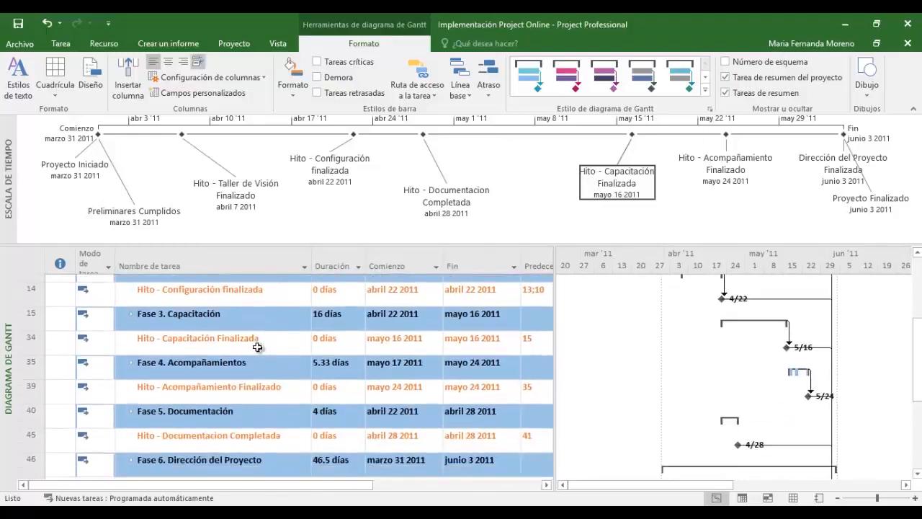
pyautogui.scroll(1, 245, 333)
pyautogui.keyDown('ctrl'); pyautogui.click(220, 340); pyautogui.keyUp('ctrl')
pyautogui.keyDown('ctrl'); pyautogui.click(220, 382); pyautogui.keyUp('ctrl')
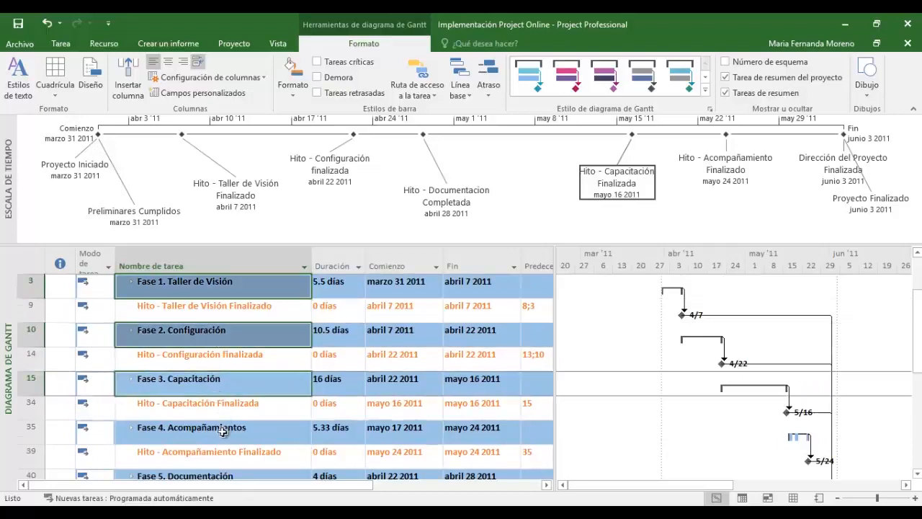
pyautogui.keyDown('ctrl'); pyautogui.click(225, 429); pyautogui.keyUp('ctrl')
pyautogui.scroll(-2, 224, 404)
pyautogui.keyDown('ctrl'); pyautogui.click(220, 335); pyautogui.keyUp('ctrl')
pyautogui.keyDown('ctrl'); pyautogui.click(227, 384); pyautogui.keyUp('ctrl')
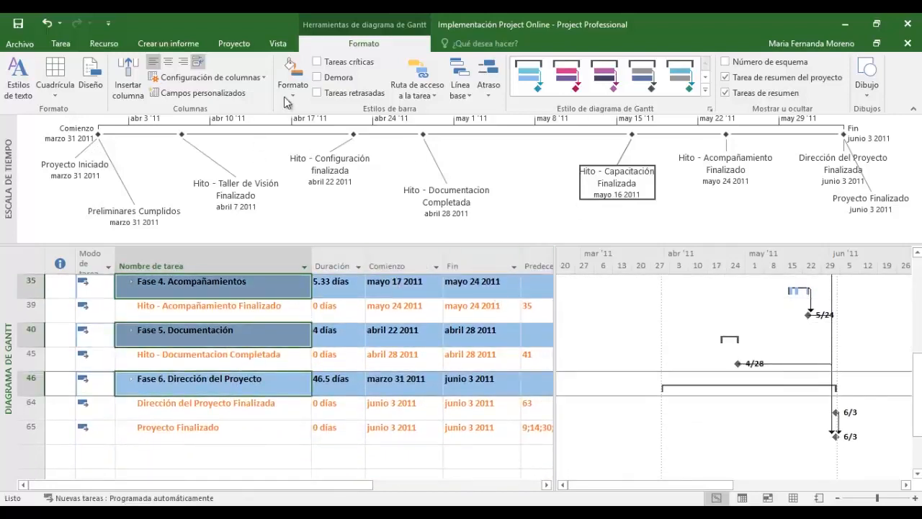
pyautogui.rightClick(221, 289)
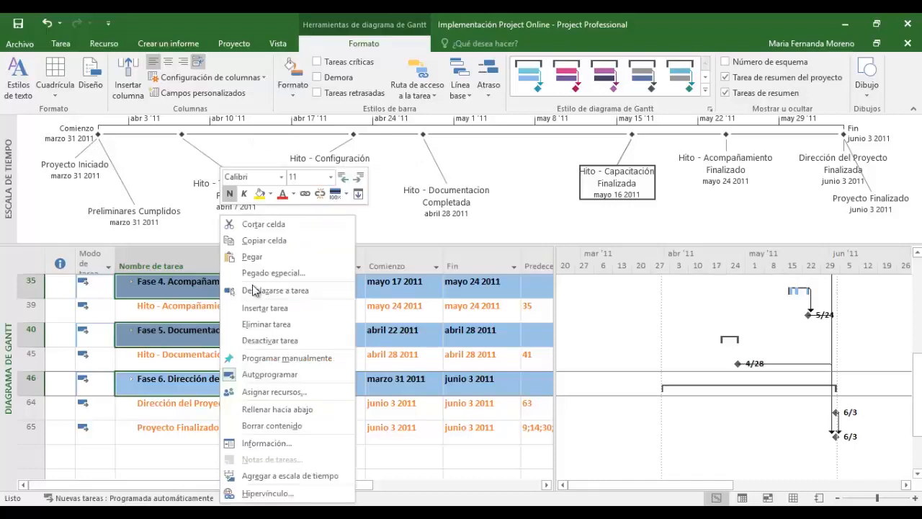
pyautogui.click(288, 475)
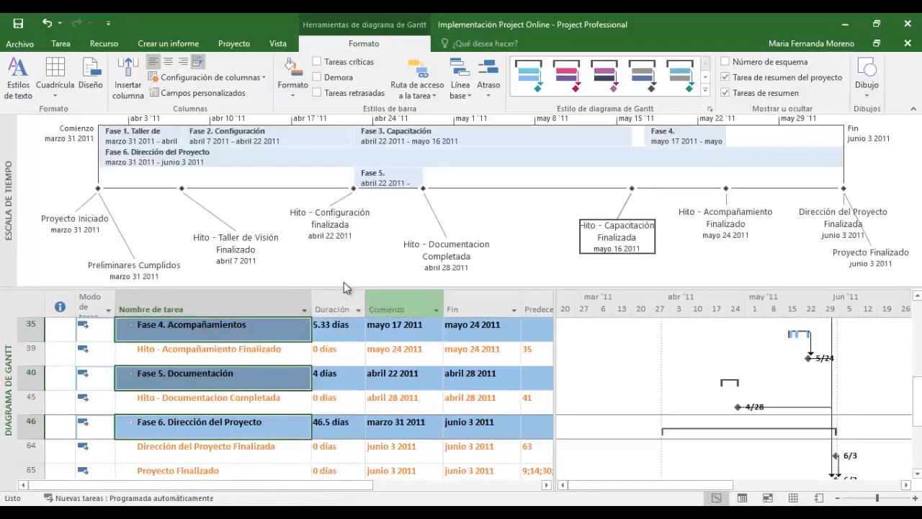
pyautogui.moveTo(659, 288); pyautogui.dragTo(658, 275)
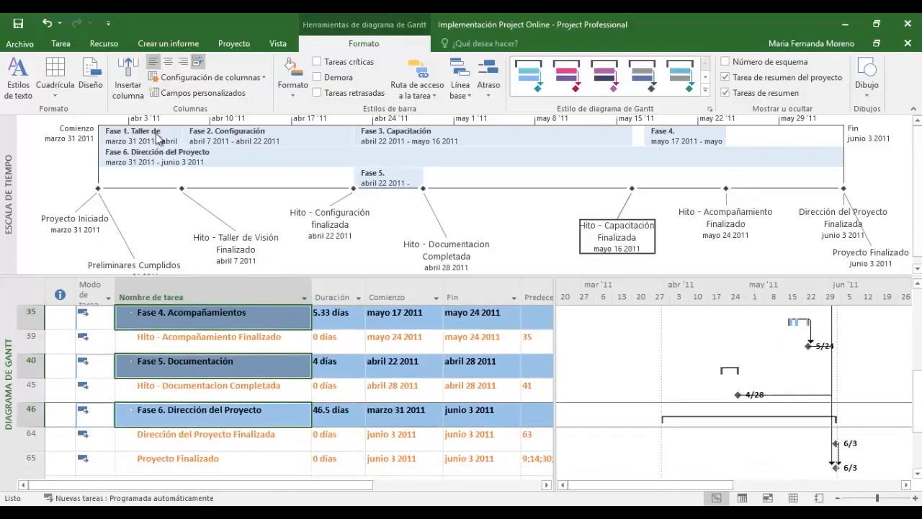
# Step: Fill the Fase 1 timeline bar with yellow and move the Hito - Taller de Visión Finalizado label above the bars
pyautogui.scroll(1, 233, 337)
pyautogui.scroll(4, 232, 336)
pyautogui.click(133, 147)
pyautogui.click(133, 144)
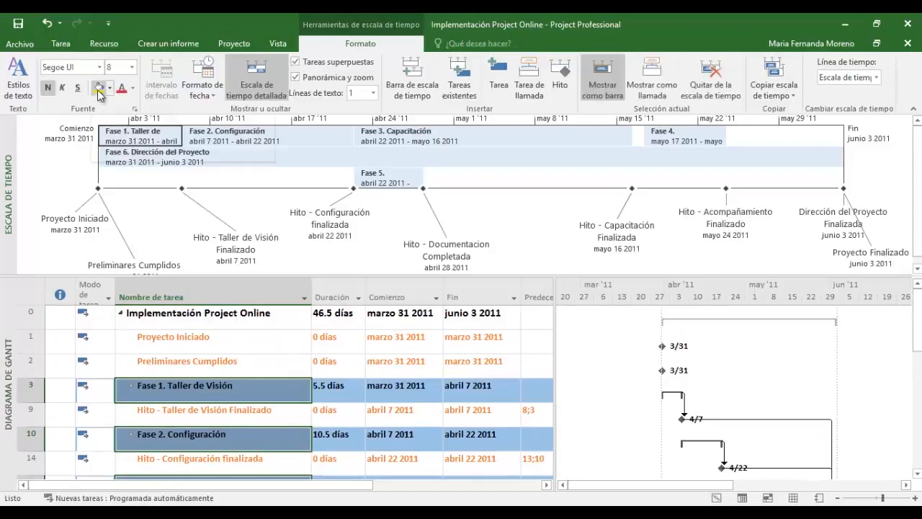
pyautogui.click(99, 89)
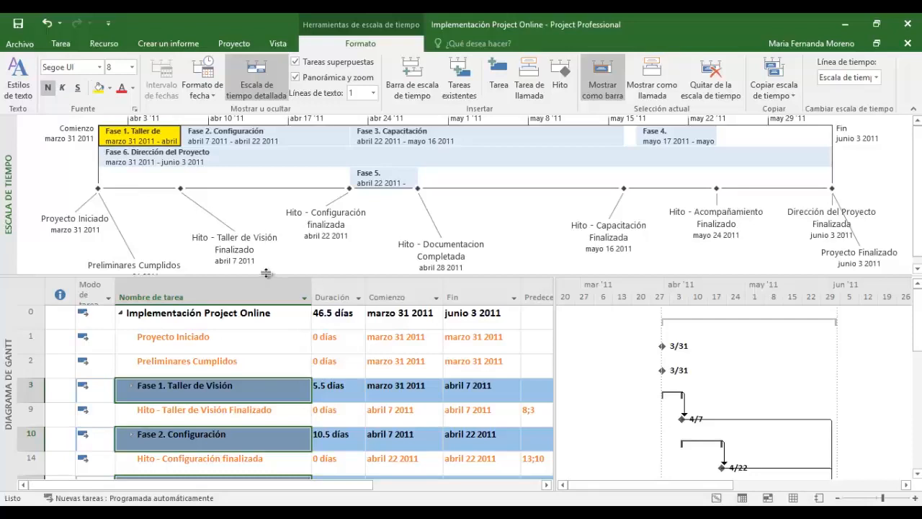
pyautogui.moveTo(222, 220); pyautogui.dragTo(180, 88)
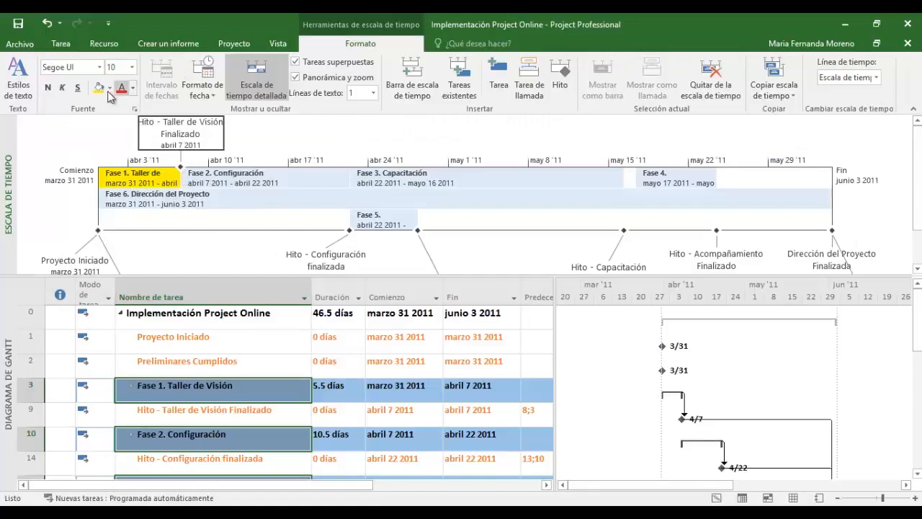
# Step: Fill the timeline bars with color: Fase 2 red, Fase 3 blue, Fase 4 green and Fase 6 light blue
pyautogui.click(304, 185)
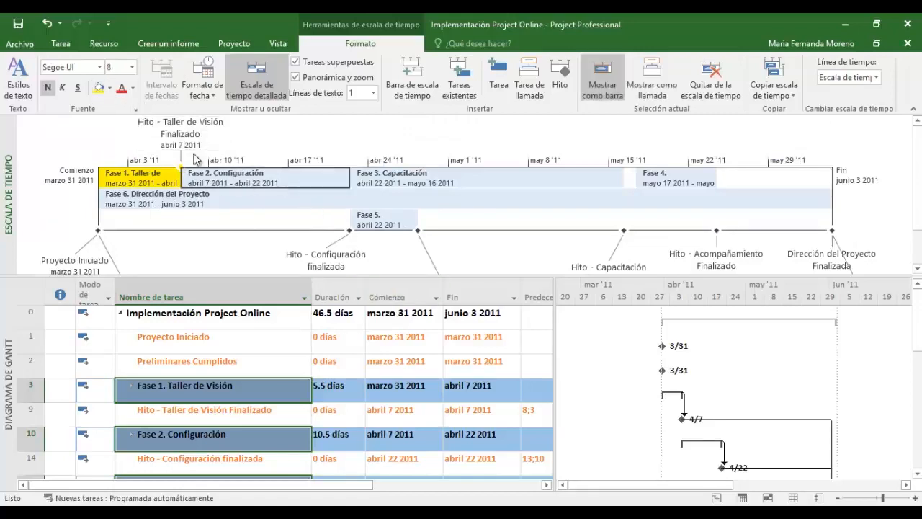
pyautogui.click(109, 88)
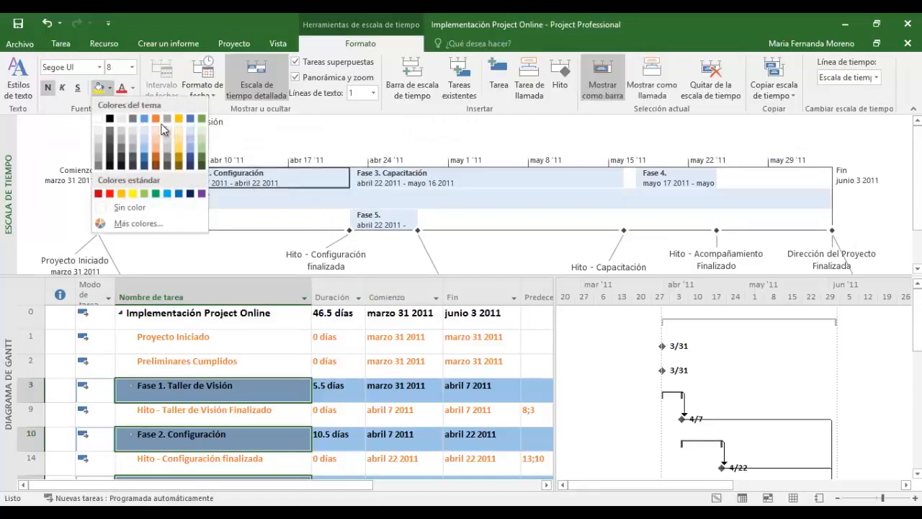
pyautogui.click(158, 128)
pyautogui.click(383, 184)
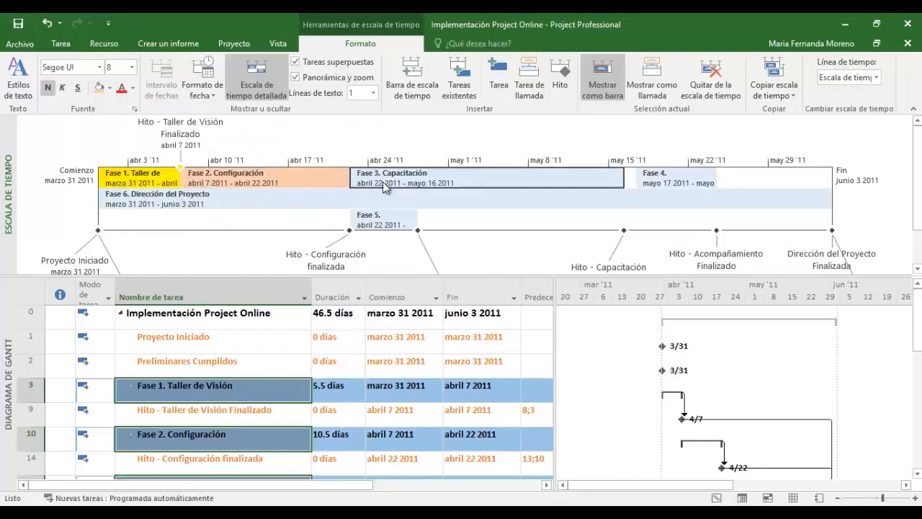
pyautogui.click(108, 88)
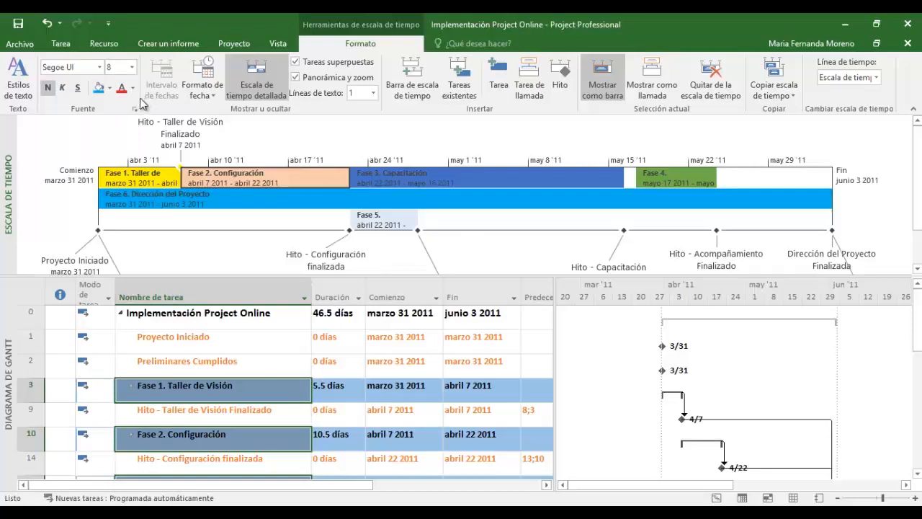
pyautogui.click(109, 88)
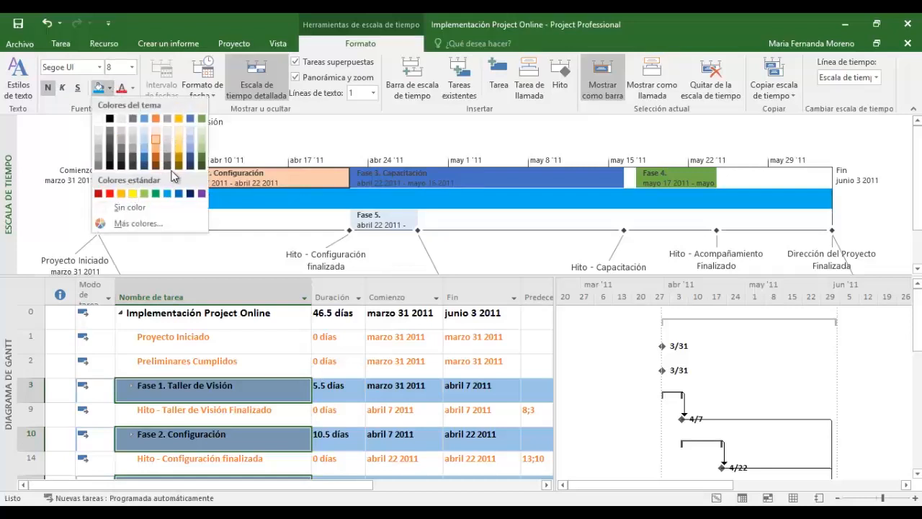
pyautogui.click(180, 146)
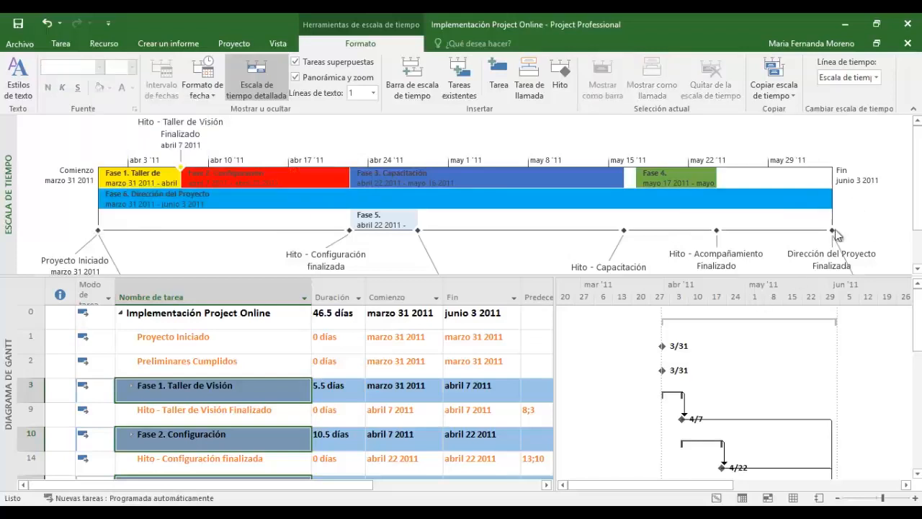
# Step: Move the Configuración, Capacitación and Proyecto Finalizado milestone labels above the timeline bars and widen the date range framed on the timeline
pyautogui.scroll(-3, 893, 230)
pyautogui.moveTo(864, 266); pyautogui.dragTo(873, 130)
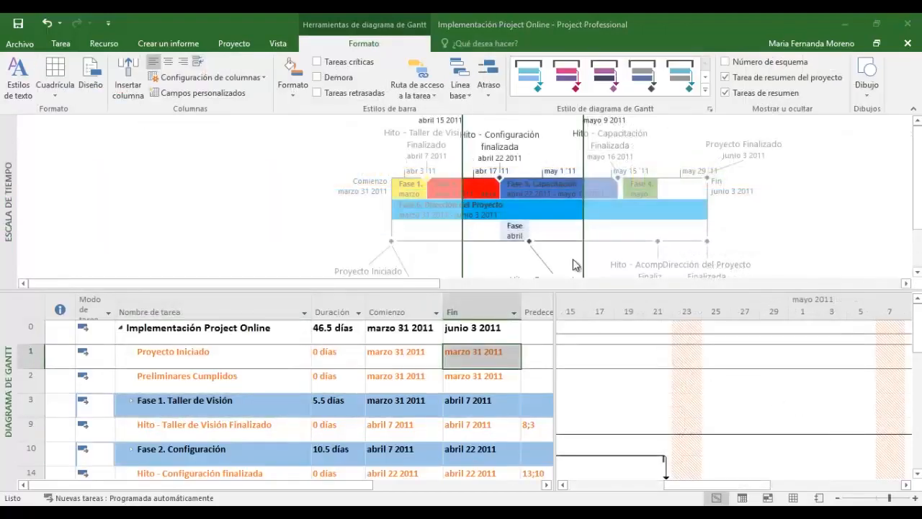
pyautogui.moveTo(463, 191); pyautogui.dragTo(211, 192)
pyautogui.moveTo(584, 198); pyautogui.dragTo(897, 198)
pyautogui.moveTo(385, 283); pyautogui.dragTo(471, 290)
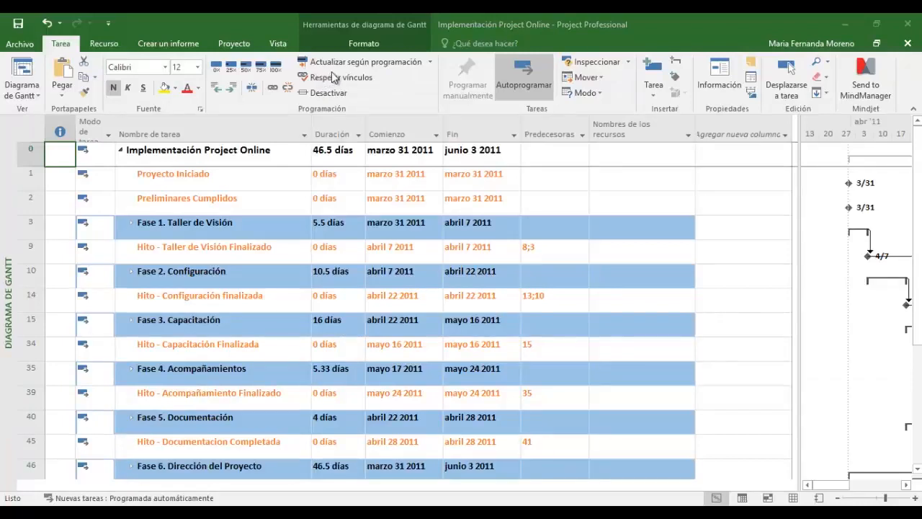
# Step: Display the task form below the Gantt table, expand Fase 1 and review the form for Sesión 1 and Sesión 2
pyautogui.click(278, 44)
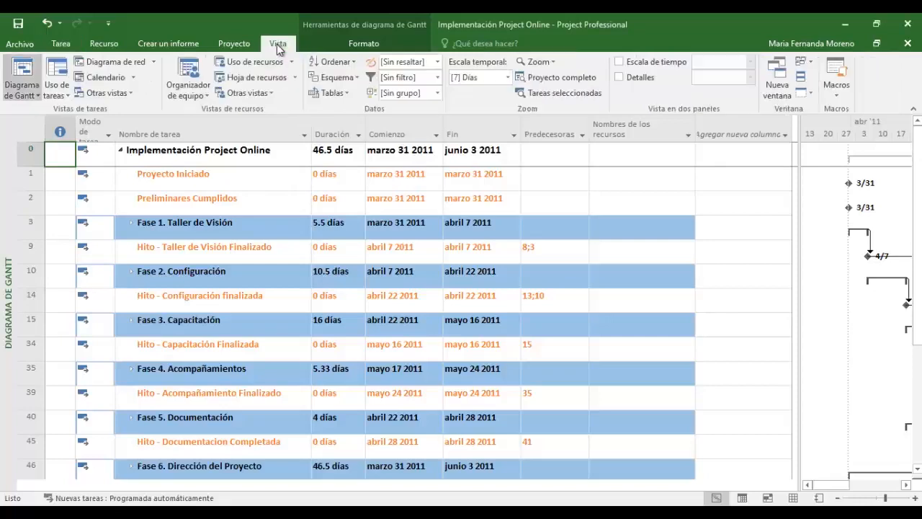
pyautogui.click(621, 80)
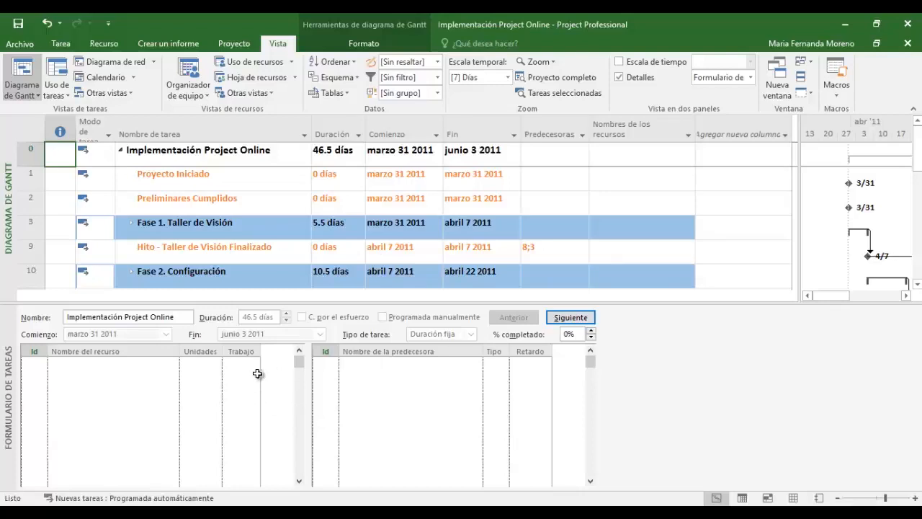
pyautogui.click(131, 223)
pyautogui.click(247, 259)
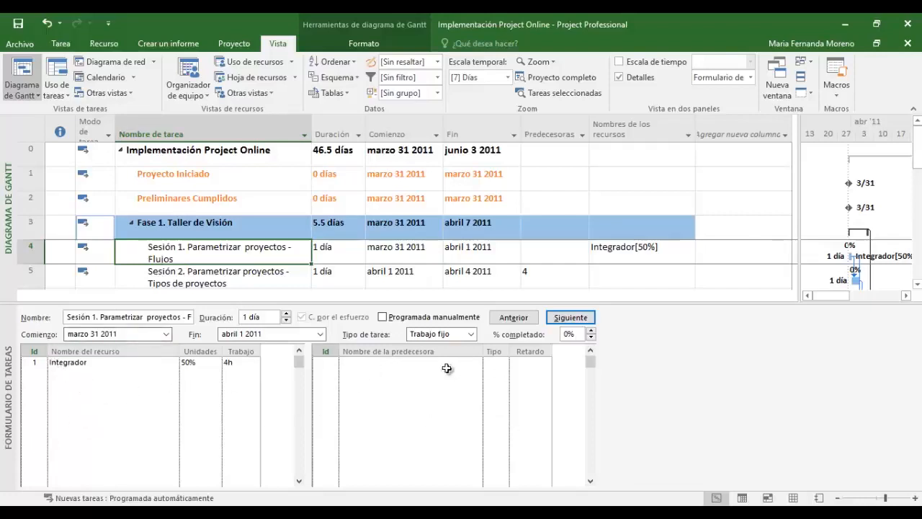
pyautogui.click(214, 277)
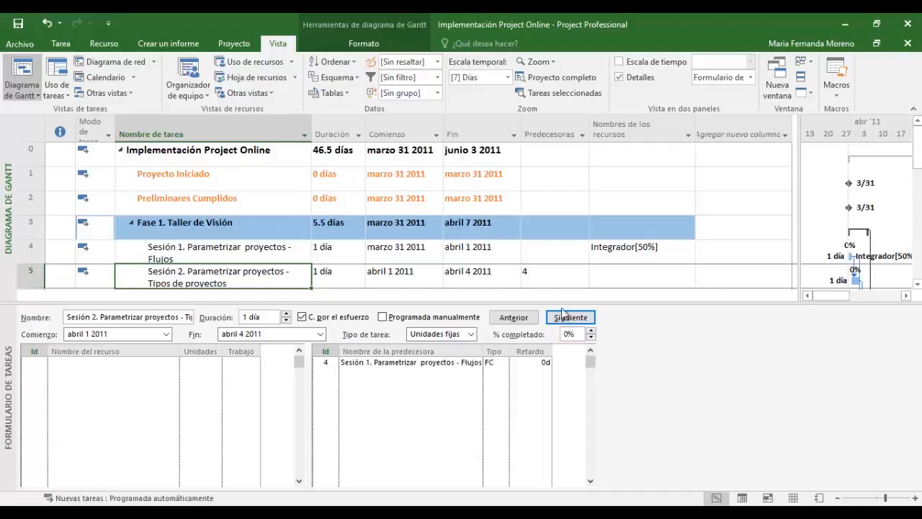
# Step: Switch the upper pane to Hoja de recursos and the lower pane to Gráfico de recursos
pyautogui.rightClick(9, 184)
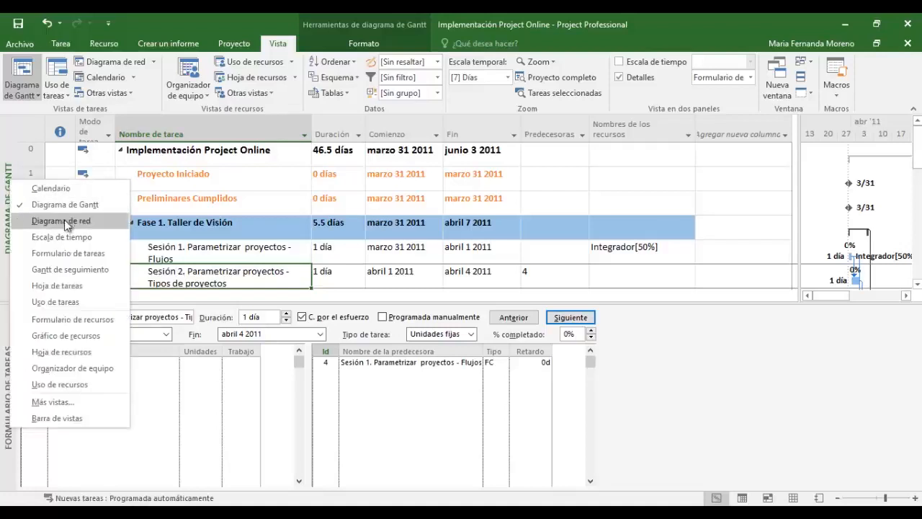
pyautogui.click(76, 358)
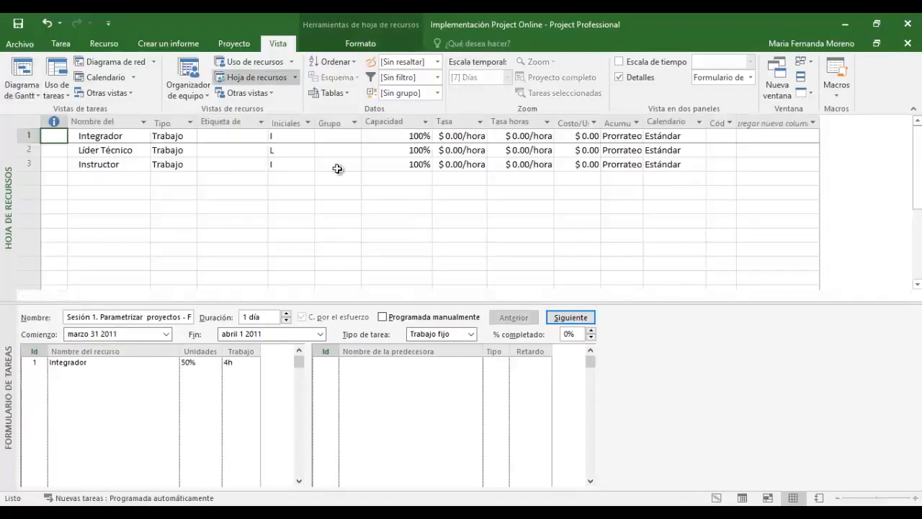
pyautogui.rightClick(9, 387)
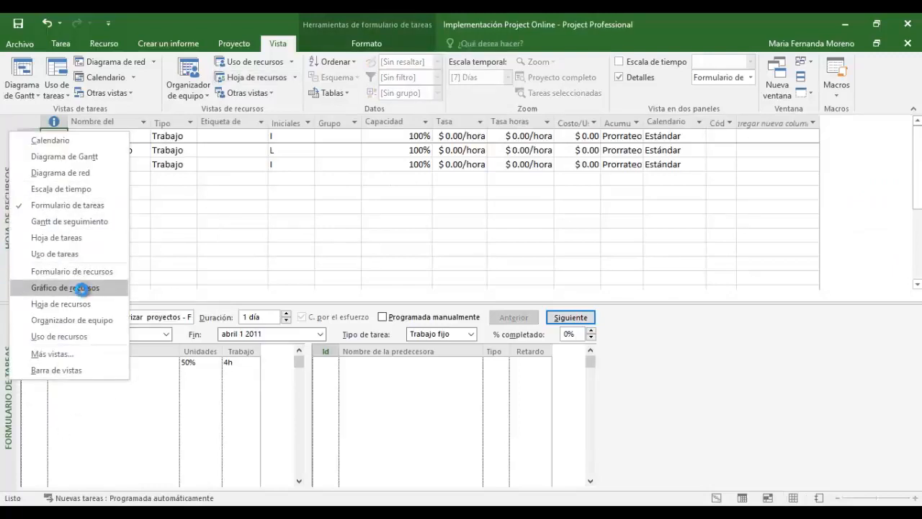
pyautogui.click(83, 288)
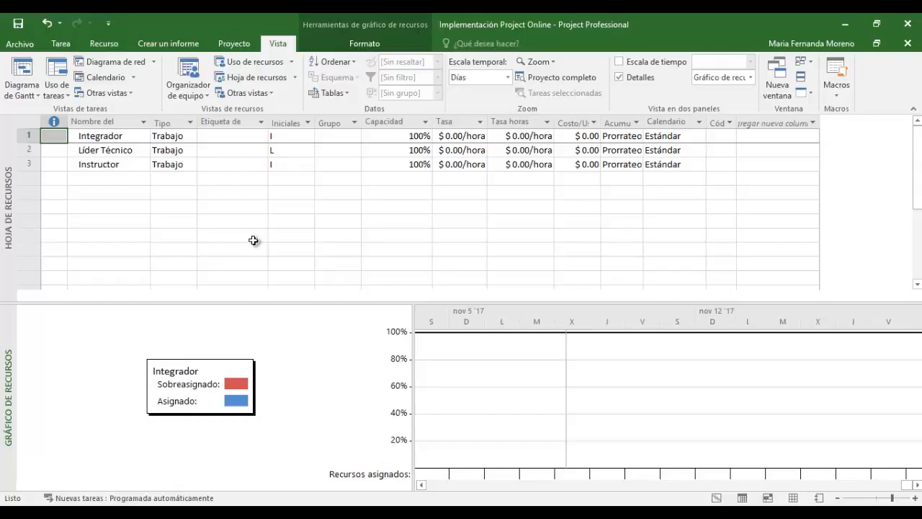
# Step: Examine the resource graph for Integrador and Líder Técnico, moving its timescale back to April 2011
pyautogui.click(61, 43)
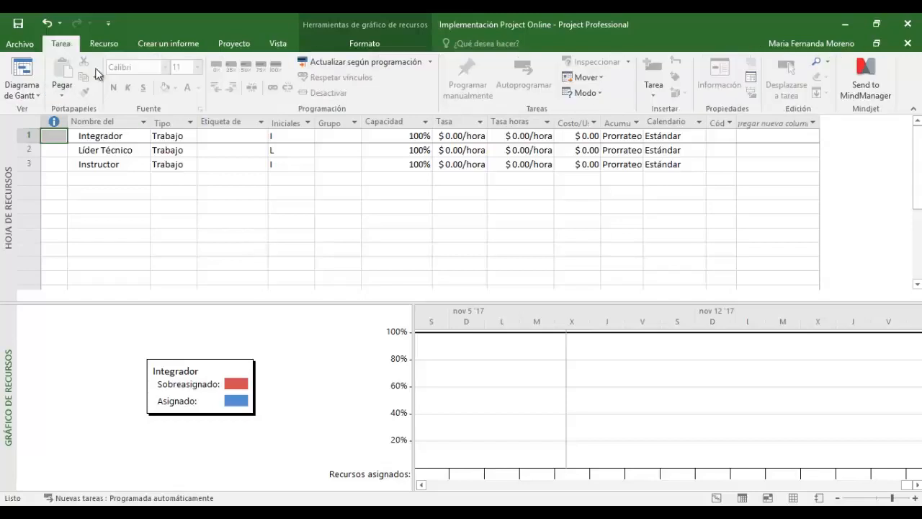
pyautogui.click(209, 218)
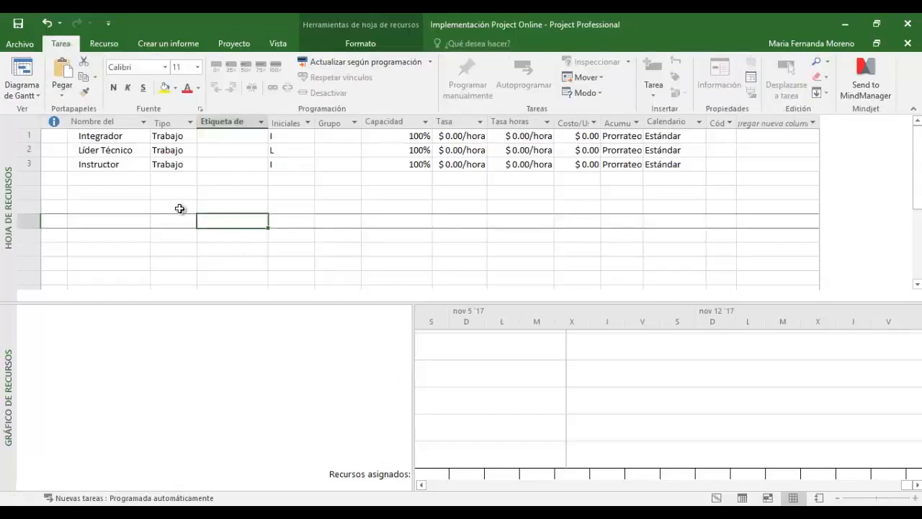
pyautogui.click(121, 137)
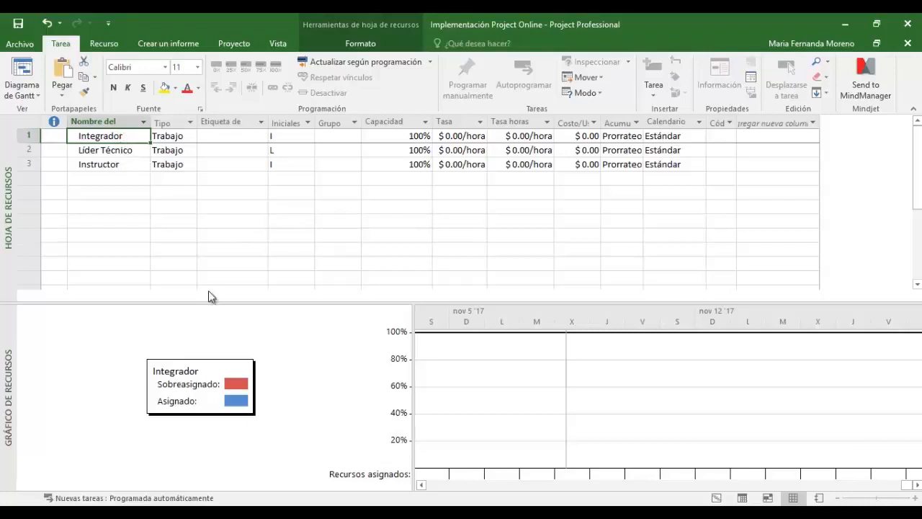
pyautogui.click(105, 154)
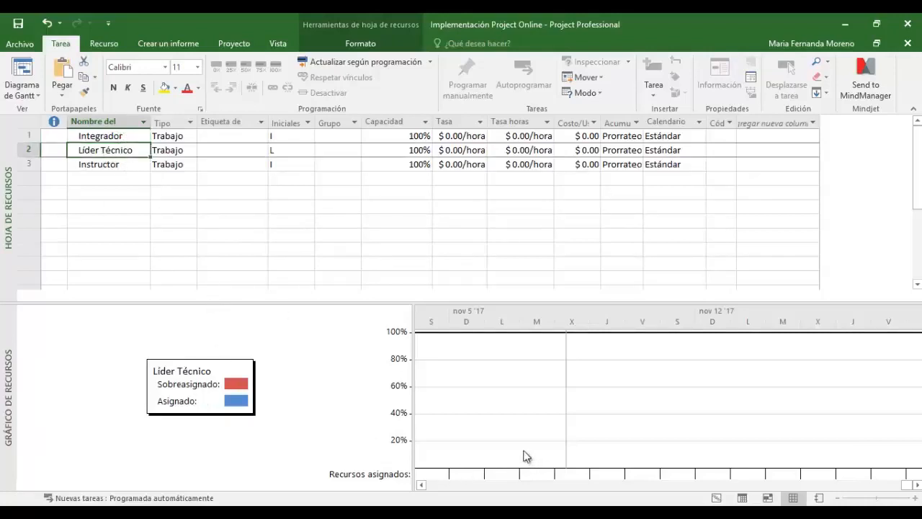
pyautogui.moveTo(906, 490); pyautogui.dragTo(461, 501)
# Step: Switch the upper pane to Uso de recursos and review the work assigned to Integrador
pyautogui.rightClick(11, 188)
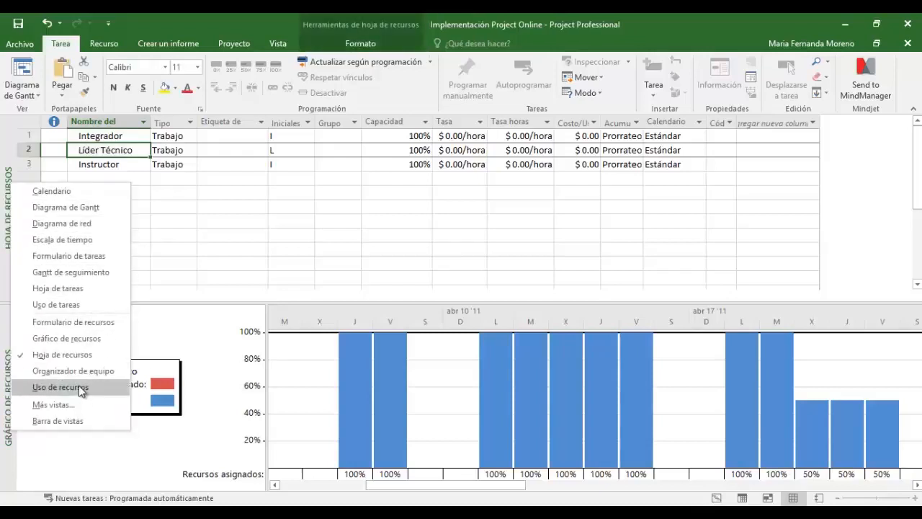
pyautogui.click(80, 389)
pyautogui.scroll(3, 268, 207)
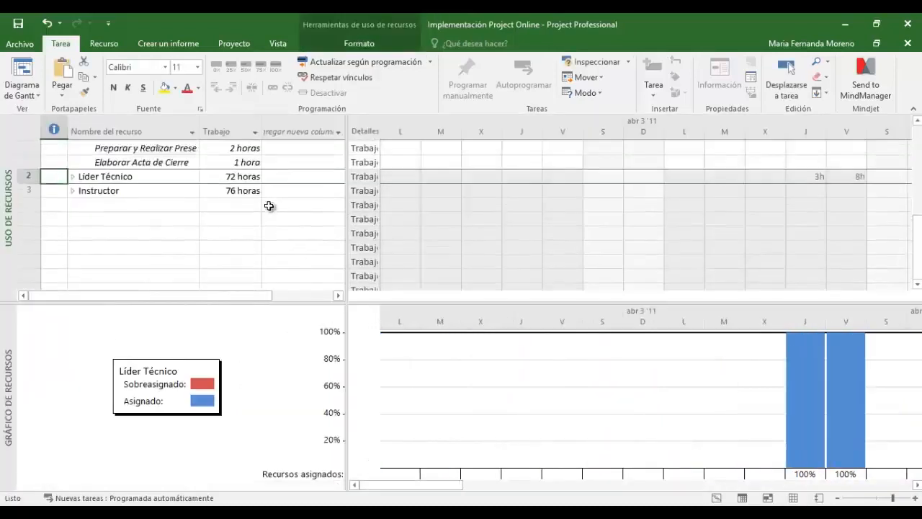
pyautogui.scroll(3, 268, 207)
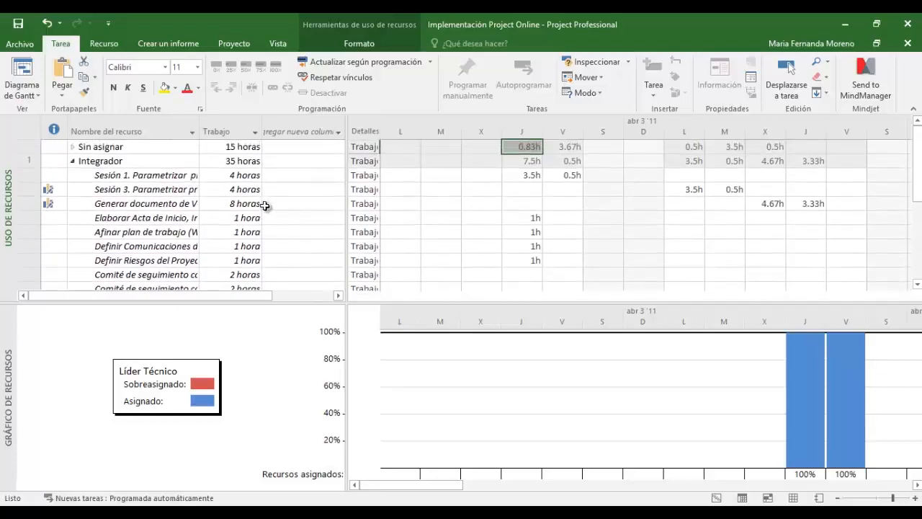
pyautogui.click(170, 163)
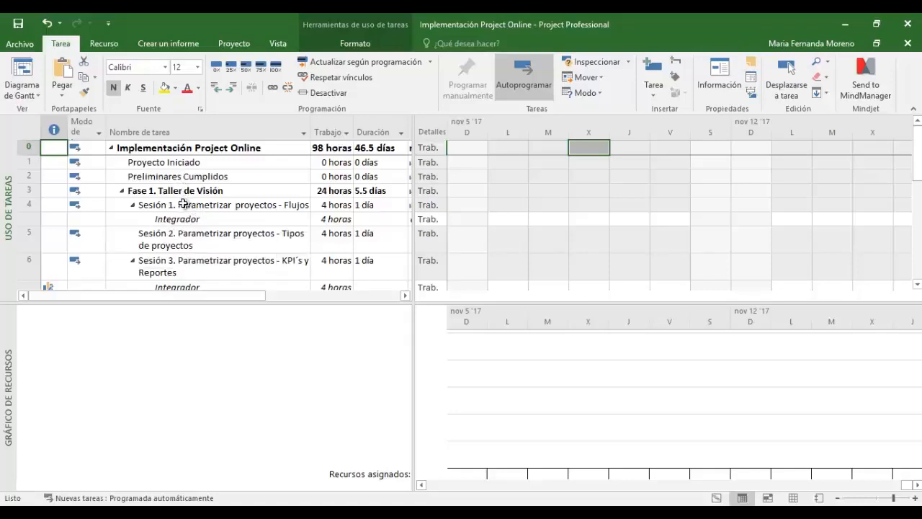
# Step: Select Integrador's assignment under Sesión 1 in Uso de tareas and bring its scheduled dates into view in both panes
pyautogui.click(185, 203)
pyautogui.click(207, 218)
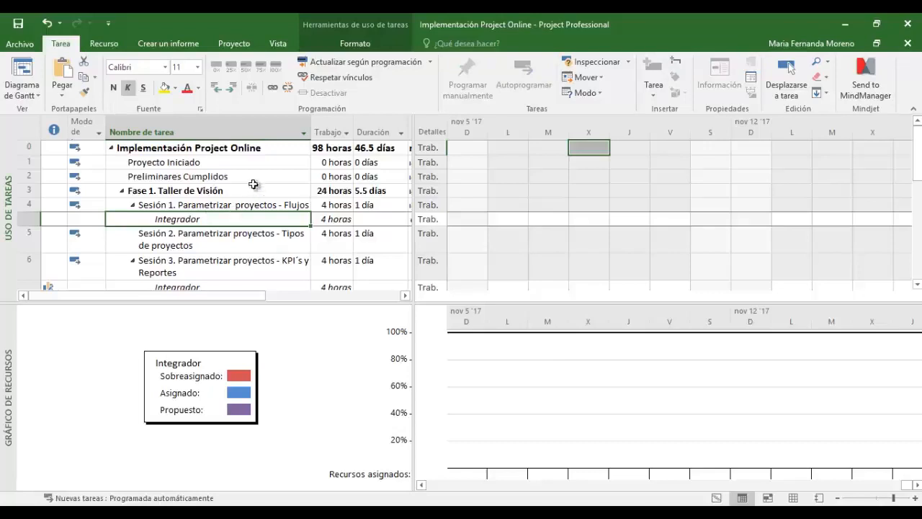
pyautogui.click(222, 206)
pyautogui.click(220, 219)
pyautogui.scroll(-3, 249, 232)
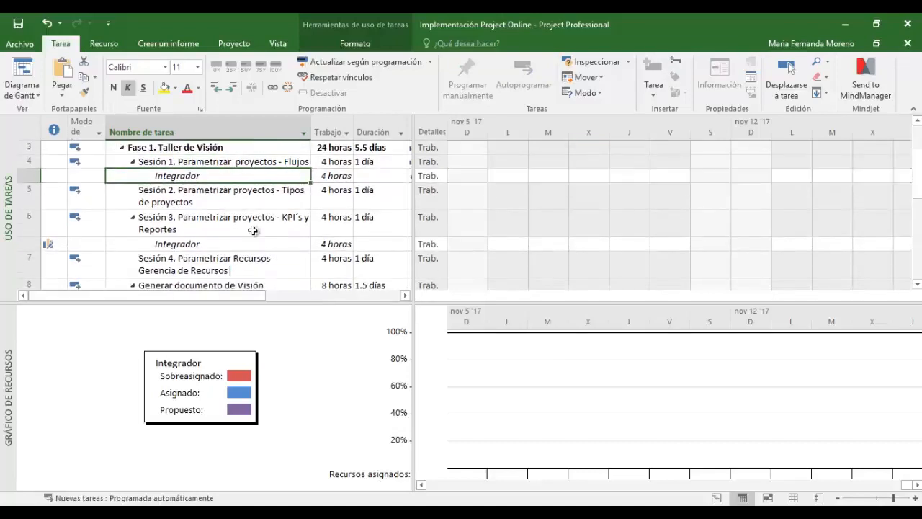
pyautogui.scroll(-2, 252, 229)
pyautogui.scroll(6, 237, 225)
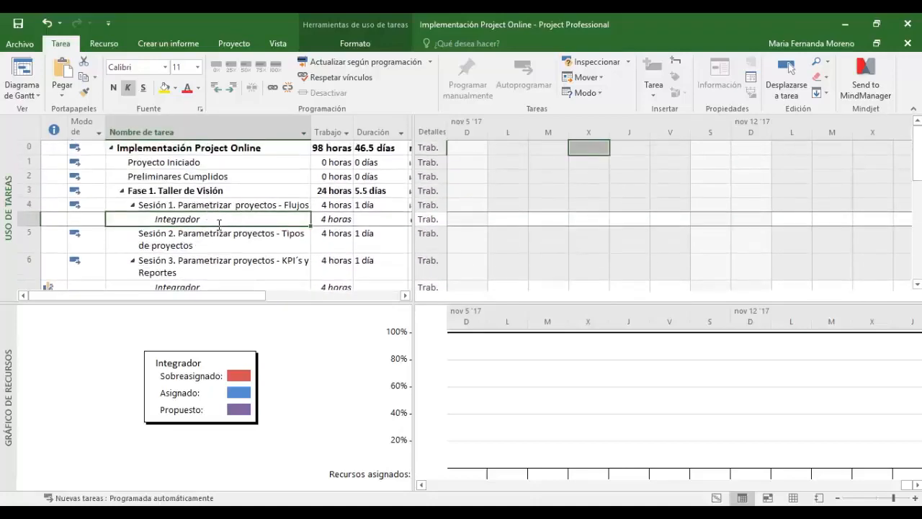
pyautogui.click(791, 83)
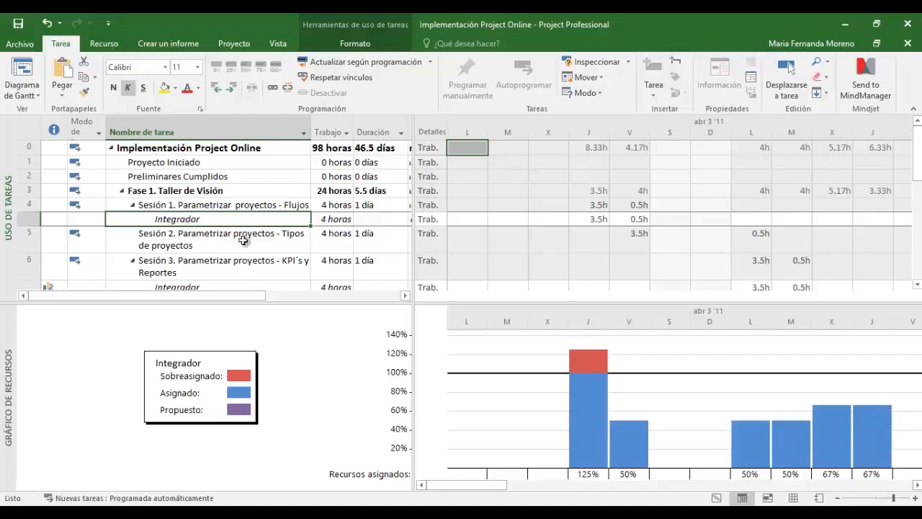
# Step: Compare Sesión 1 with its Integrador assignment and examine the resource graph across early April 2011, narrowing the task table slightly
pyautogui.click(209, 204)
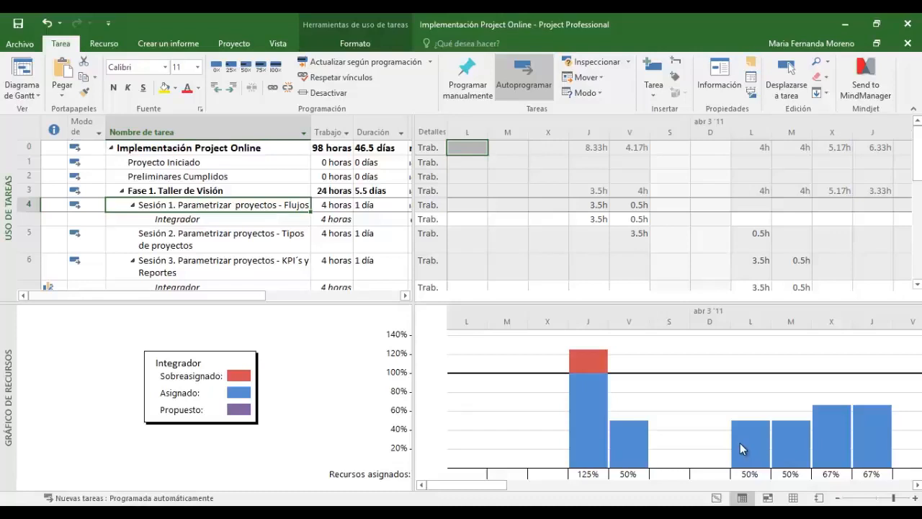
pyautogui.moveTo(415, 204); pyautogui.dragTo(484, 202)
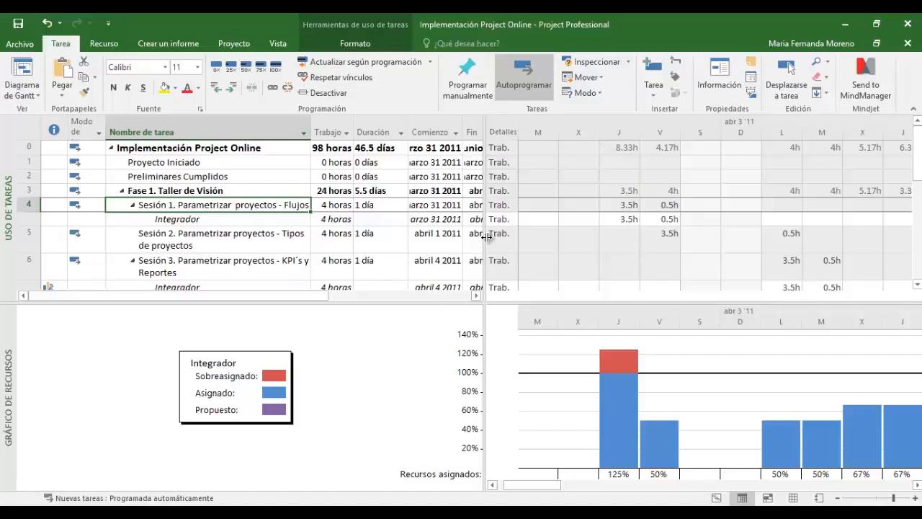
pyautogui.moveTo(484, 209); pyautogui.dragTo(399, 228)
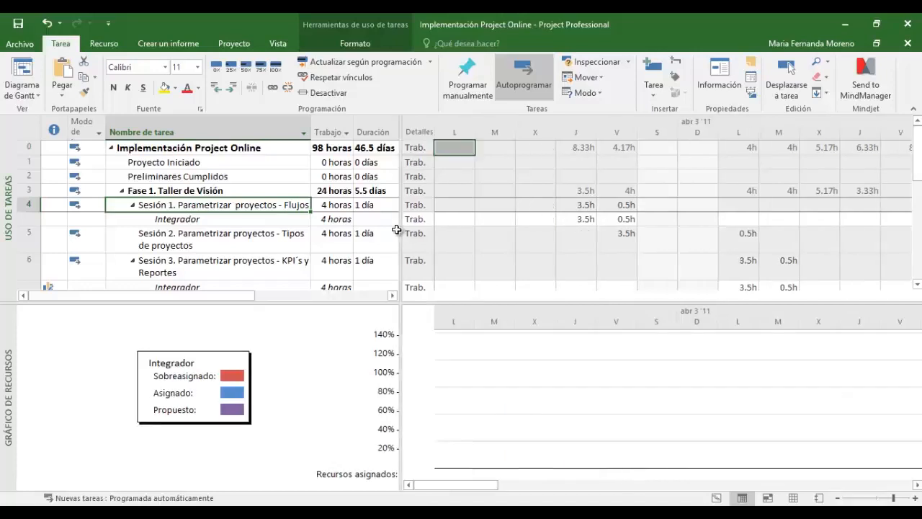
pyautogui.moveTo(485, 489); pyautogui.dragTo(530, 487)
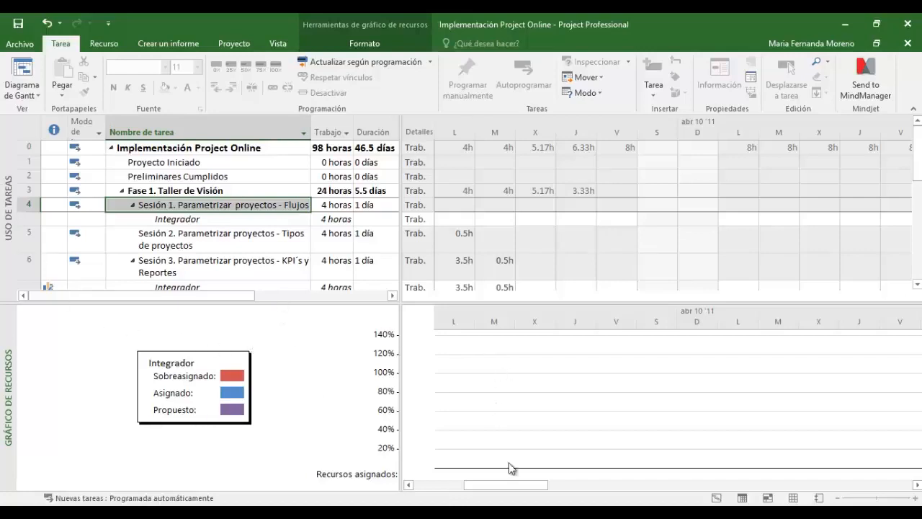
pyautogui.moveTo(488, 486)
pyautogui.mouseDown()
pyautogui.moveTo(438, 486)
pyautogui.moveTo(505, 485)
pyautogui.moveTo(445, 496)
pyautogui.moveTo(497, 493)
pyautogui.mouseUp()
pyautogui.click(216, 219)
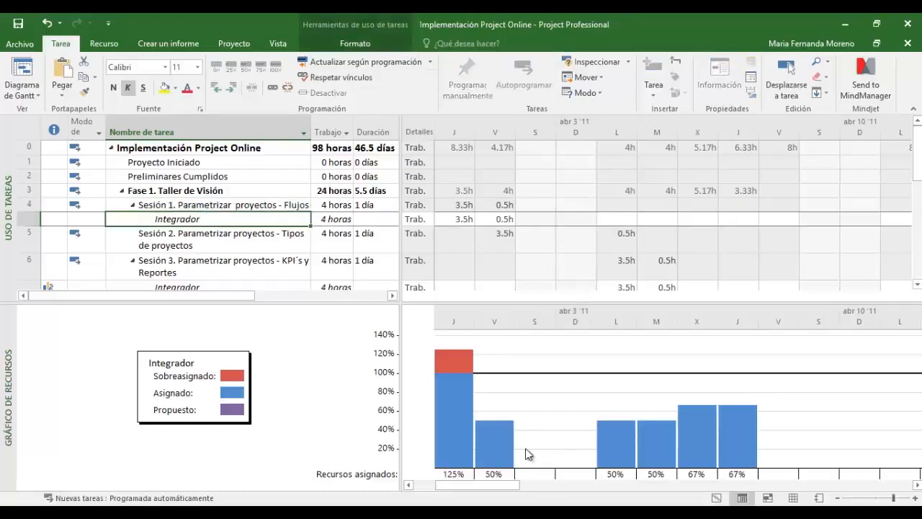
pyautogui.click(278, 43)
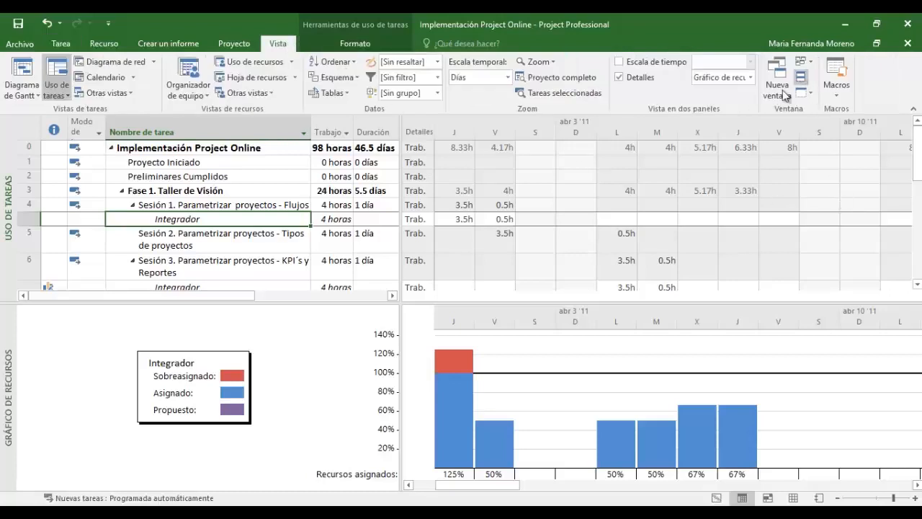
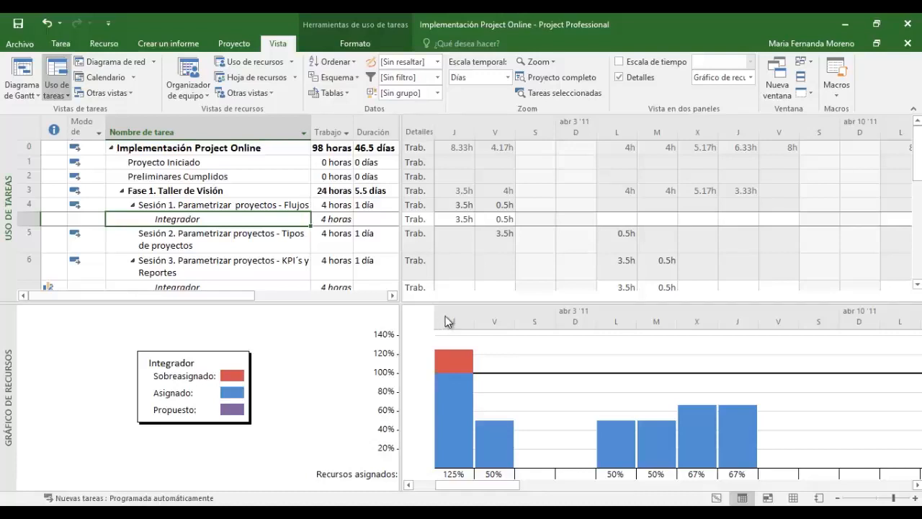
# Step: Open a new window of Implementación Project Online using the Gantt con escala de tiempo view
pyautogui.click(778, 79)
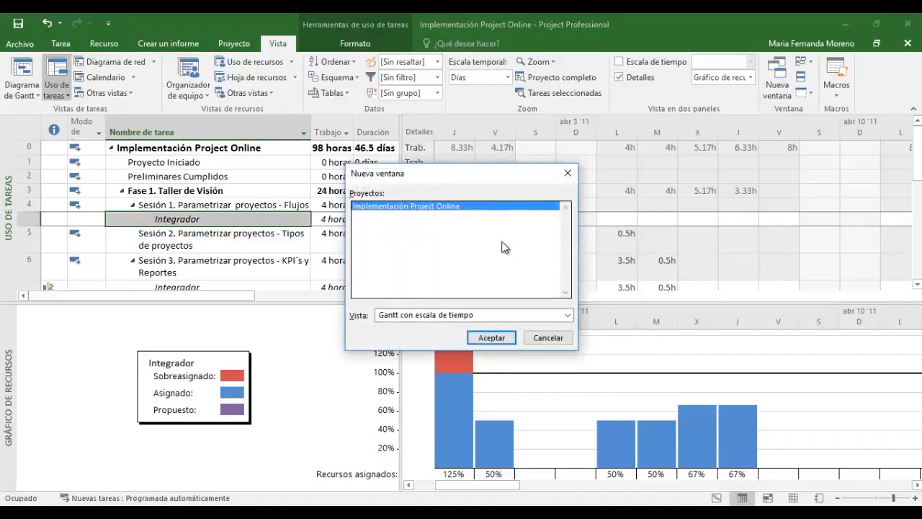
pyautogui.click(431, 317)
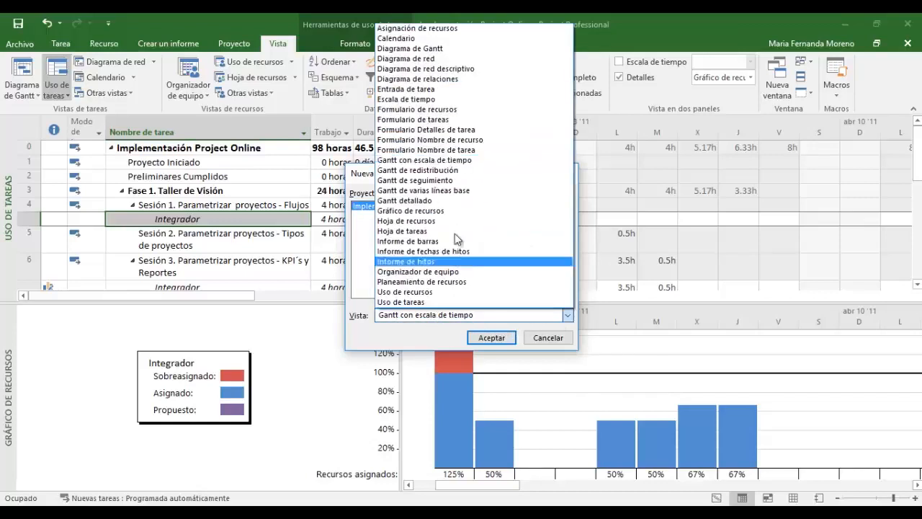
pyautogui.click(457, 163)
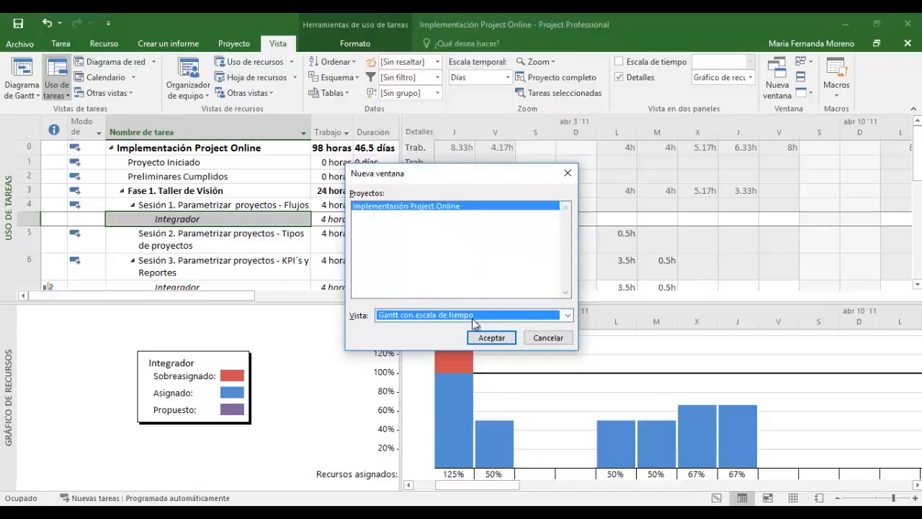
pyautogui.click(488, 339)
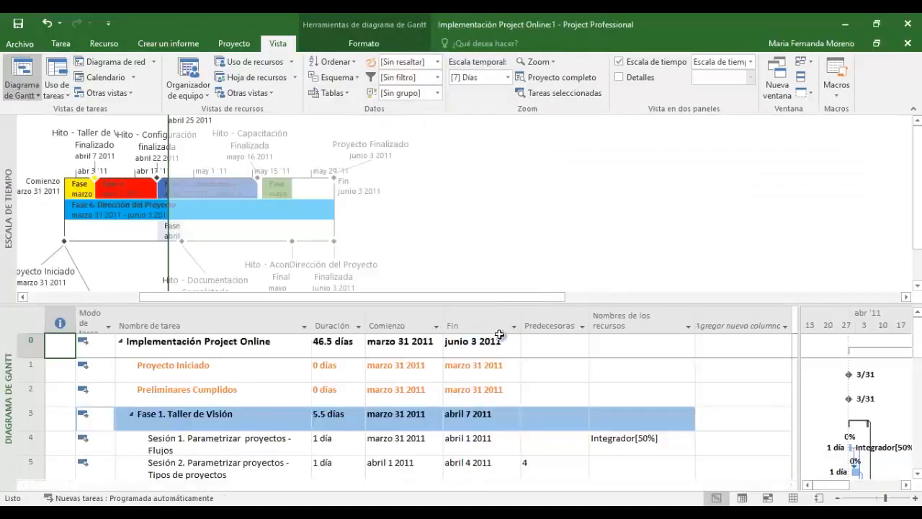
# Step: Centre the timeline and enlarge the Gantt chart area in the new window, comparing it with the Uso de tareas window
pyautogui.moveTo(168, 181)
pyautogui.mouseDown()
pyautogui.moveTo(741, 225)
pyautogui.moveTo(735, 234)
pyautogui.mouseUp()
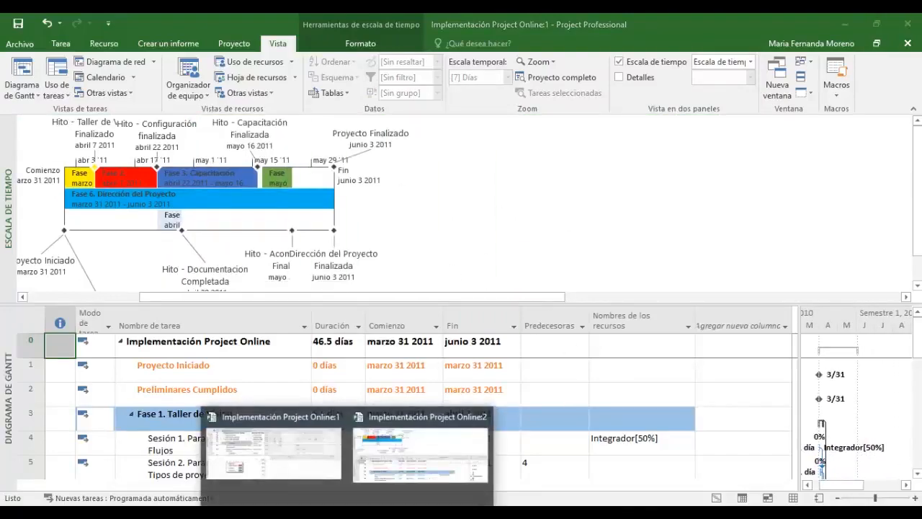
pyautogui.moveTo(453, 442)
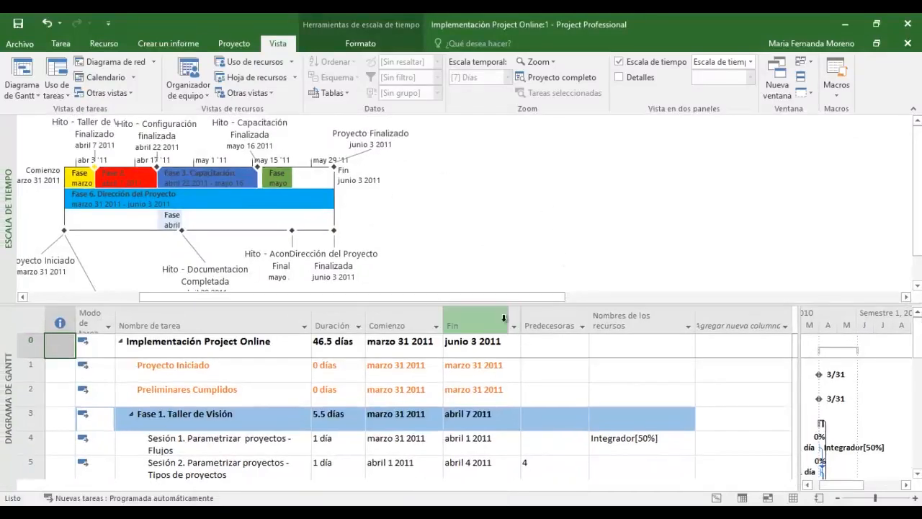
pyautogui.moveTo(496, 295); pyautogui.dragTo(421, 295)
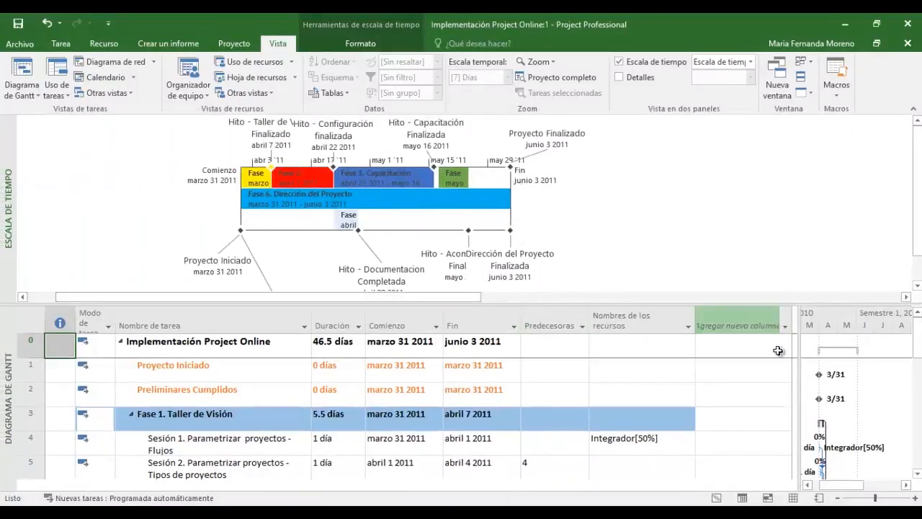
pyautogui.moveTo(797, 350); pyautogui.dragTo(605, 366)
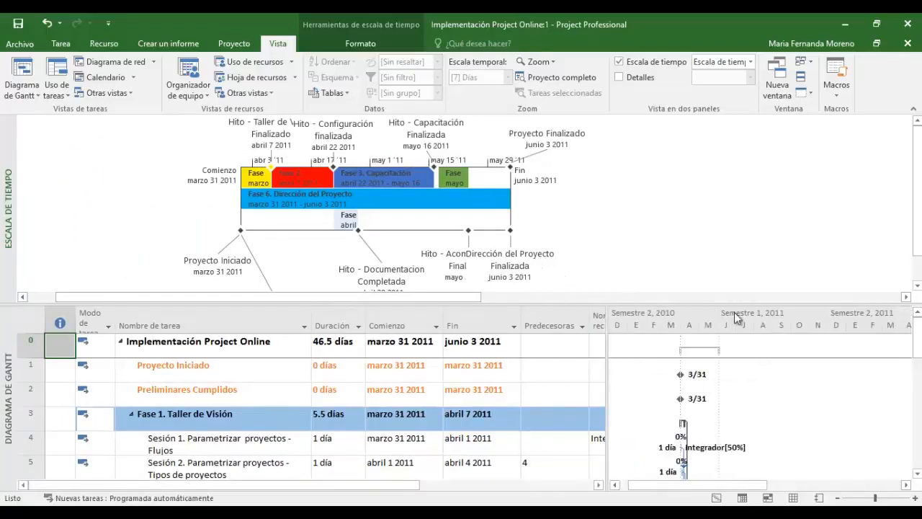
pyautogui.scroll(-1, 705, 413)
pyautogui.moveTo(304, 303); pyautogui.dragTo(322, 234)
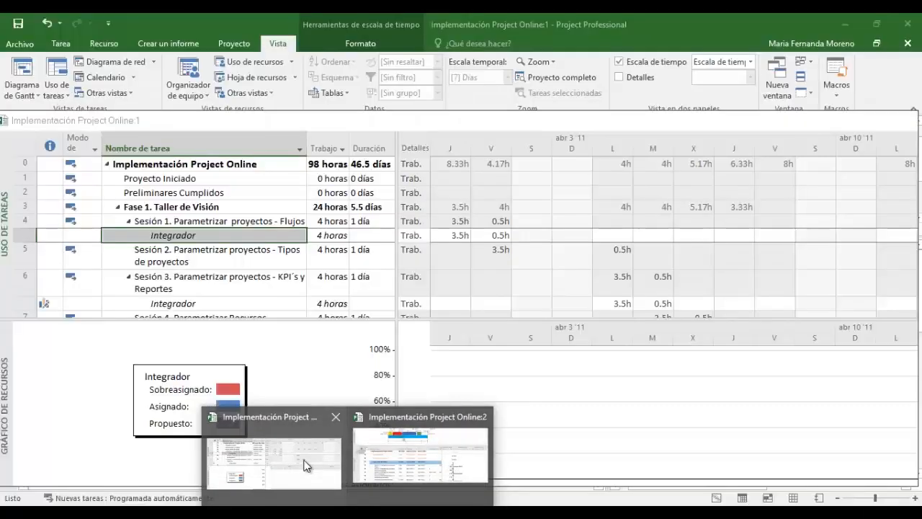
pyautogui.click(305, 465)
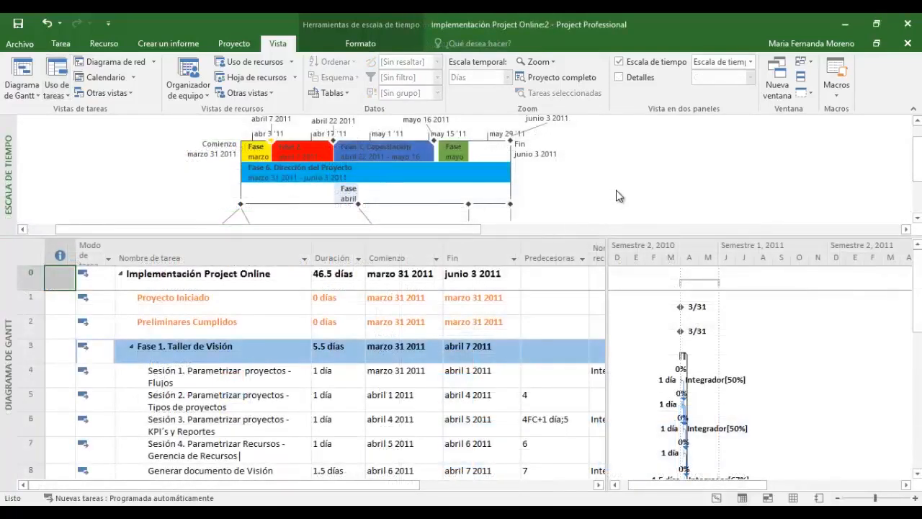
# Step: Enlarge the timeline pane until all milestone labels fit, down to Preliminares Cumplidos
pyautogui.click(343, 46)
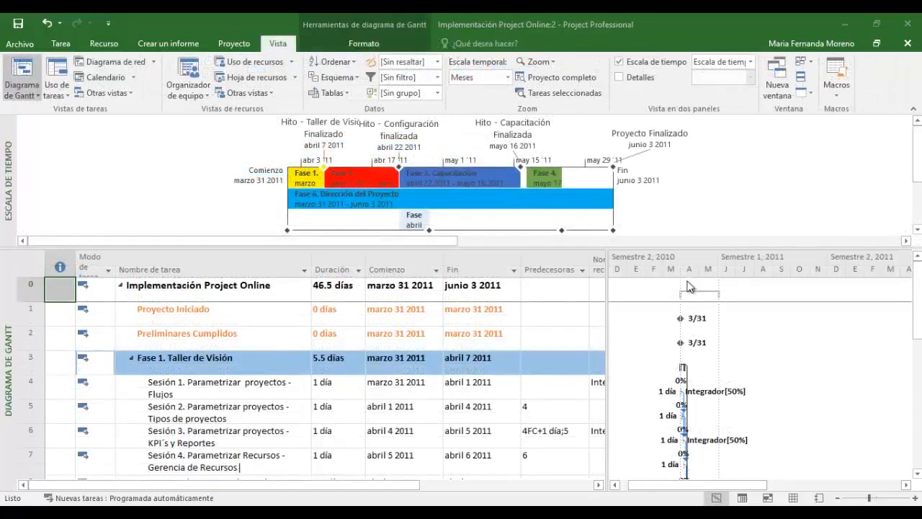
pyautogui.click(533, 261)
pyautogui.moveTo(532, 247); pyautogui.dragTo(532, 295)
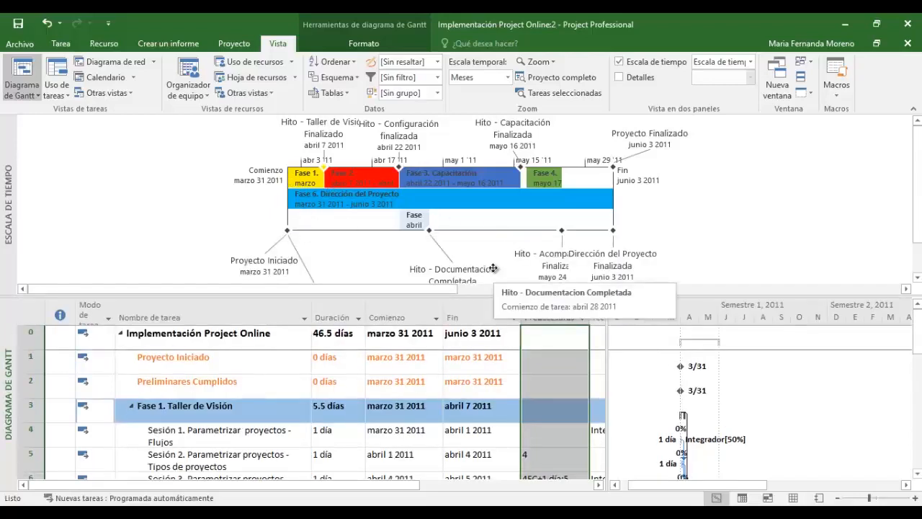
pyautogui.moveTo(430, 297); pyautogui.dragTo(431, 364)
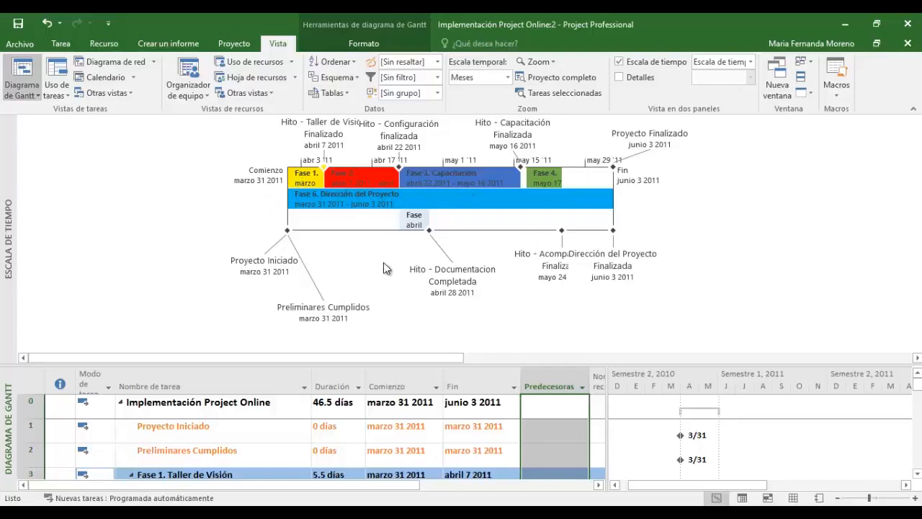
# Step: Add a second timeline bar below the existing one and enlarge the timeline pane to show it
pyautogui.click(172, 188)
pyautogui.click(345, 46)
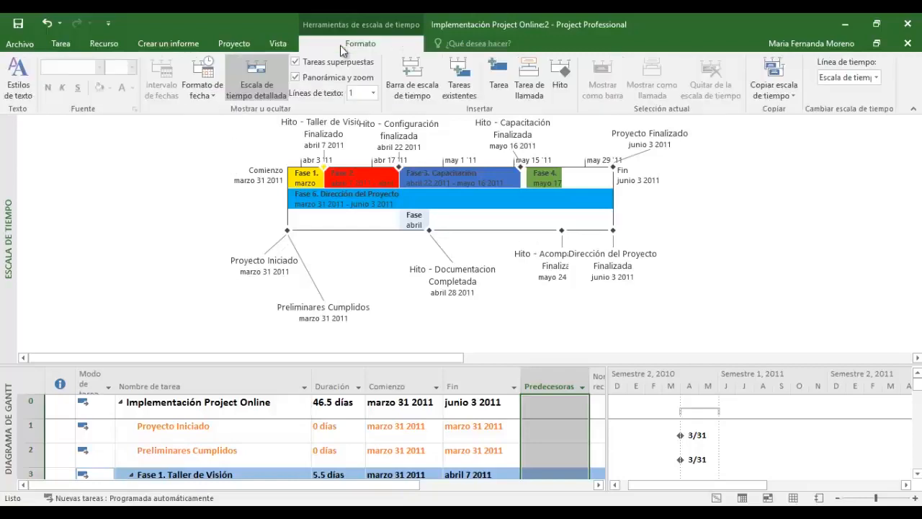
pyautogui.click(430, 72)
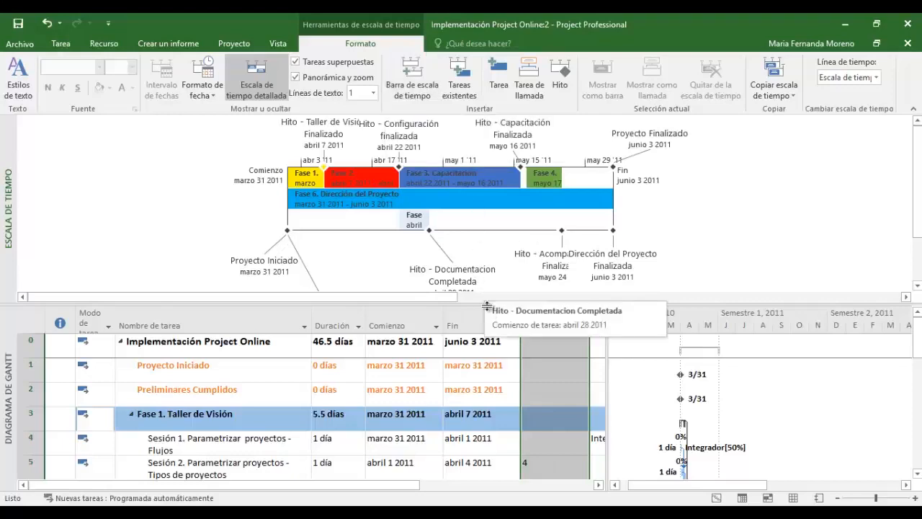
pyautogui.moveTo(481, 304); pyautogui.dragTo(477, 454)
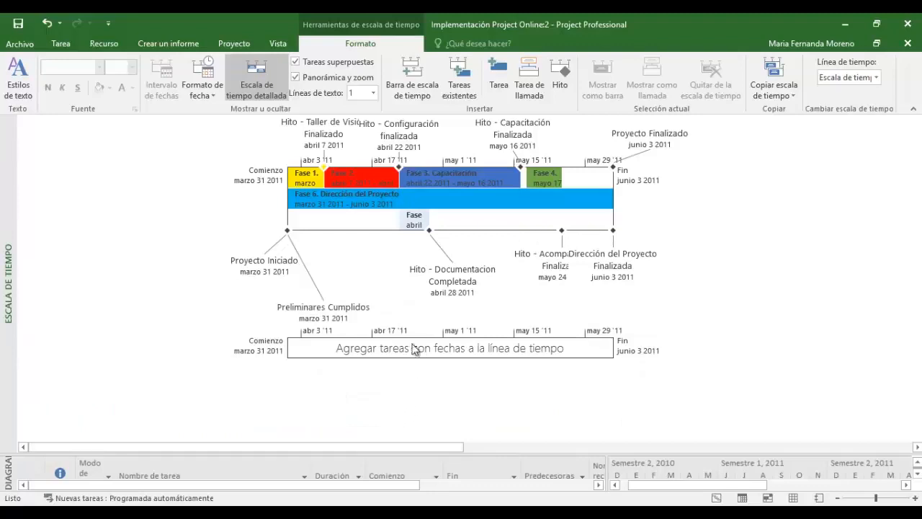
# Step: Move the bars of Fase 1 through Fase 6 to the second timeline bar, leaving only the milestones on the first
pyautogui.moveTo(369, 205); pyautogui.dragTo(377, 347)
pyautogui.moveTo(308, 178); pyautogui.dragTo(327, 325)
pyautogui.moveTo(360, 187); pyautogui.dragTo(365, 361)
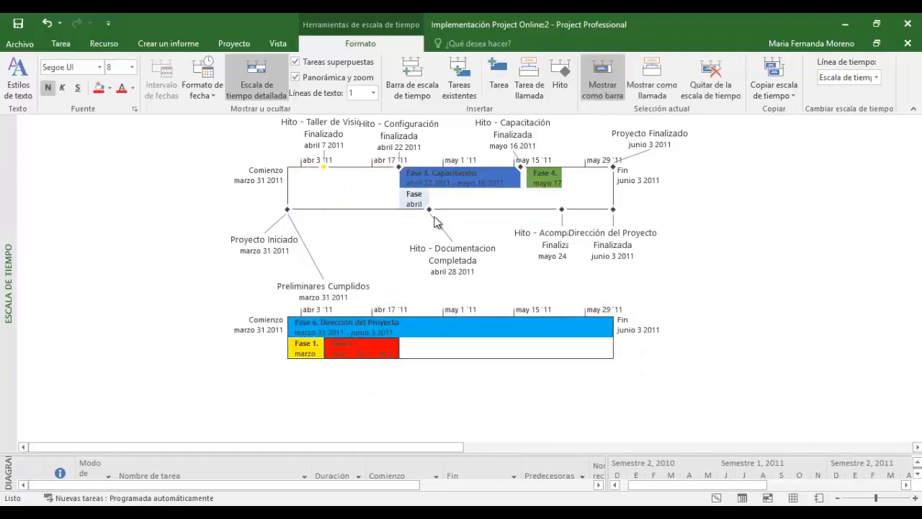
pyautogui.moveTo(446, 180); pyautogui.dragTo(443, 339)
pyautogui.moveTo(539, 179); pyautogui.dragTo(536, 331)
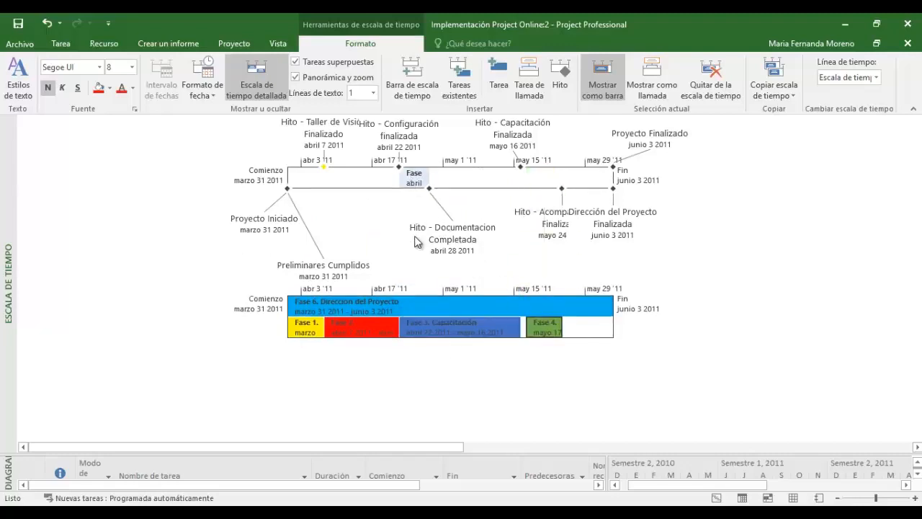
pyautogui.click(421, 341)
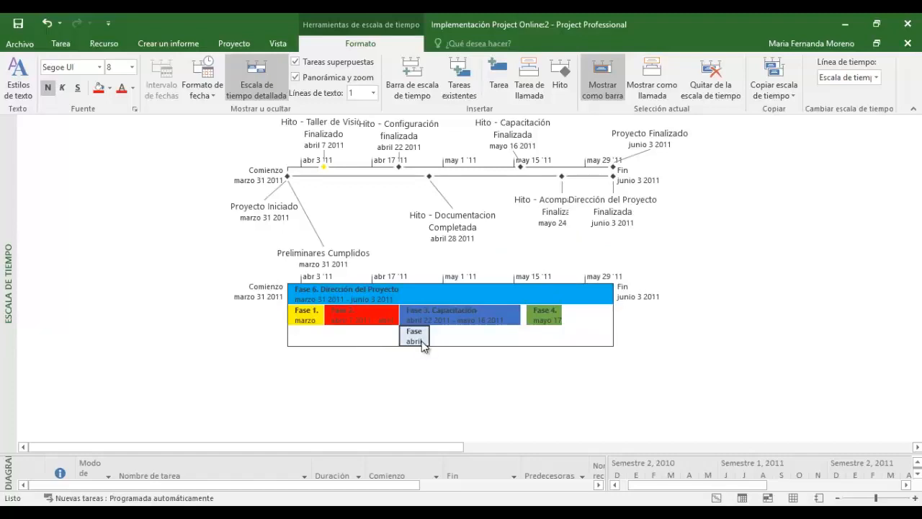
pyautogui.click(826, 271)
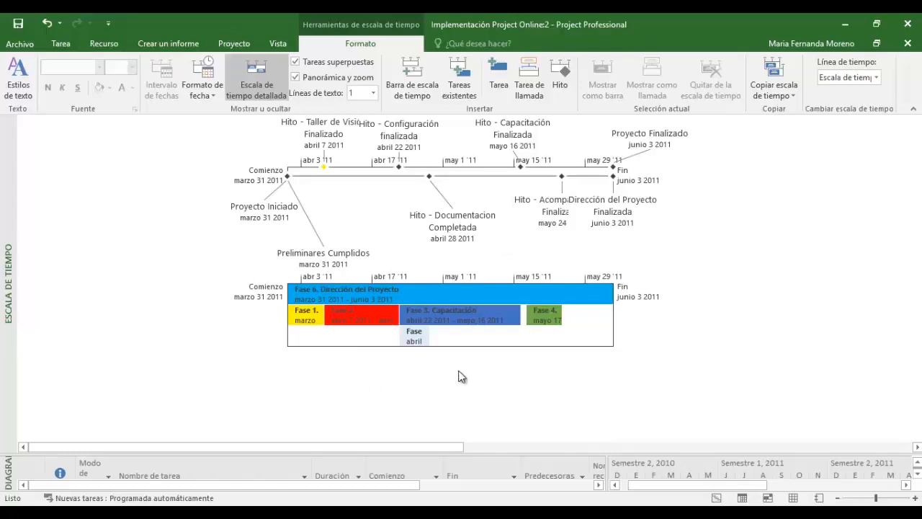
# Step: Display Fase 6. Dirección del Proyecto as a callout and return it to a bar
pyautogui.click(534, 297)
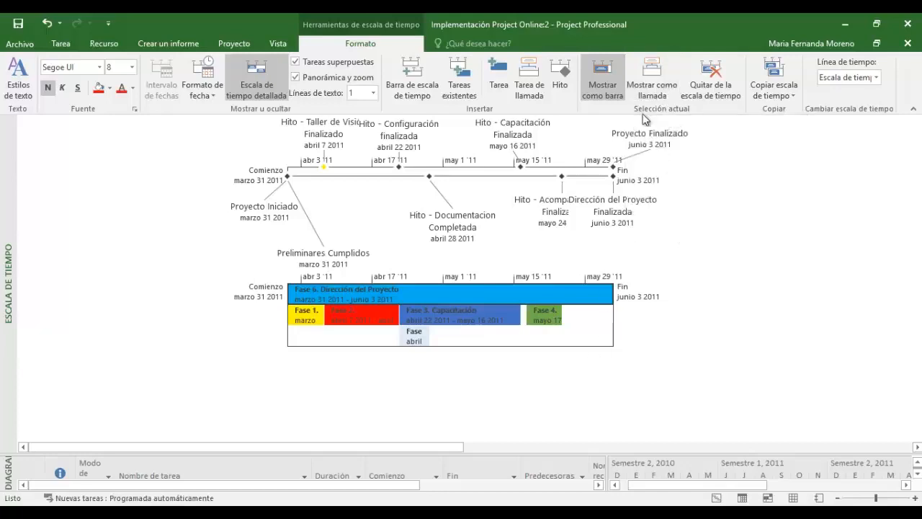
pyautogui.click(651, 85)
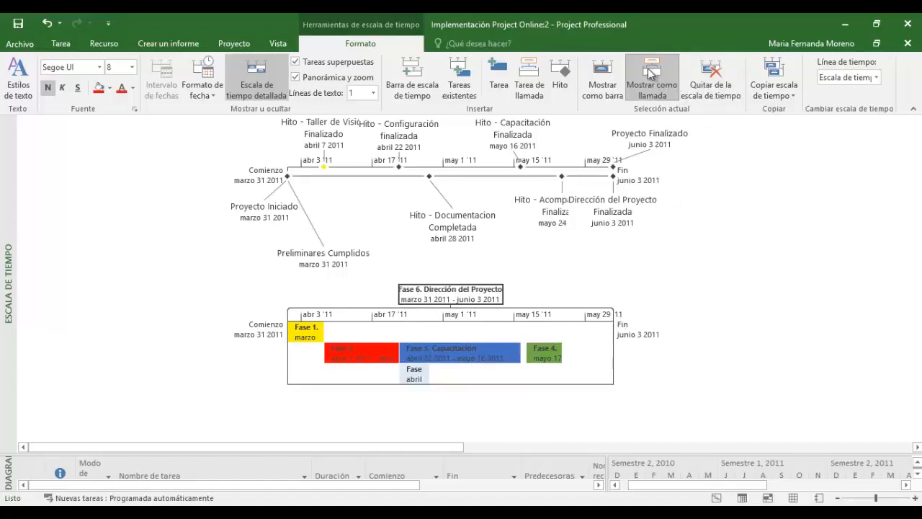
pyautogui.click(612, 83)
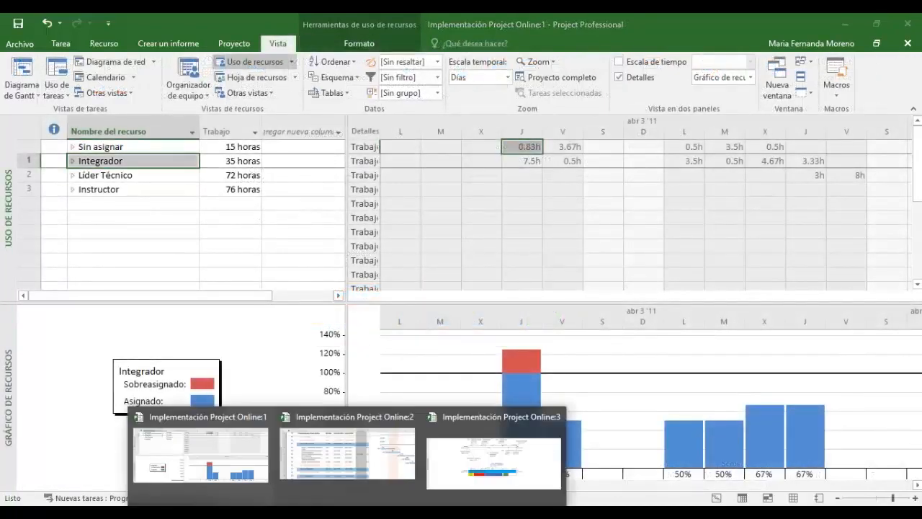
# Step: Preview the open project windows and bring Implementación Project Online:3 with its two timeline bars to the front
pyautogui.moveTo(371, 478)
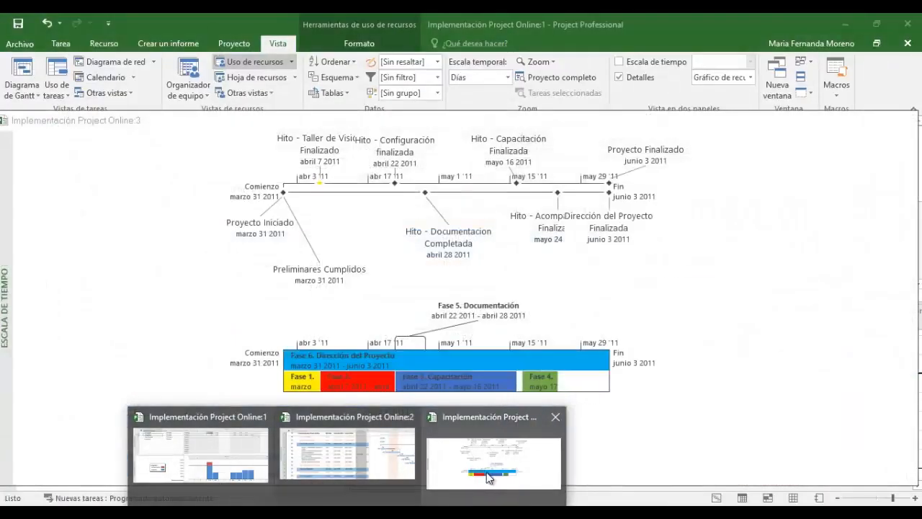
pyautogui.click(492, 472)
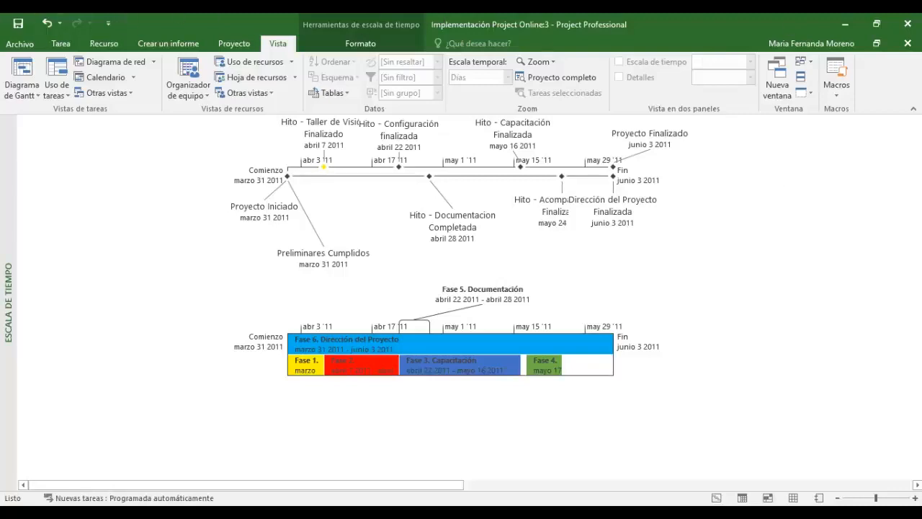
# Step: Switch to Centro de proyectos in the browser and select its empty second timeline, comparing it with the timeline in Project
pyautogui.hotkey('alt', 'Tab')
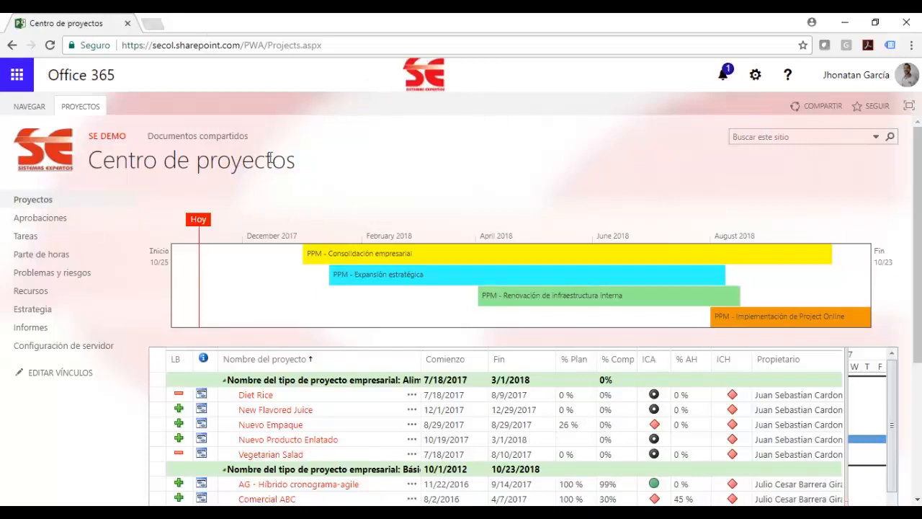
pyautogui.click(36, 200)
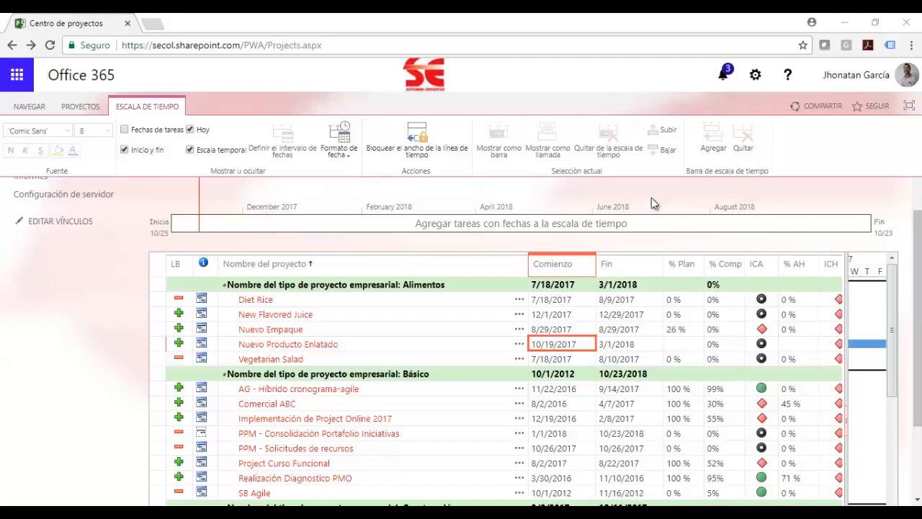
pyautogui.click(701, 225)
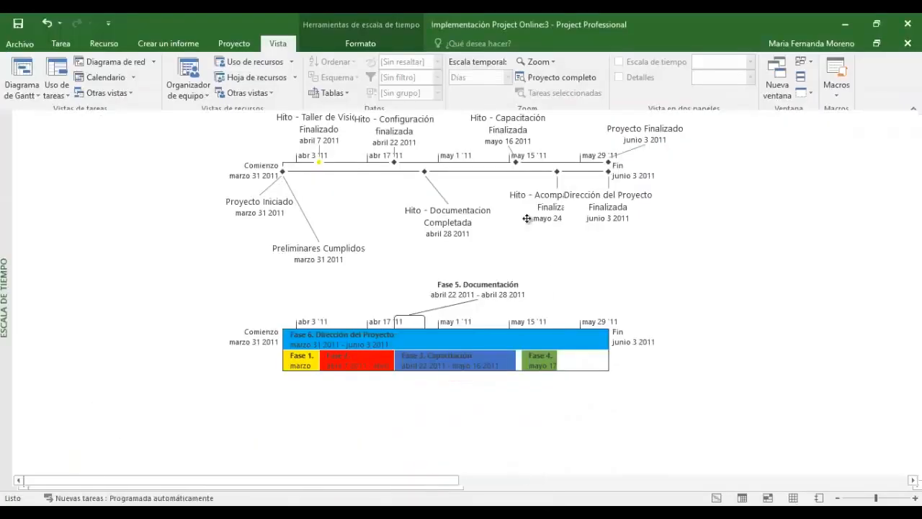
pyautogui.click(421, 461)
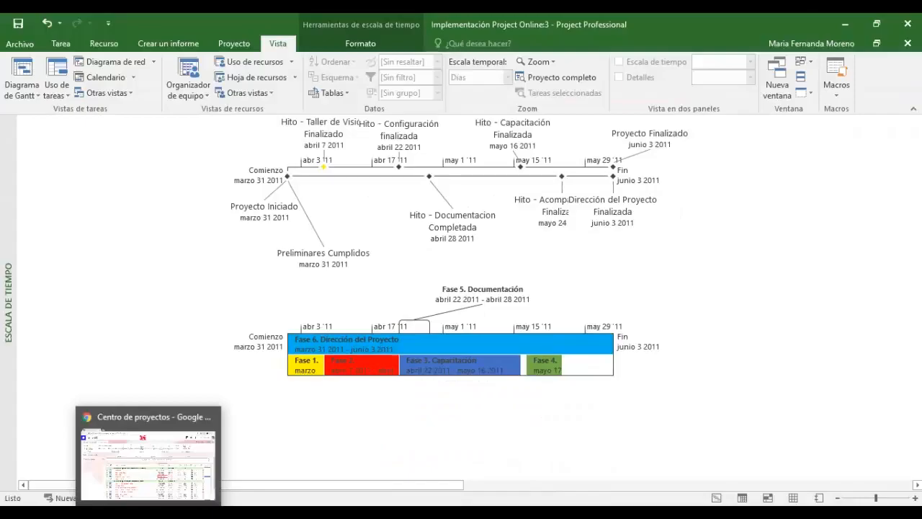
pyautogui.click(150, 512)
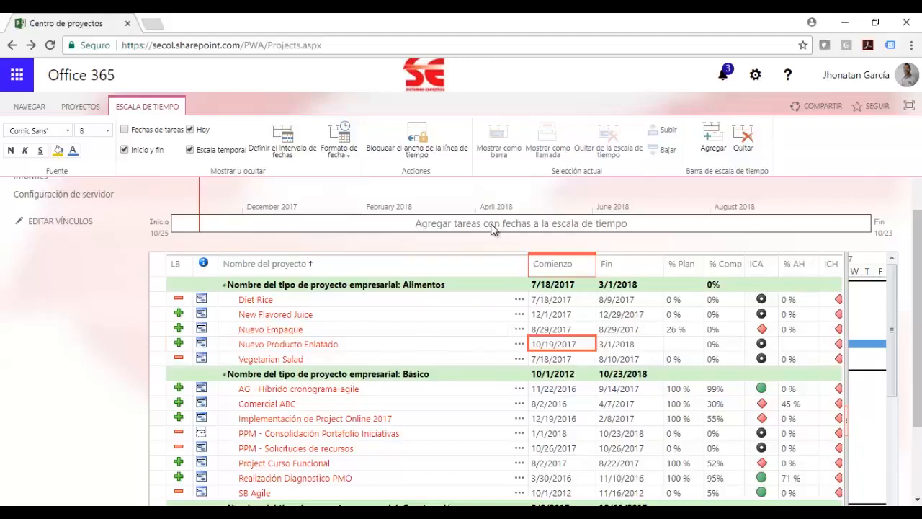
# Step: Add Diet Rice, New Flavored Juice, Nuevo Empaque and the Nuevo Producto Enlatado tasks Resumen #1 and Resumen #2 to the second timeline
pyautogui.click(657, 302)
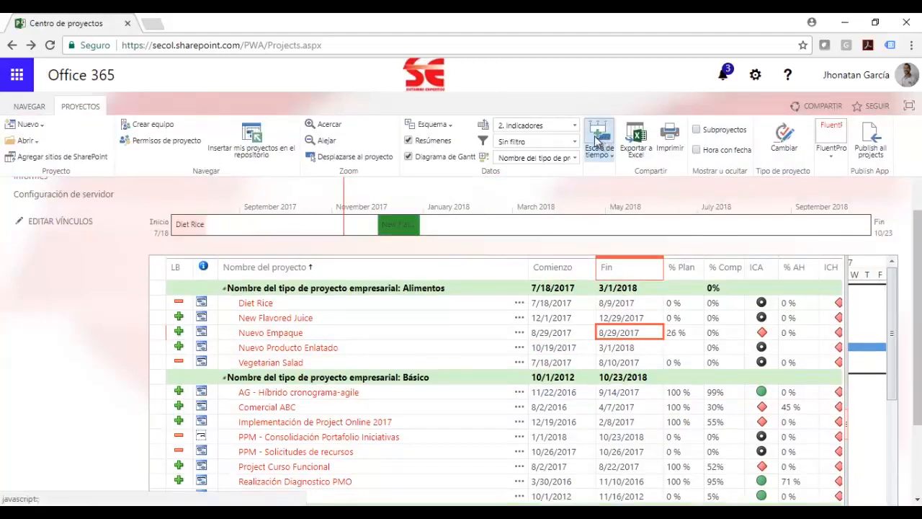
pyautogui.click(600, 144)
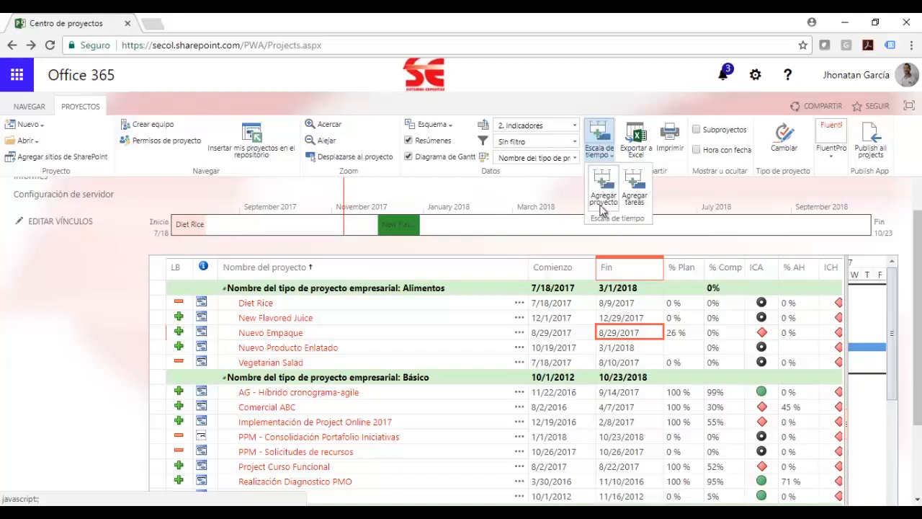
pyautogui.click(607, 188)
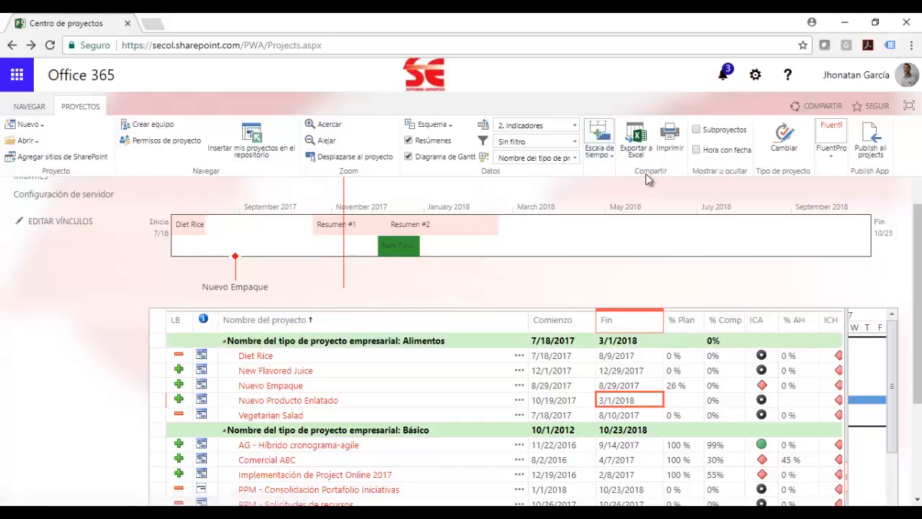
# Step: Fill the Diet Rice bar with green and the Resumen #1 bar with red on the second timeline
pyautogui.click(722, 282)
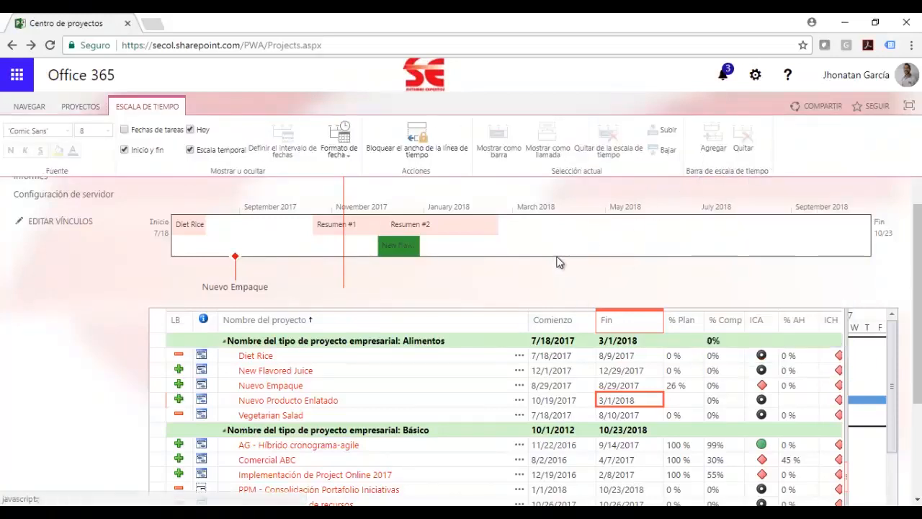
pyautogui.click(630, 217)
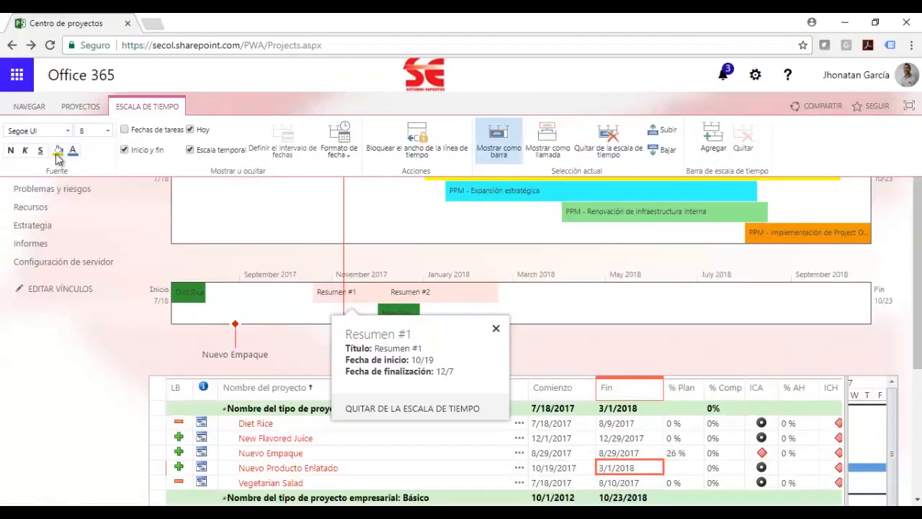
pyautogui.click(59, 151)
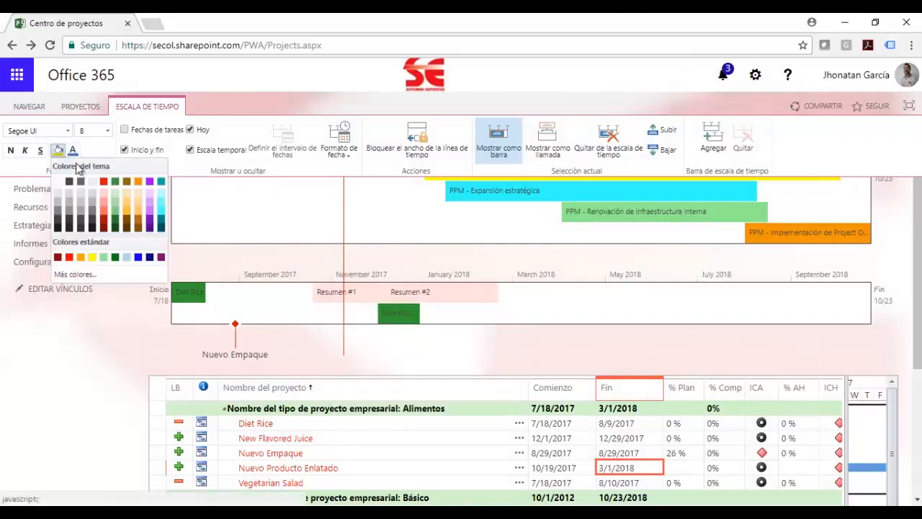
pyautogui.click(103, 181)
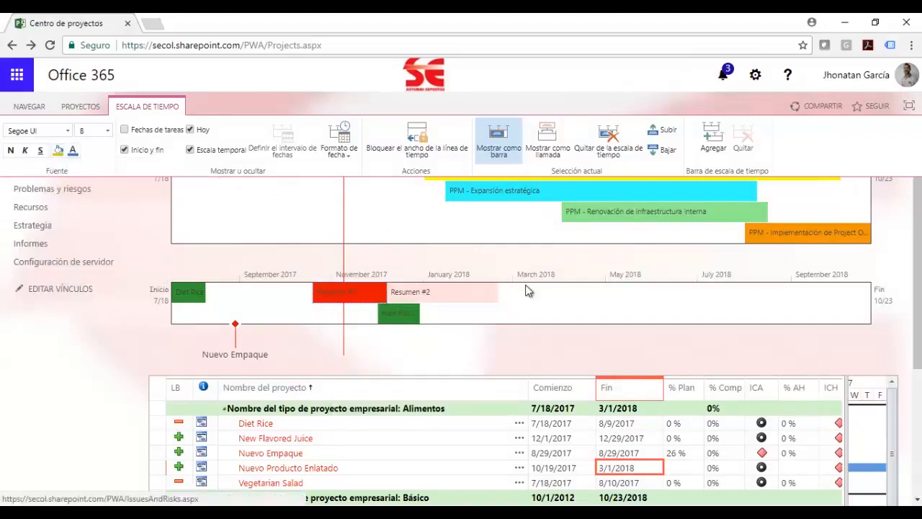
# Step: Review the bars and milestone on both project timelines against the project list below them
pyautogui.scroll(-2, 721, 305)
pyautogui.scroll(2, 725, 304)
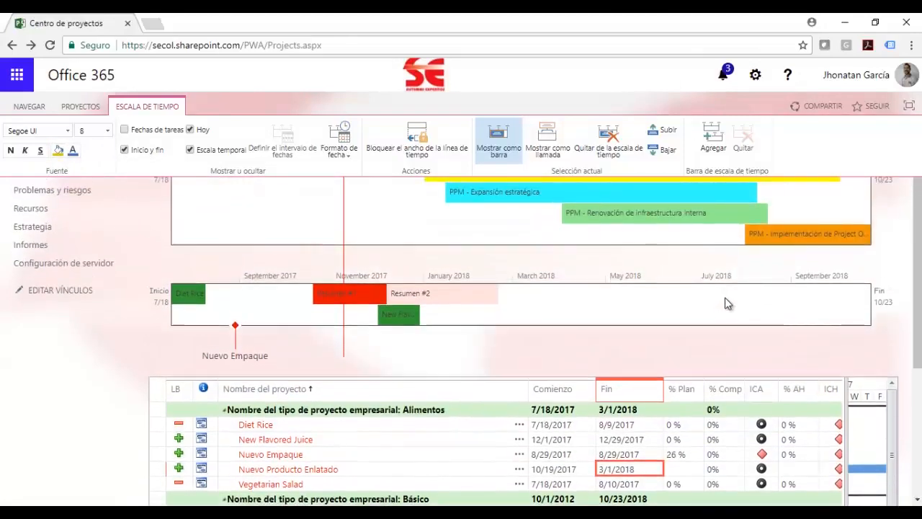
pyautogui.scroll(2, 729, 303)
pyautogui.scroll(-2, 729, 303)
pyautogui.scroll(2, 726, 295)
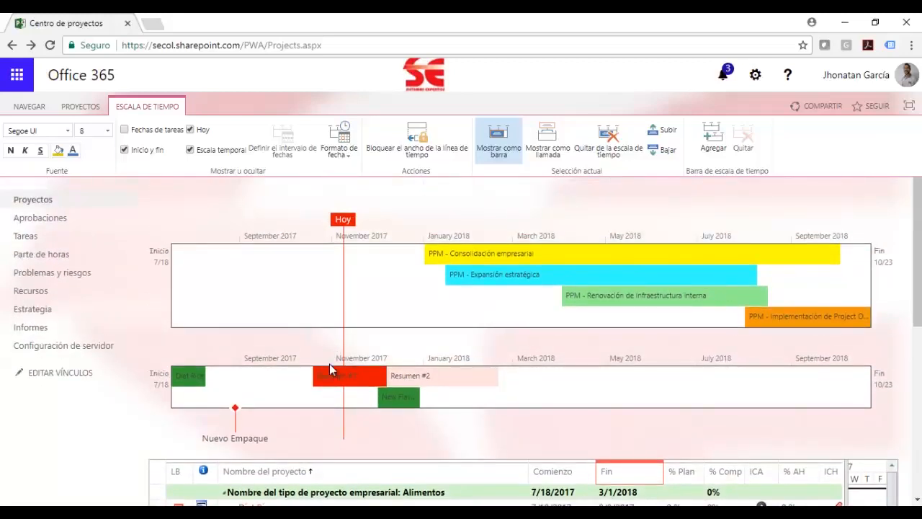
pyautogui.scroll(-2, 329, 363)
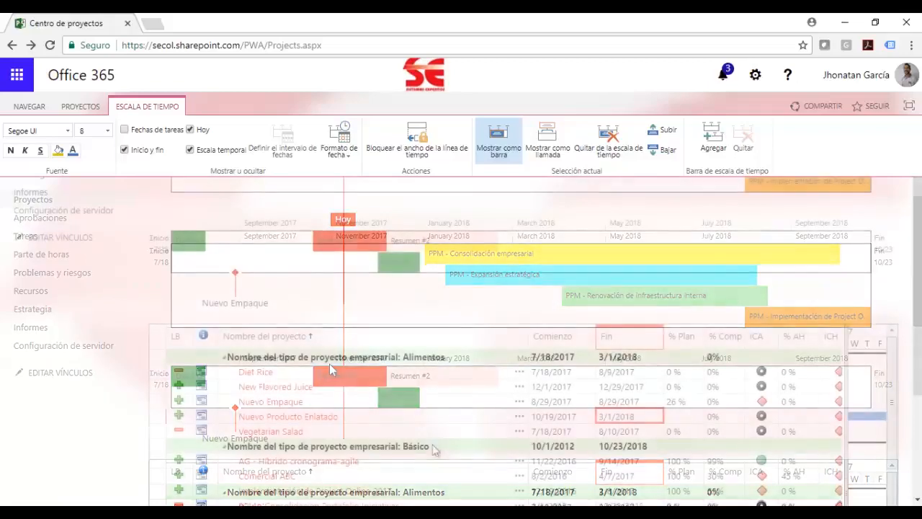
pyautogui.scroll(2, 563, 281)
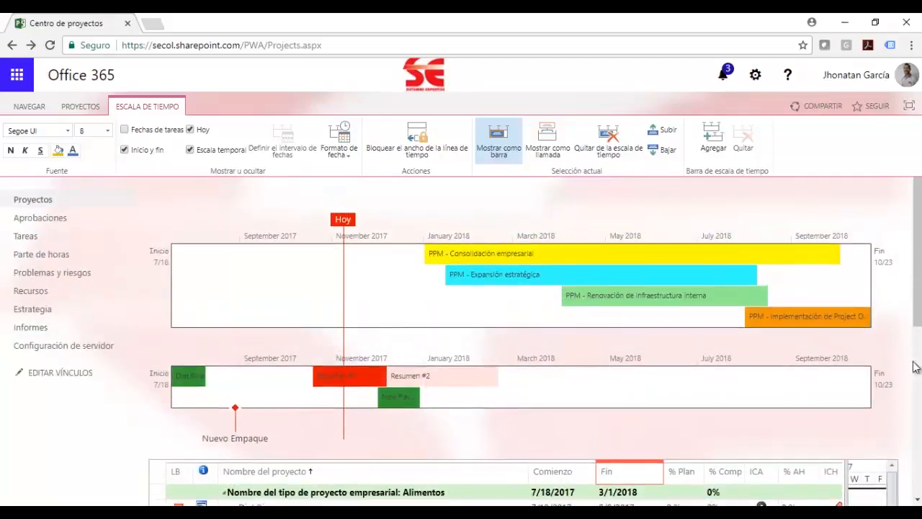